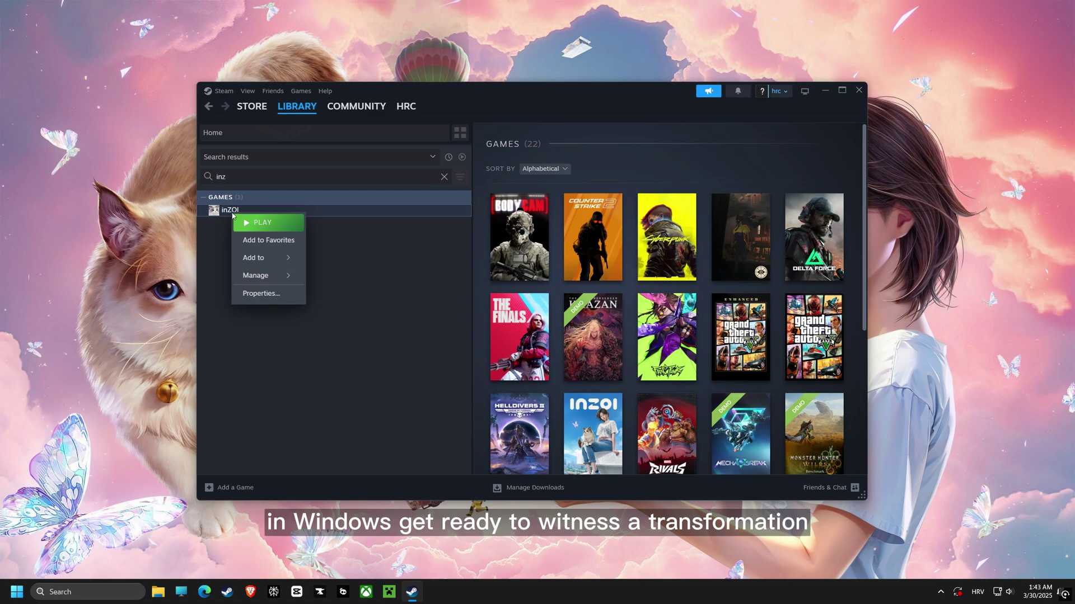
# Browse the local files of inZOI from the Steam library and search its folder for .exe.
pyautogui.moveTo(261, 276)
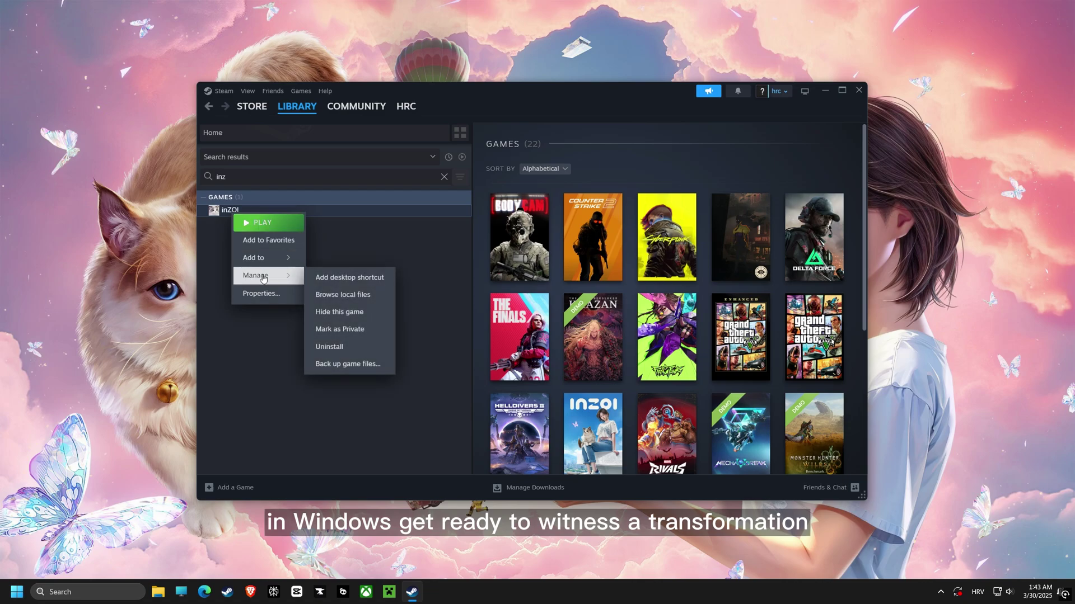
pyautogui.click(347, 294)
pyautogui.moveTo(348, 103); pyautogui.dragTo(476, 101)
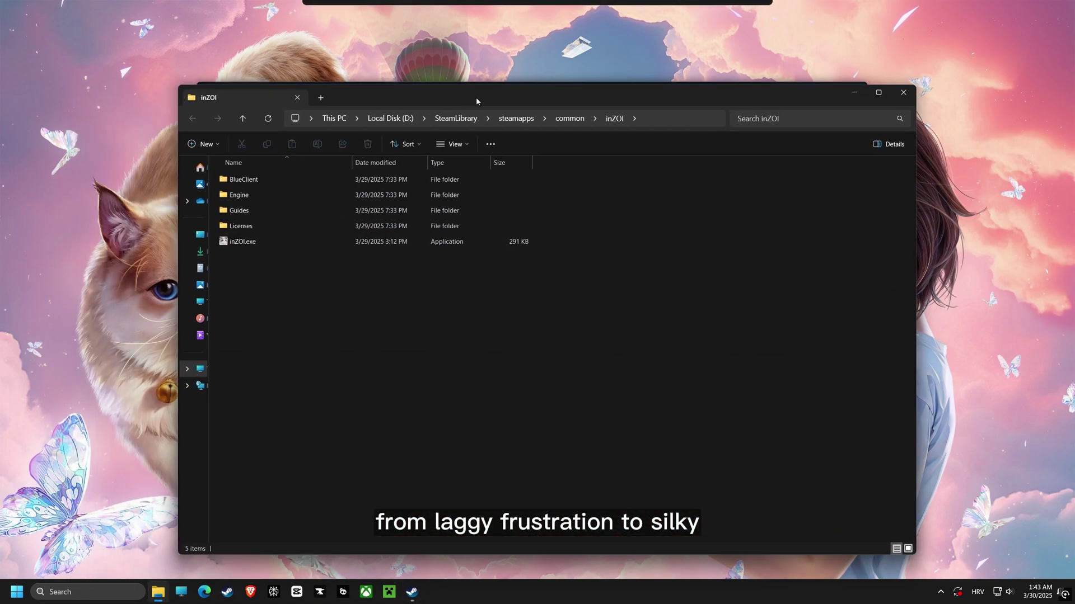
pyautogui.click(772, 119)
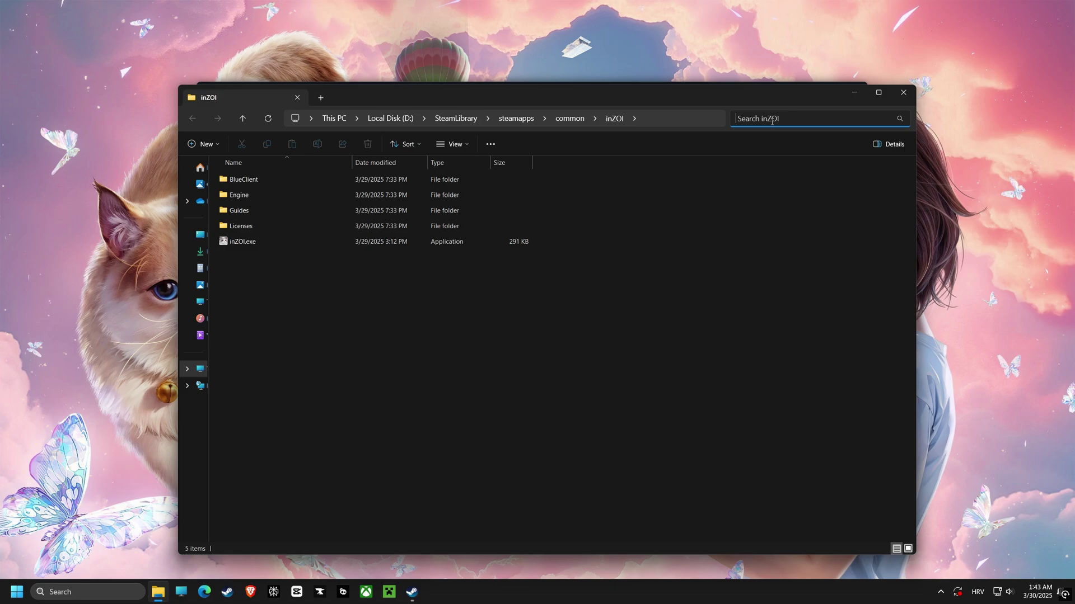
pyautogui.write('.exe')
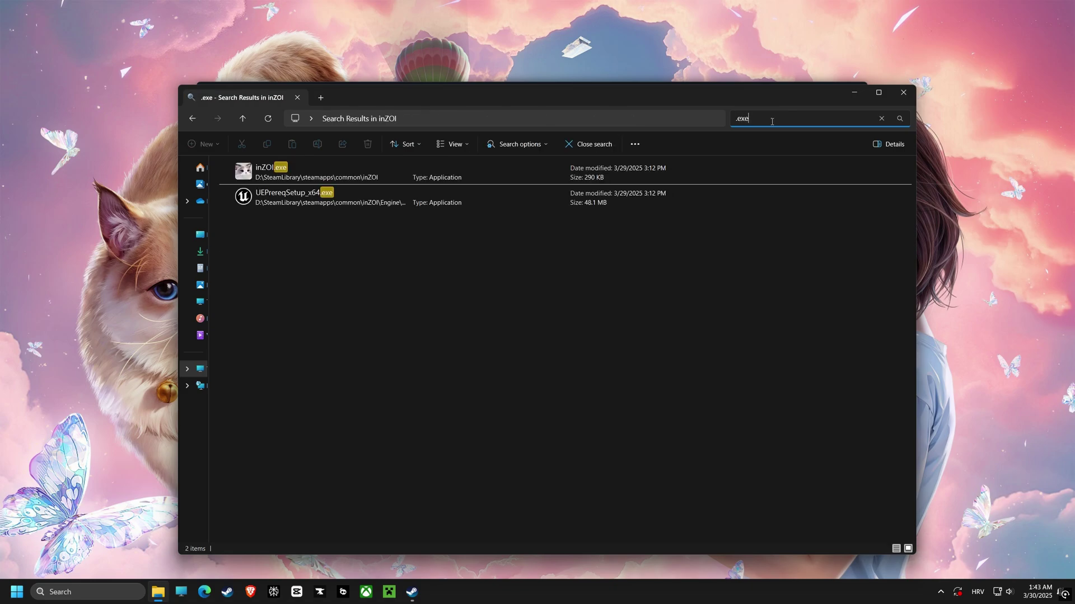
# Disable fullscreen optimizations for all users in the compatibility properties of inZOI.exe.
pyautogui.rightClick(263, 176)
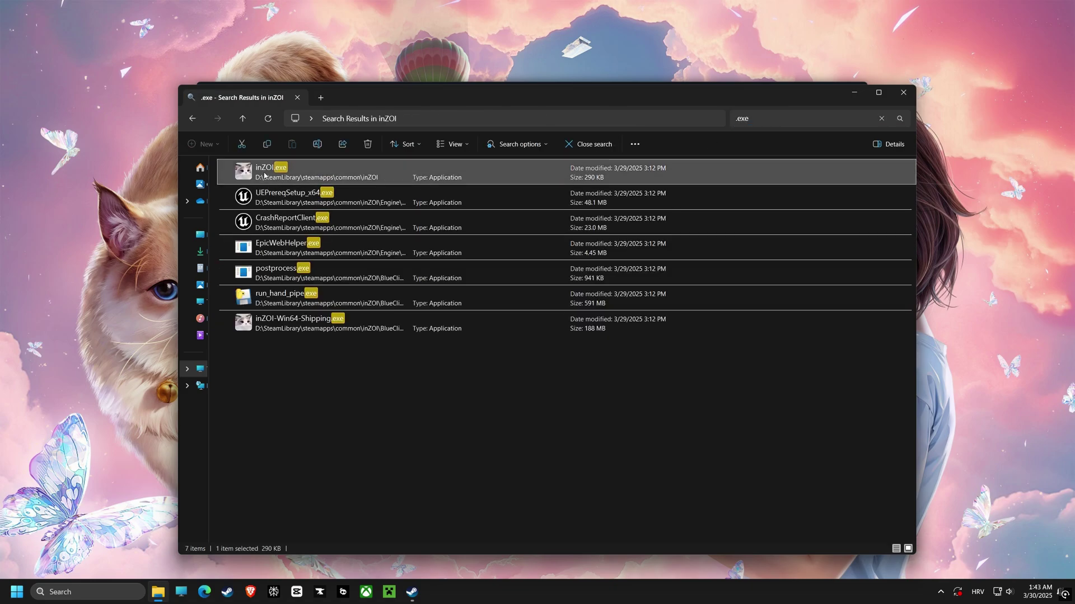
pyautogui.click(317, 349)
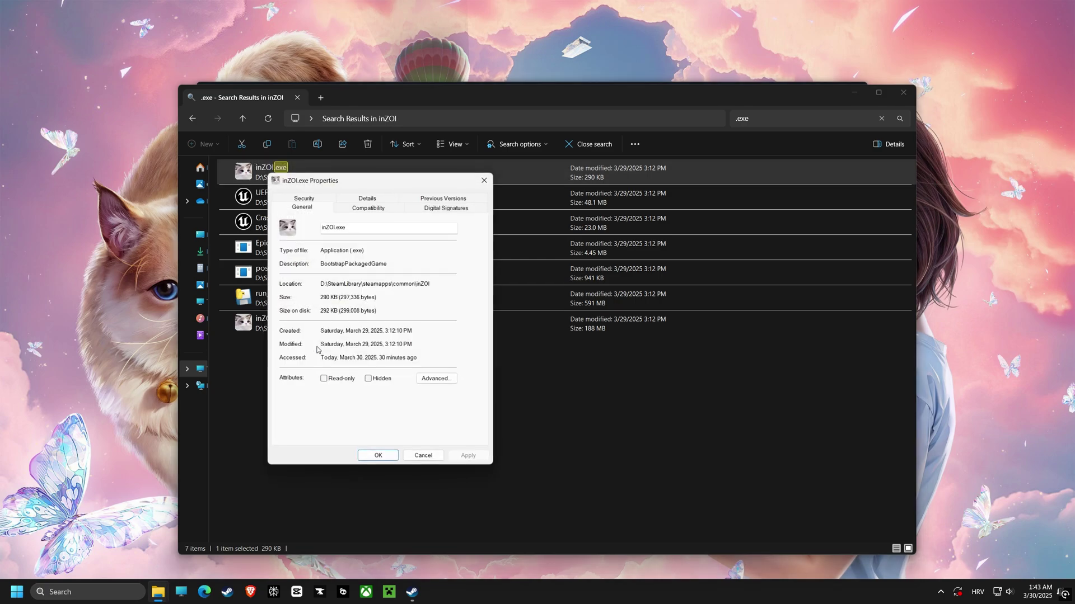
pyautogui.click(362, 211)
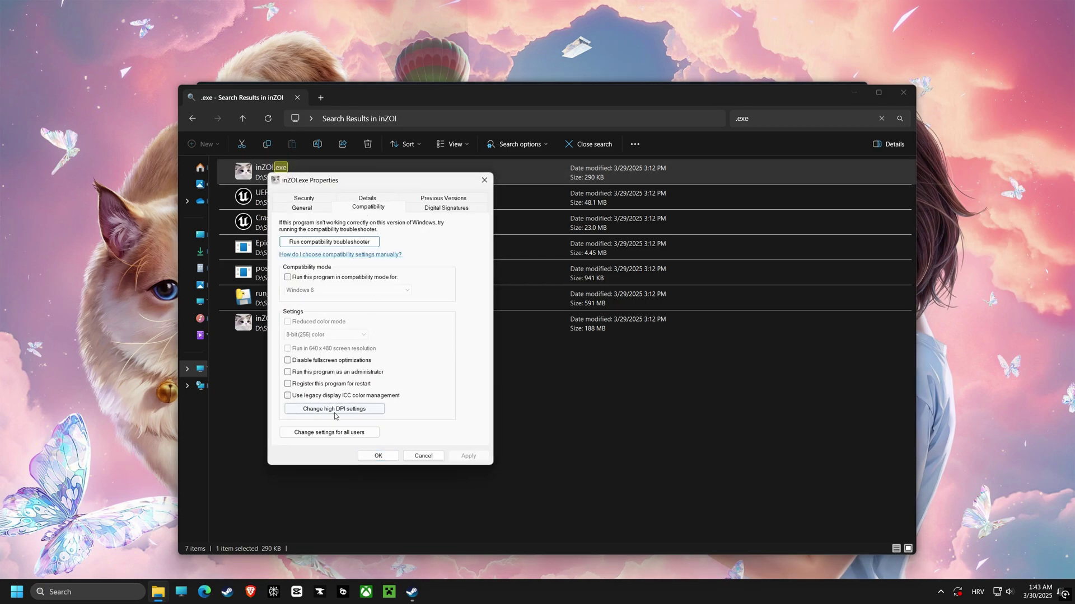
pyautogui.click(329, 432)
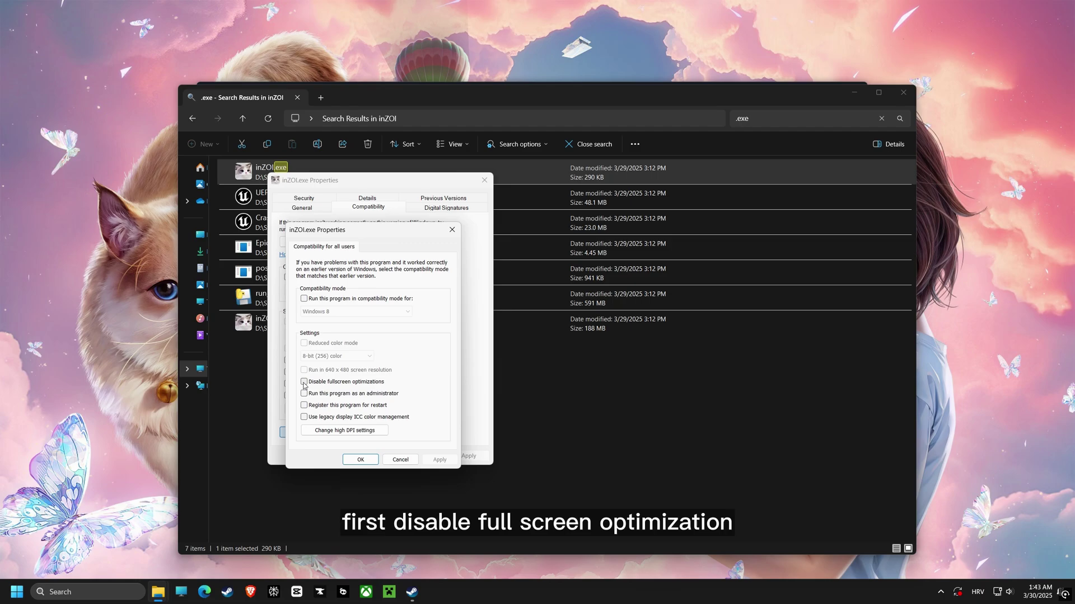
pyautogui.click(304, 382)
# Override the high DPI scaling behavior of inZOI.exe with scaling performed by Application, and apply the compatibility settings.
pyautogui.click(326, 431)
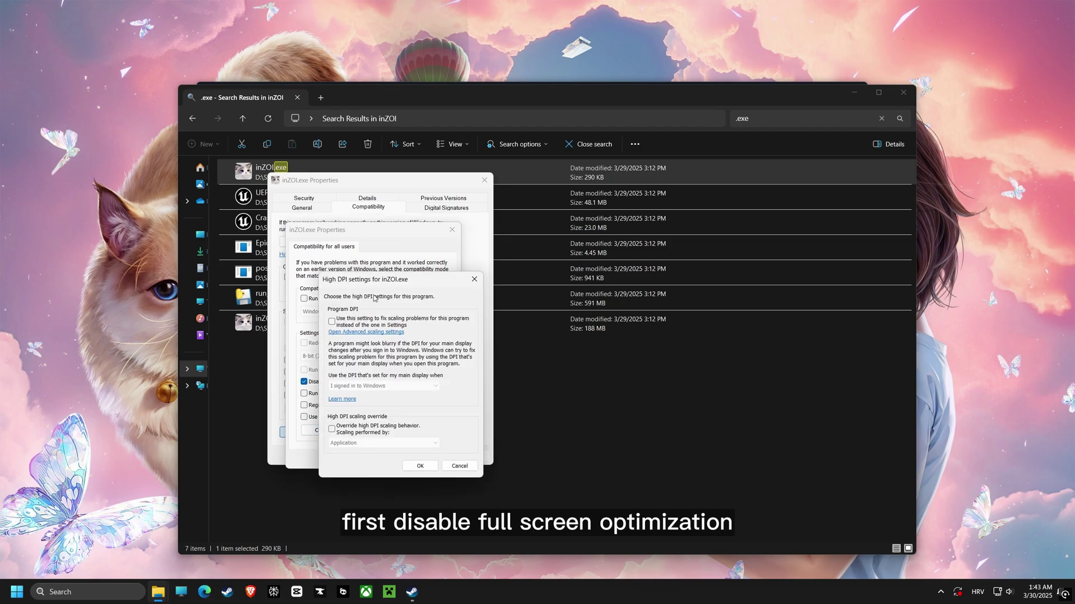
pyautogui.moveTo(383, 286); pyautogui.dragTo(522, 258)
pyautogui.click(471, 405)
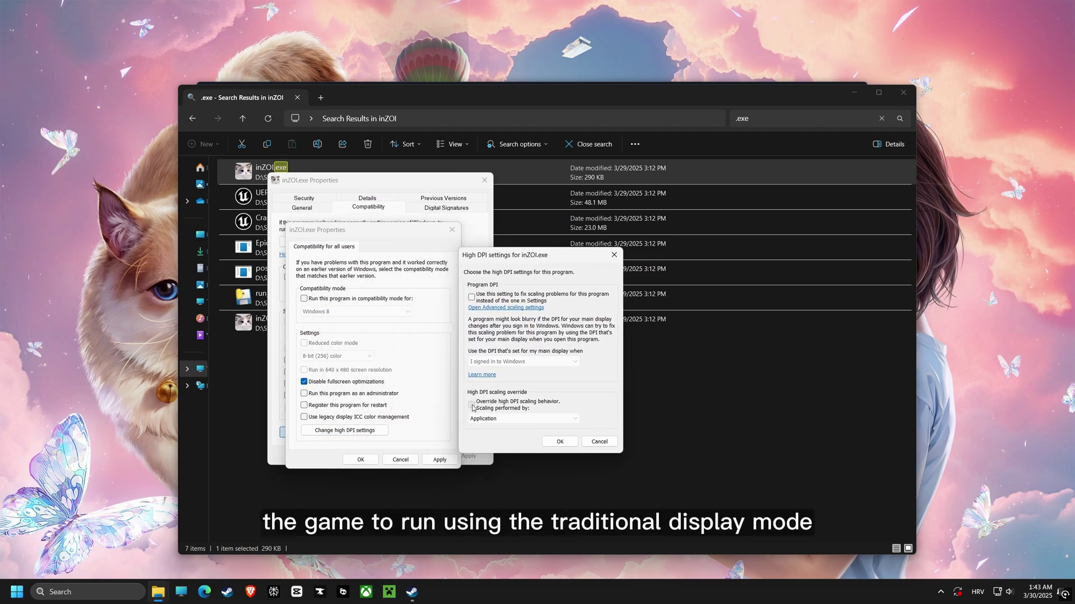
pyautogui.click(499, 419)
pyautogui.click(490, 429)
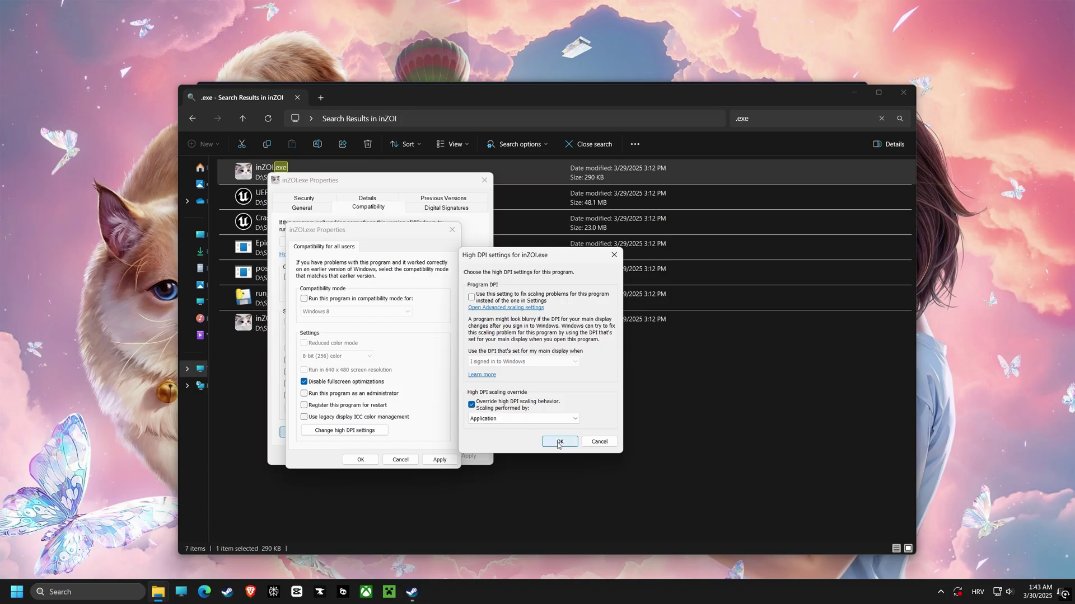
pyautogui.click(559, 442)
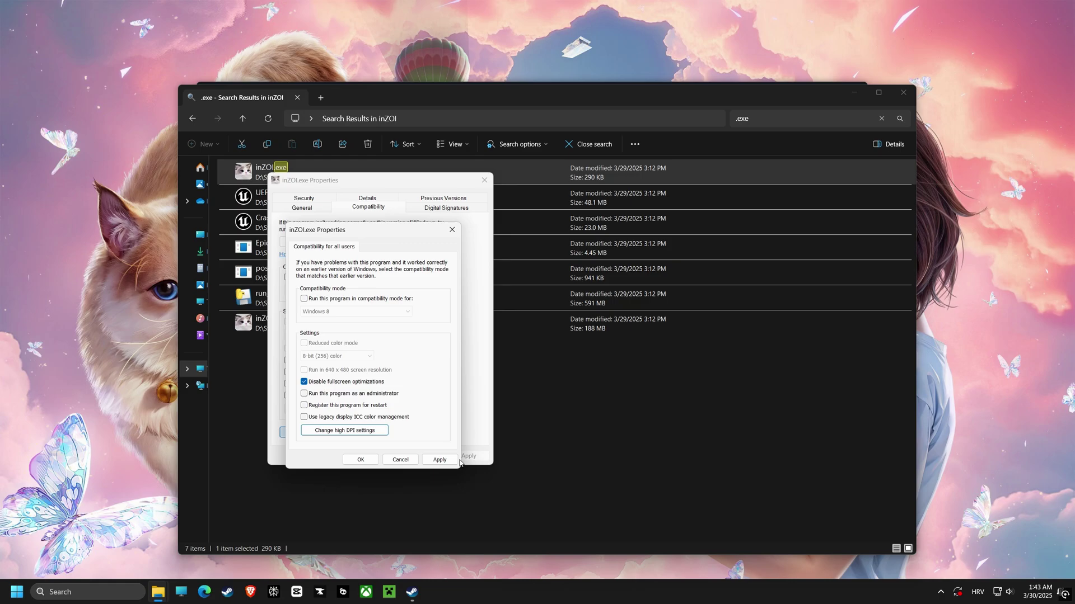
pyautogui.click(439, 460)
pyautogui.click(361, 462)
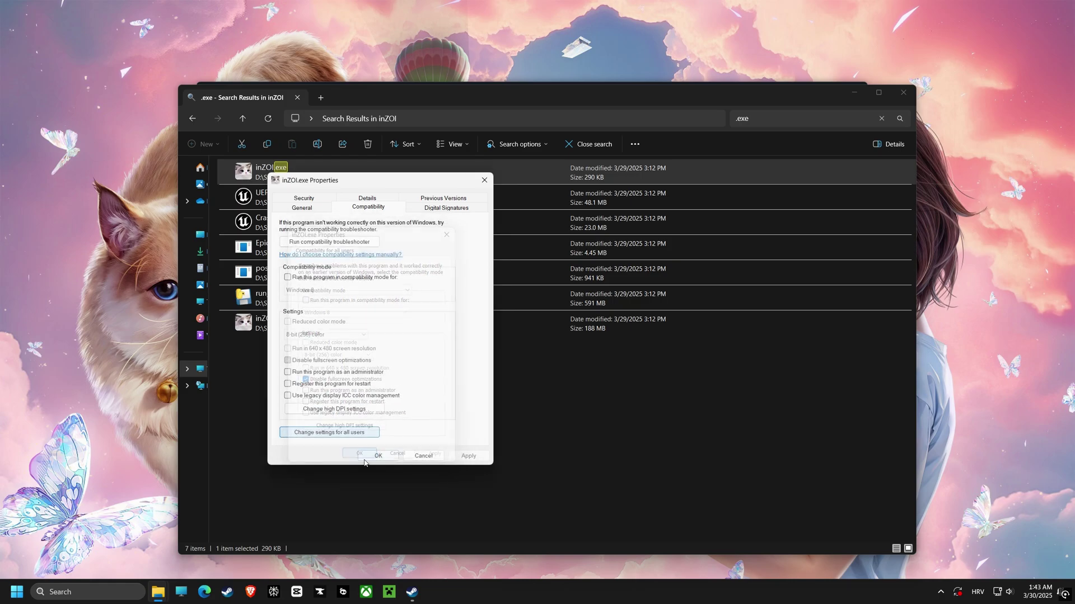
pyautogui.click(386, 460)
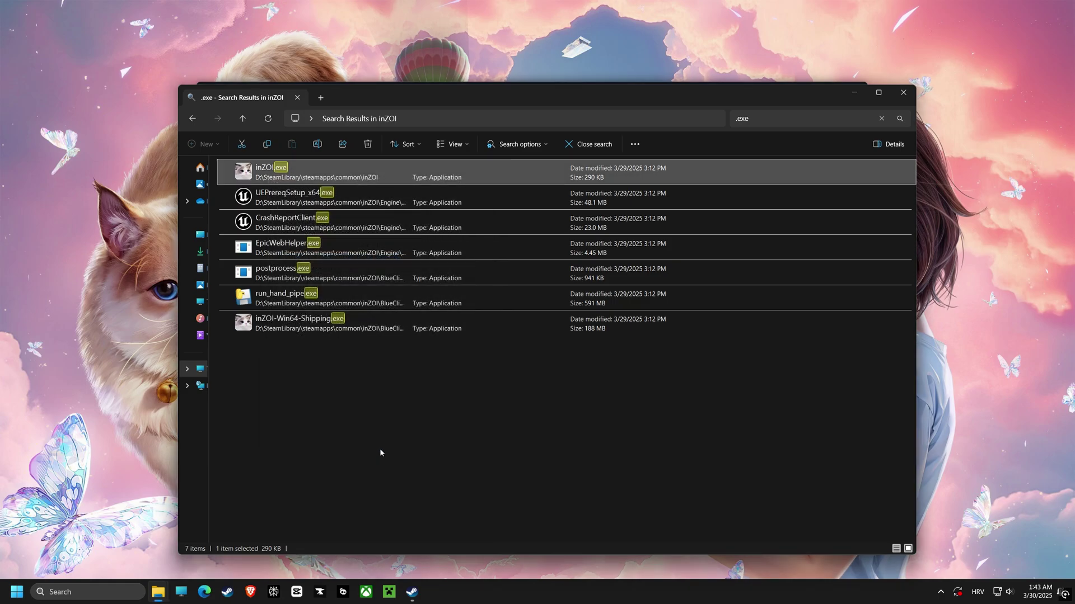
# Disable fullscreen optimizations for all users in the compatibility properties of inZOI-Win64-Shipping.exe.
pyautogui.click(268, 325)
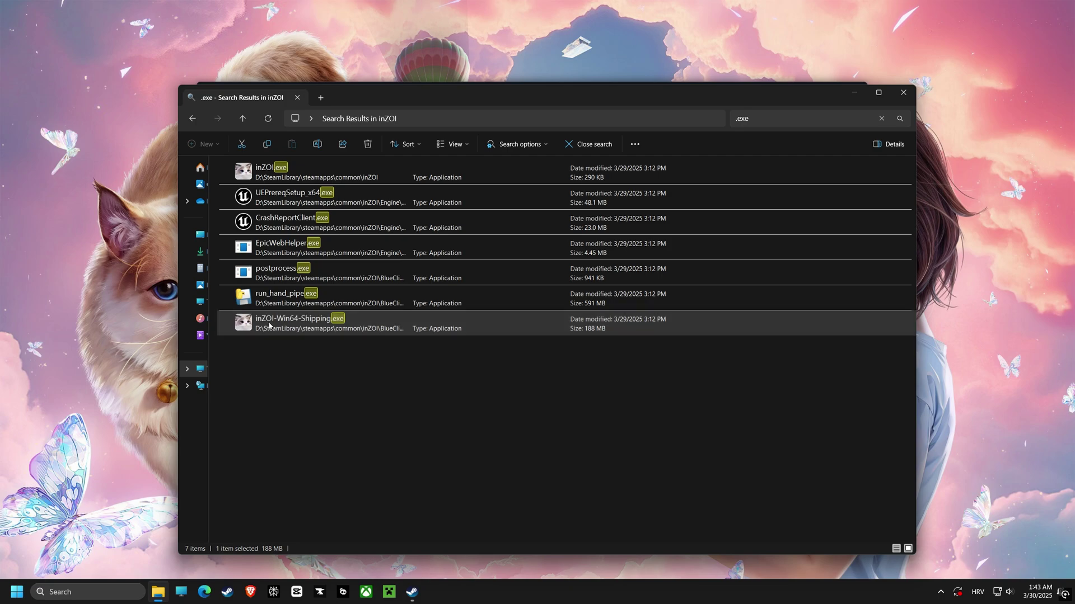
pyautogui.rightClick(267, 325)
pyautogui.click(301, 235)
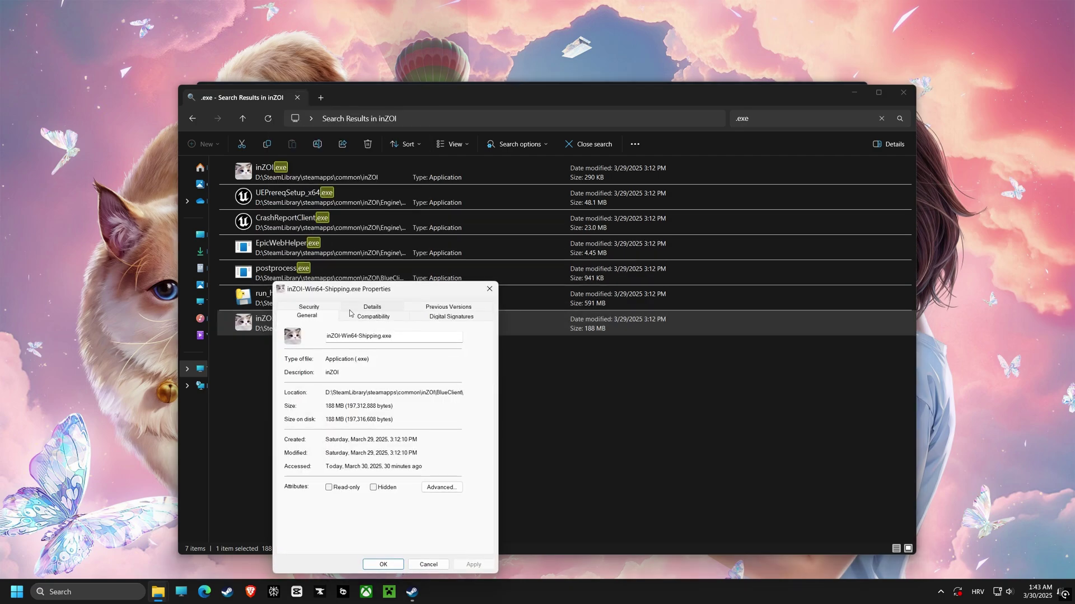
pyautogui.click(361, 318)
pyautogui.moveTo(379, 288); pyautogui.dragTo(504, 153)
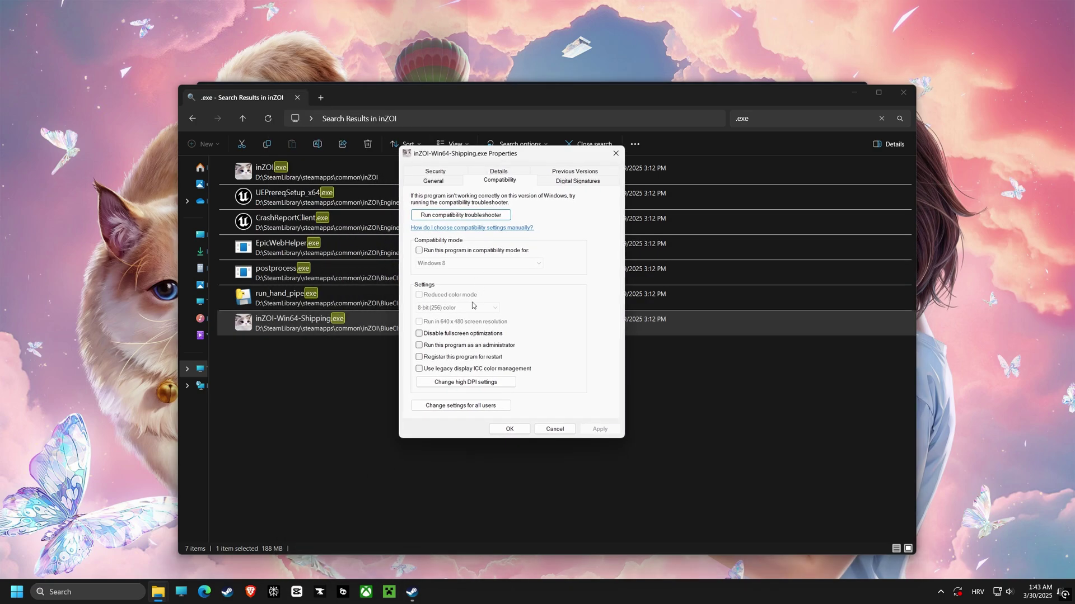
pyautogui.click(444, 407)
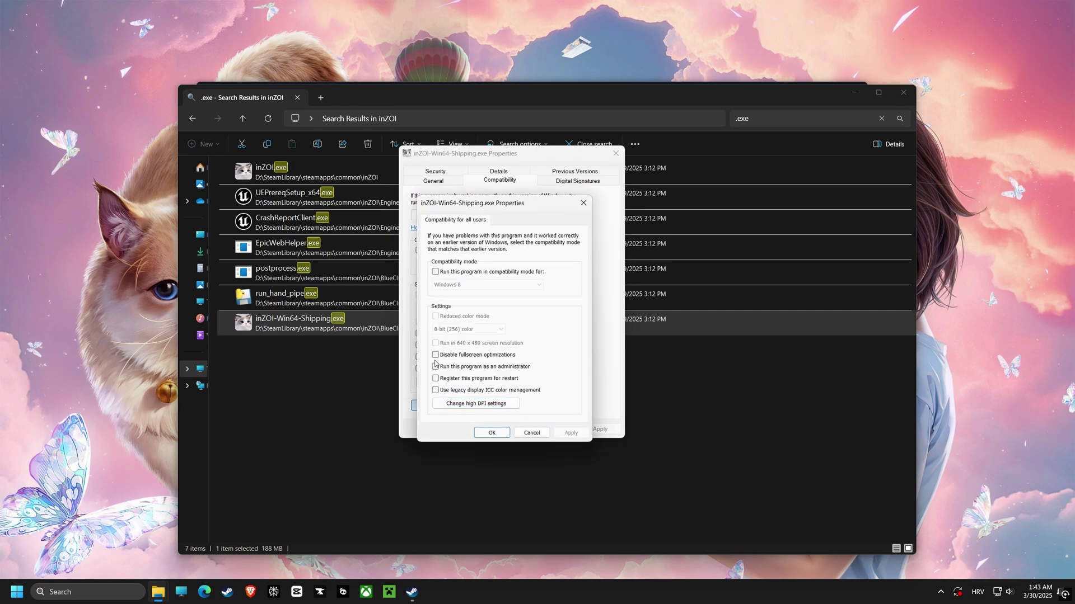
pyautogui.click(435, 355)
# Override the high DPI scaling behavior of inZOI-Win64-Shipping.exe with scaling performed by Application, and apply the compatibility settings.
pyautogui.click(473, 403)
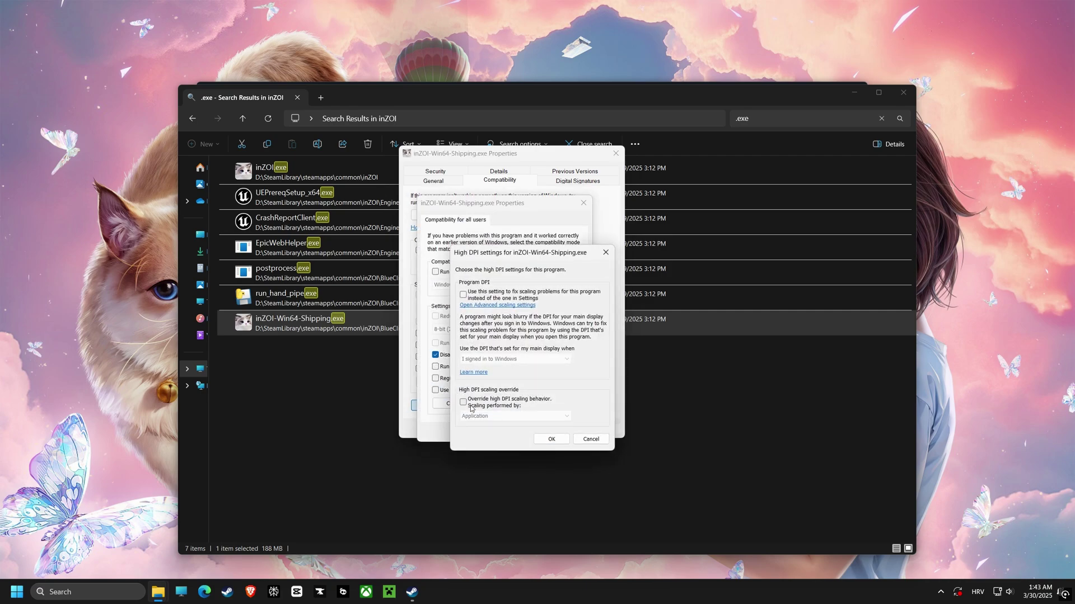
pyautogui.click(488, 416)
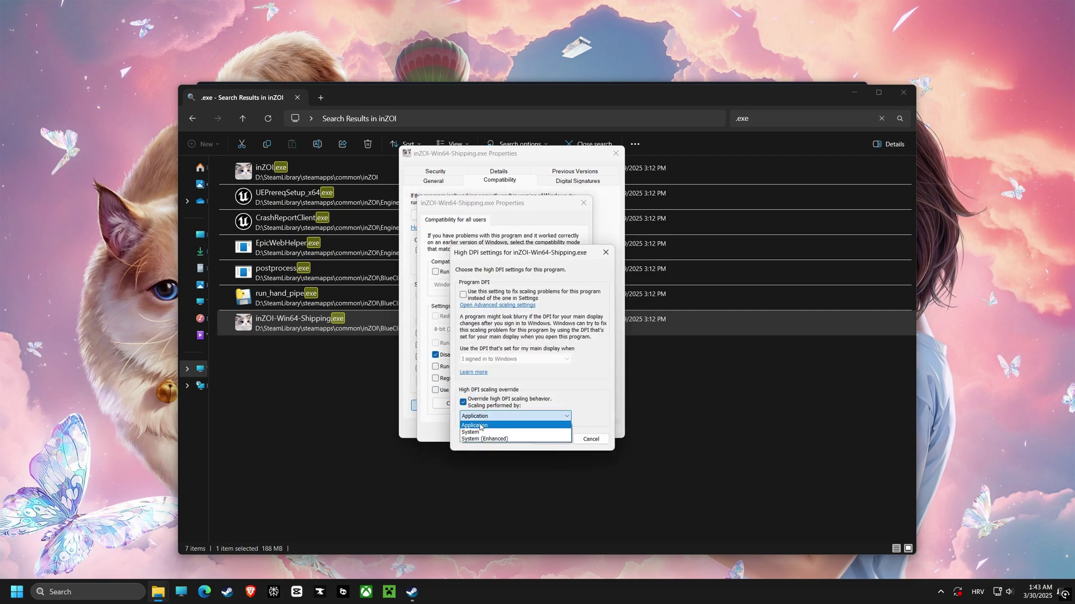
pyautogui.click(481, 427)
pyautogui.click(546, 440)
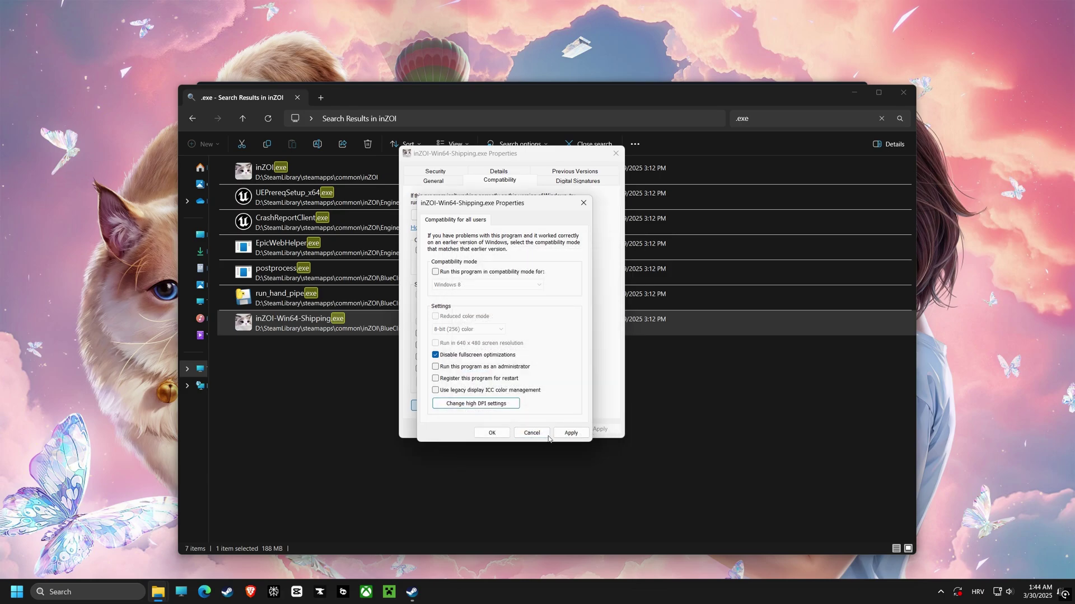
pyautogui.click(570, 434)
pyautogui.click(491, 433)
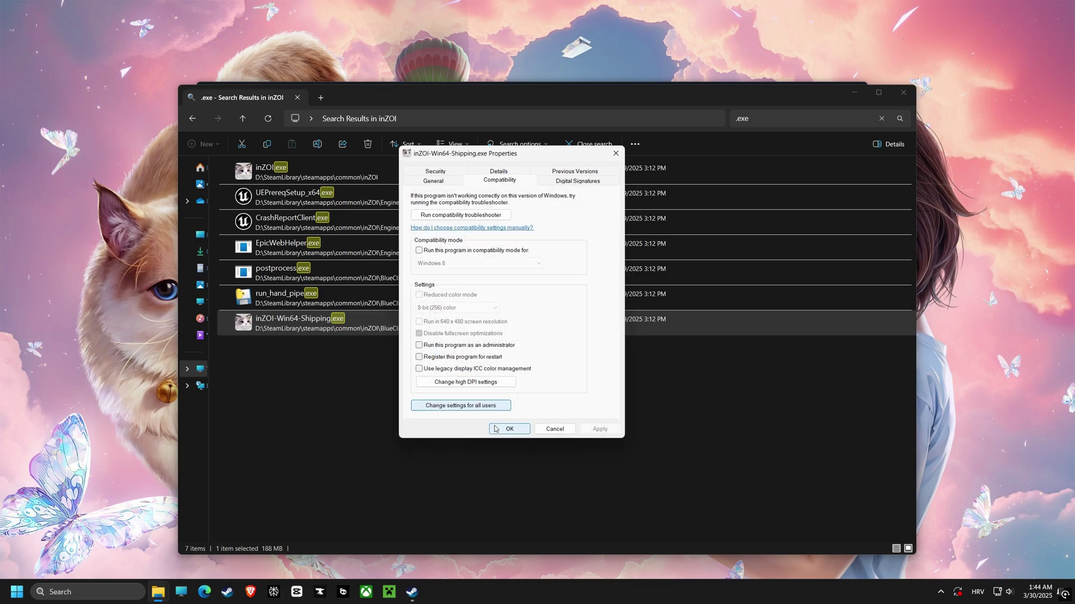
pyautogui.click(510, 429)
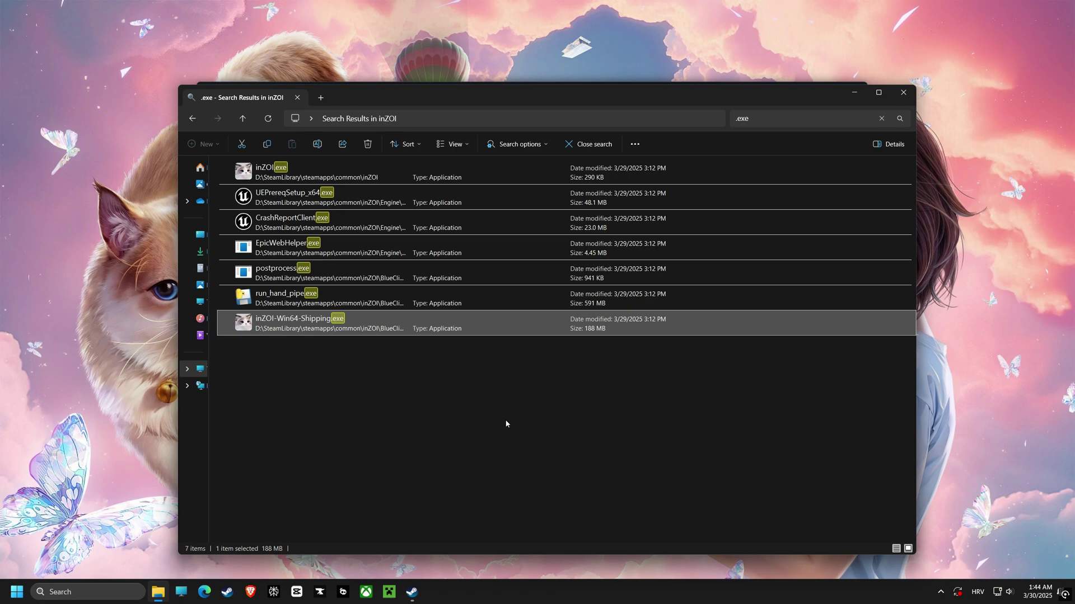
# Copy the address of the inZOI search results and minimize the File Explorer and Steam windows.
pyautogui.click(531, 119)
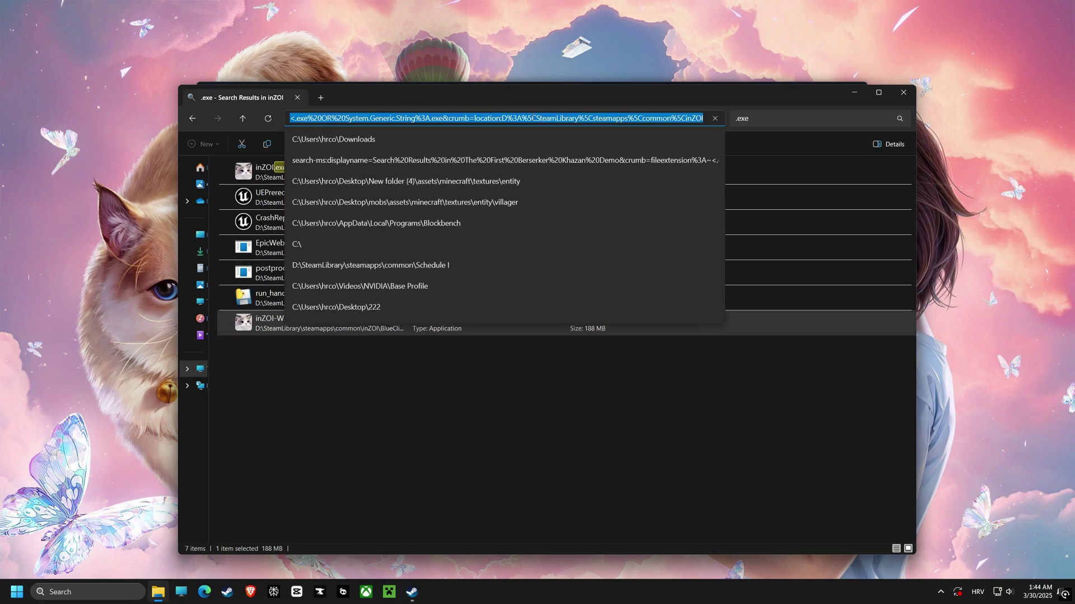
pyautogui.rightClick(531, 119)
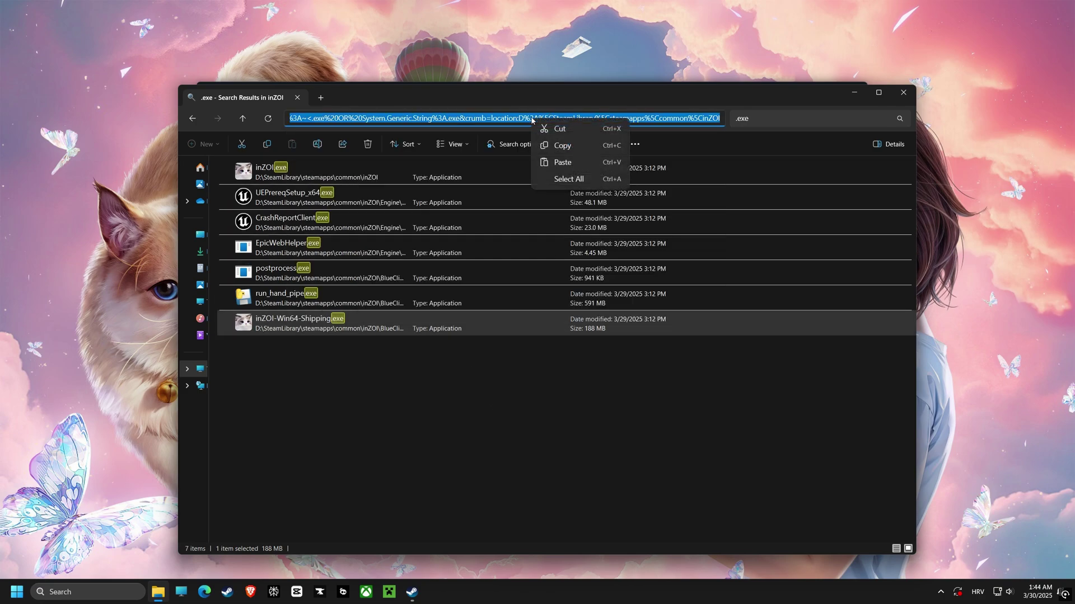
pyautogui.click(564, 147)
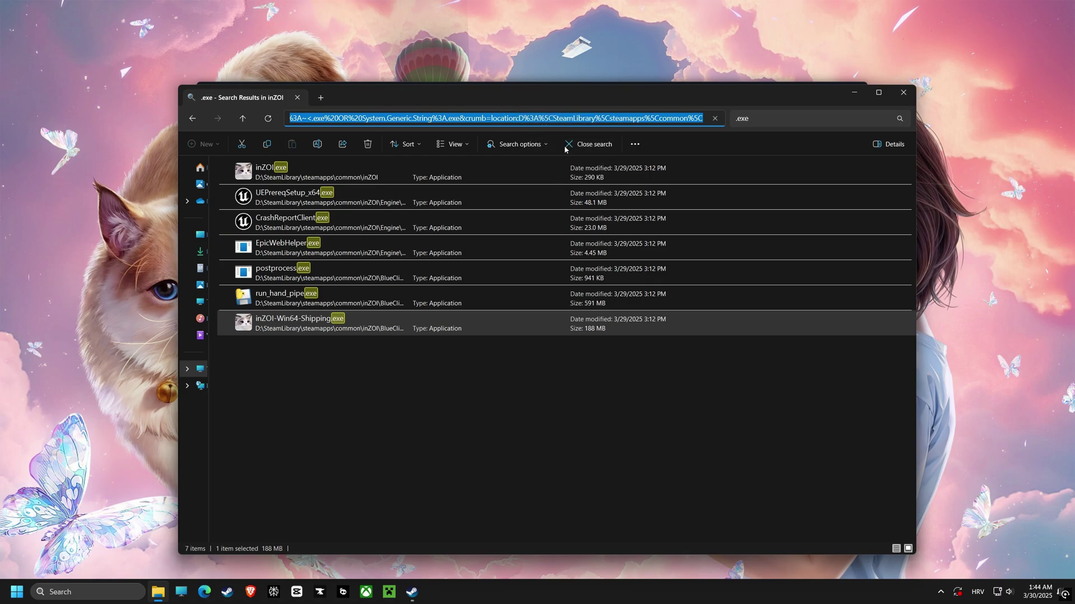
pyautogui.click(854, 95)
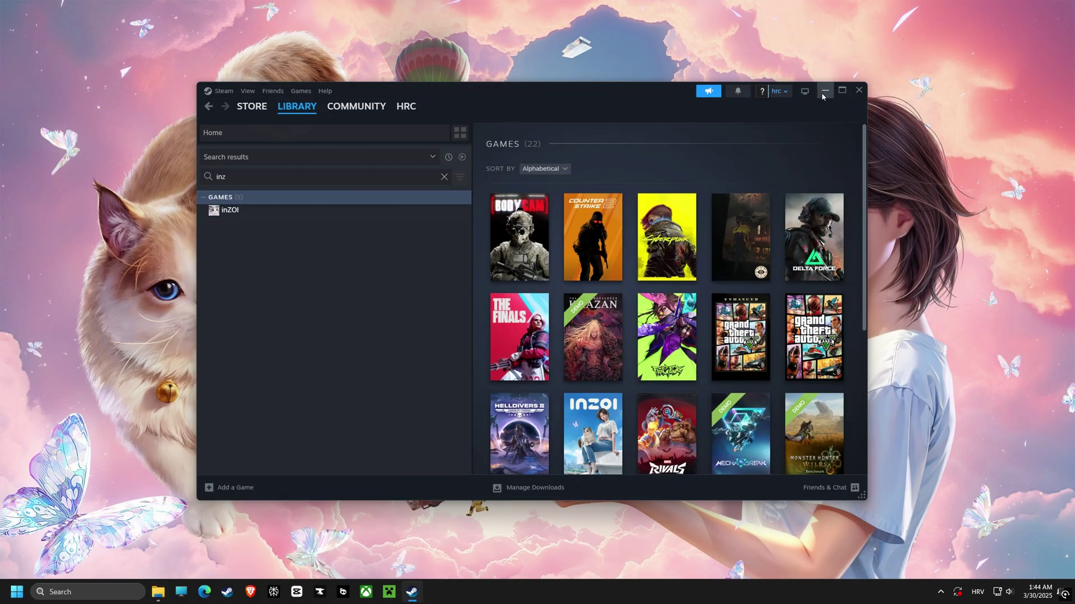
pyautogui.click(823, 93)
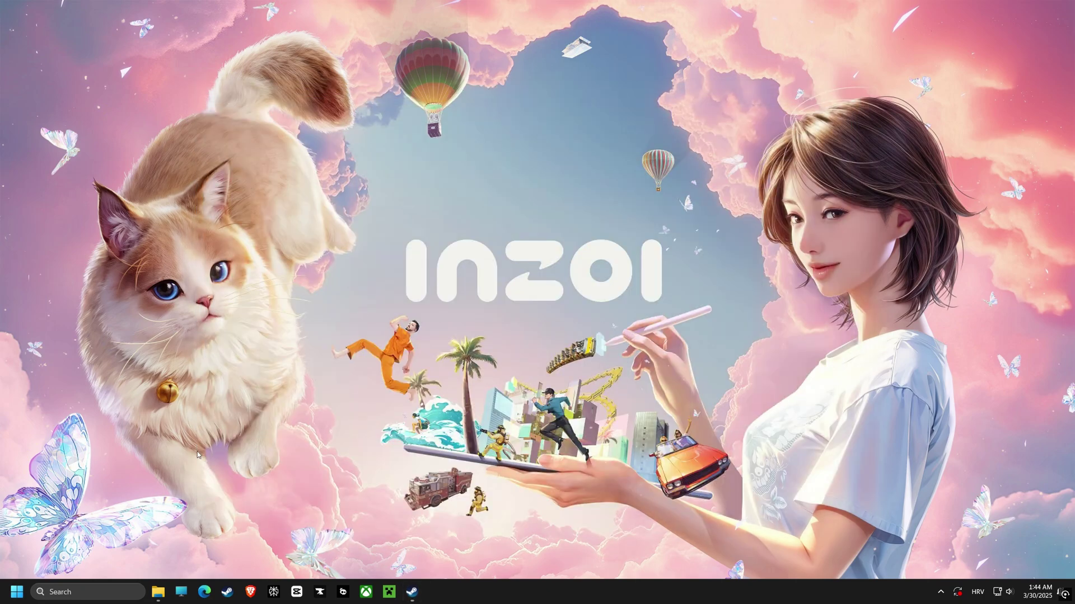
# Search Windows for "graphics settings" and open the Graphics settings page.
pyautogui.click(84, 586)
pyautogui.write('rapier.png')
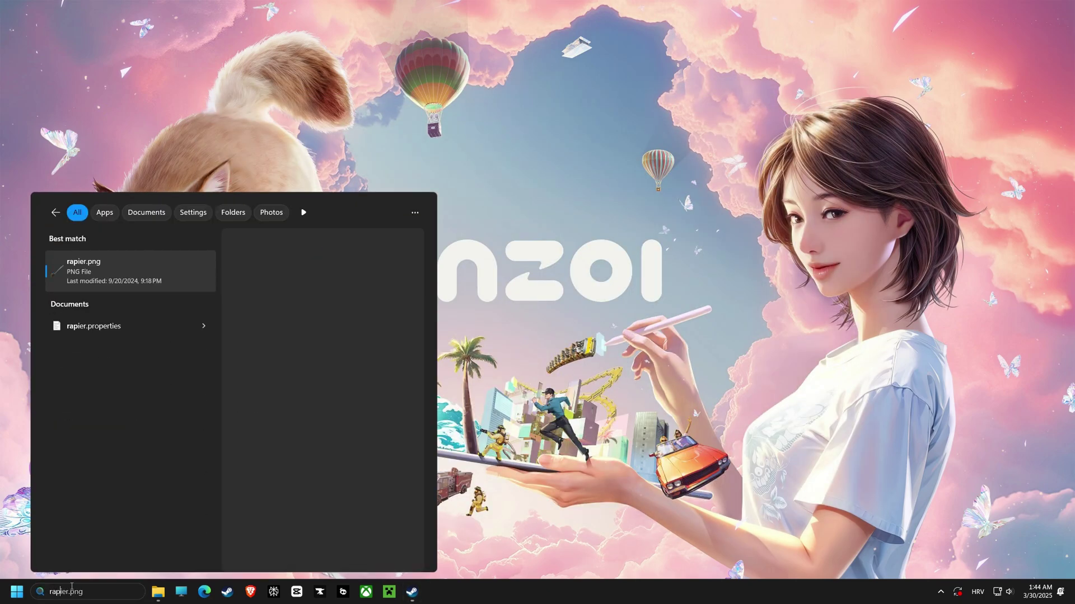
pyautogui.hotkey('shift', 'End')
pyautogui.write('hic')
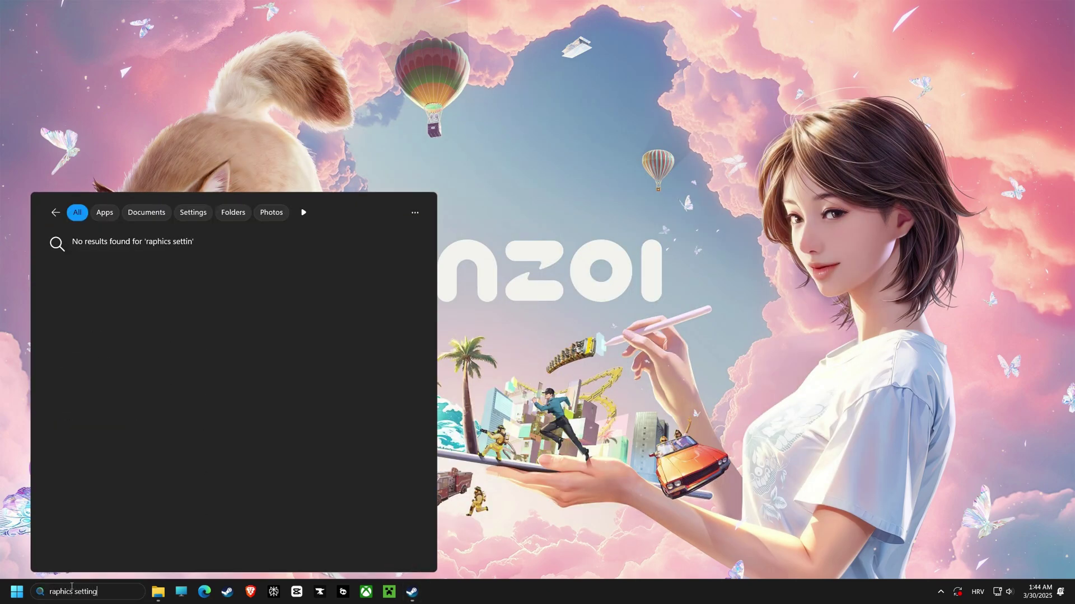
pyautogui.write('s settings')
pyautogui.click(50, 594)
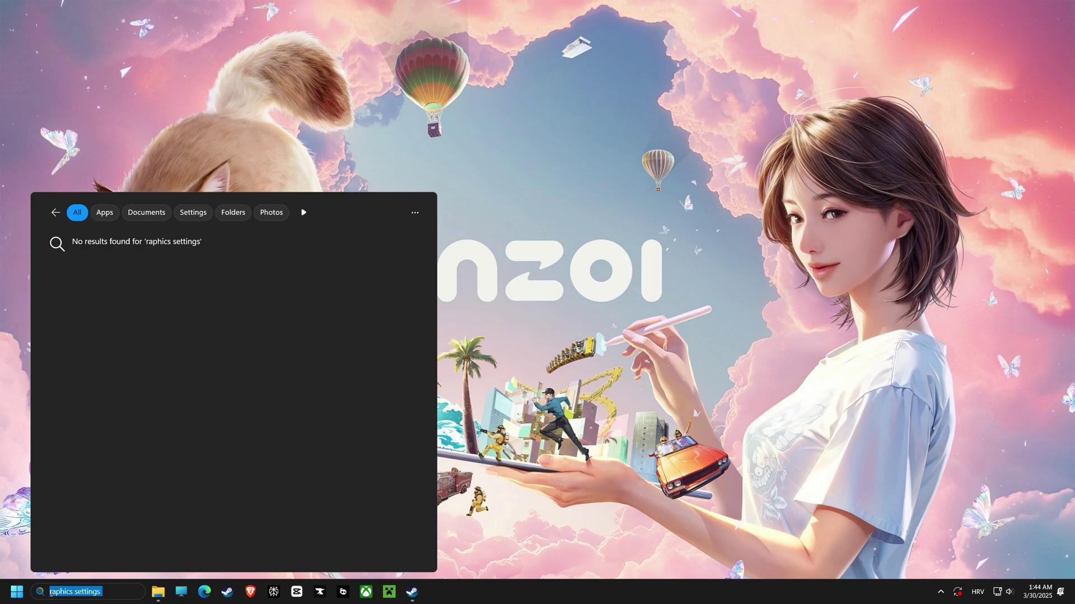
pyautogui.write('g')
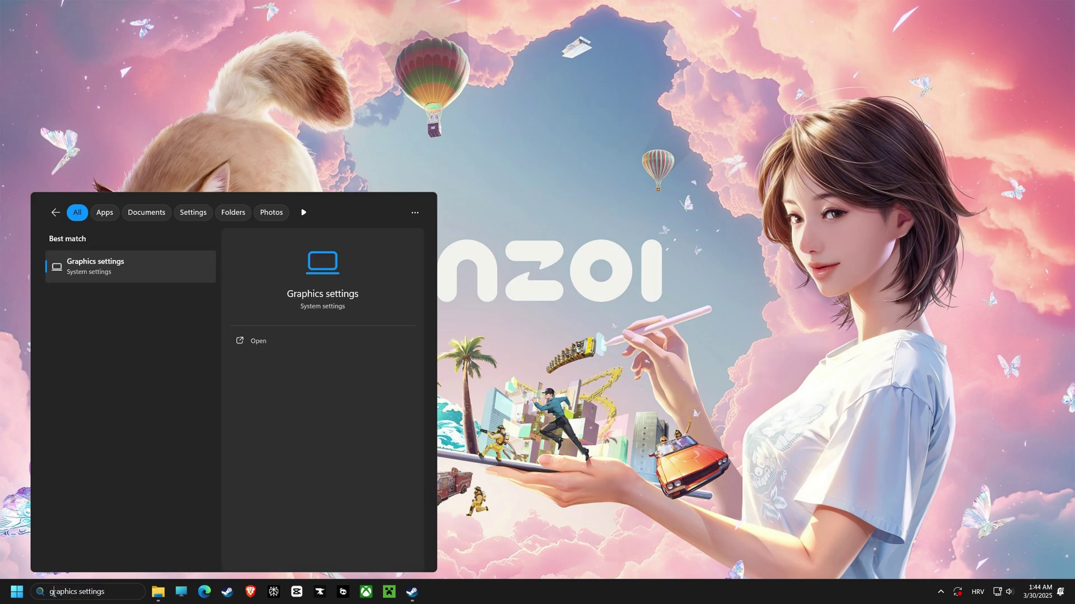
pyautogui.click(116, 271)
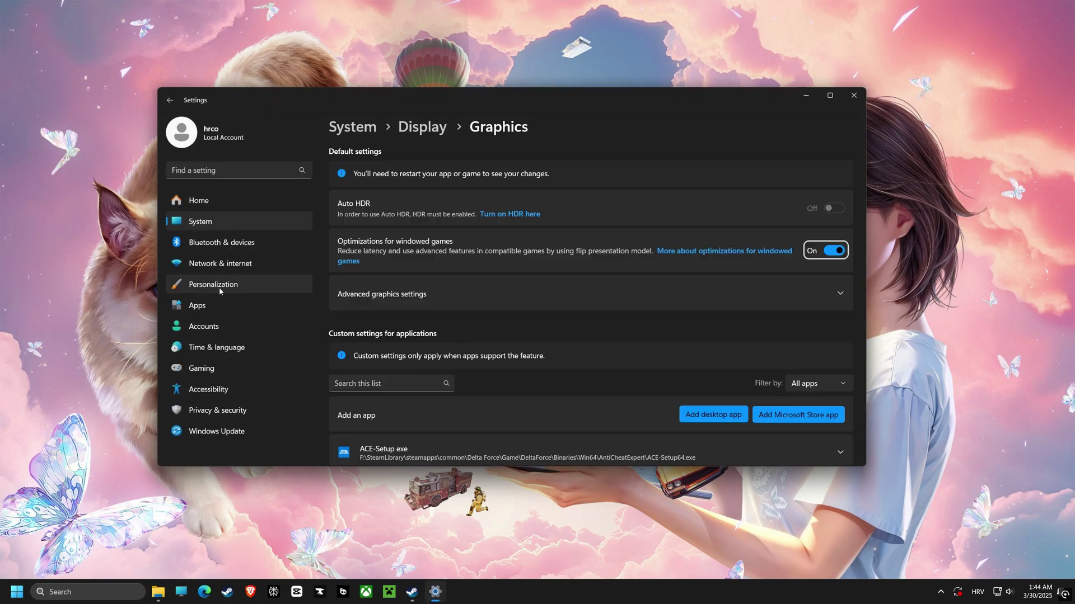
# Switch Optimizations for windowed games off and back on.
pyautogui.click(835, 251)
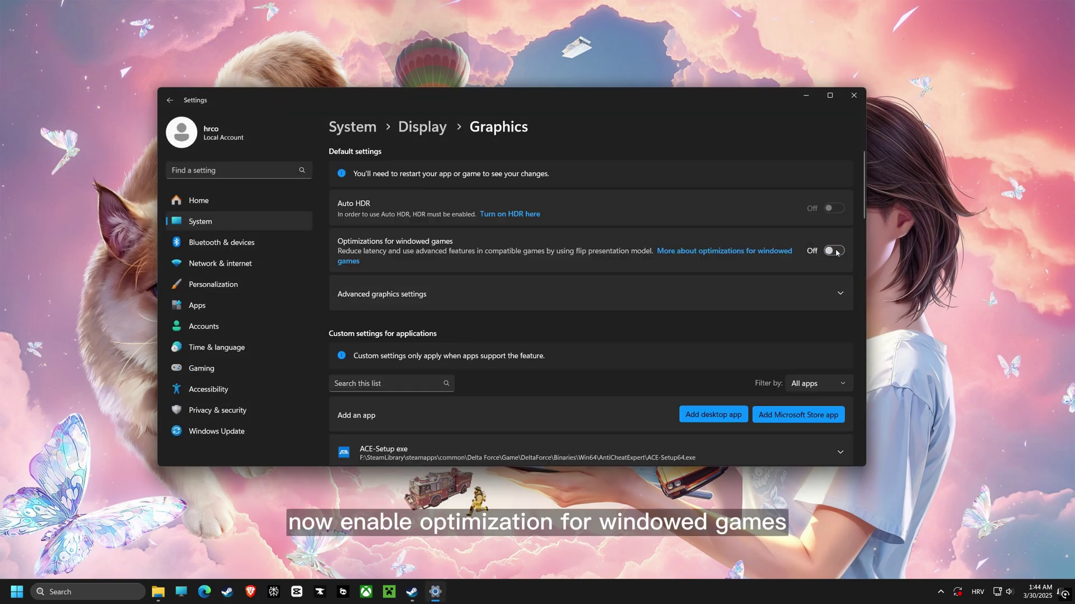
pyautogui.click(835, 251)
pyautogui.scroll(-1, 835, 249)
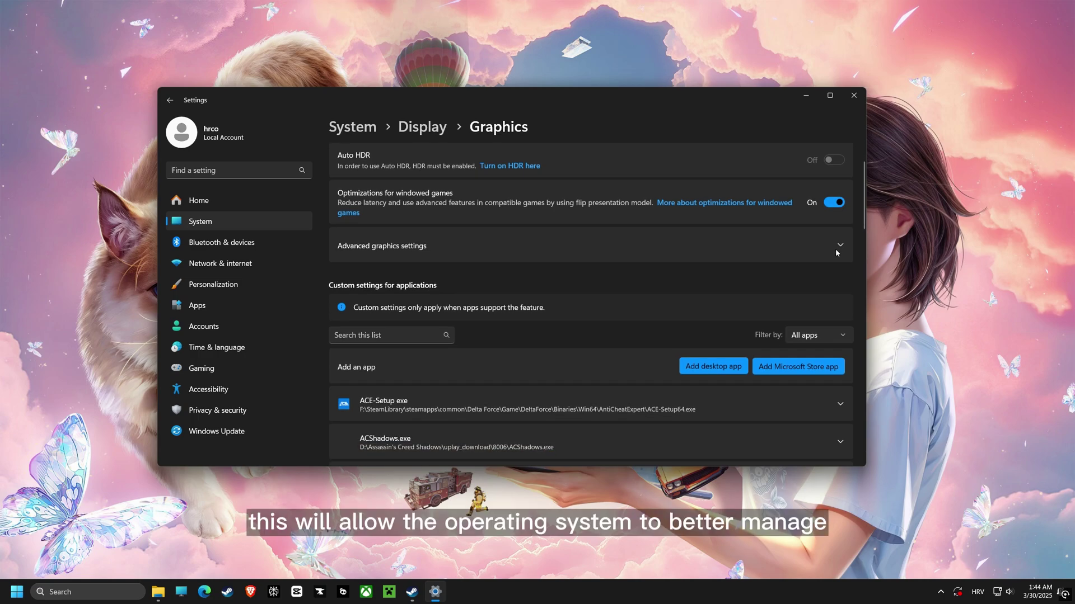
# Expand the advanced graphics settings and make sure Hardware-accelerated GPU scheduling is on.
pyautogui.scroll(1, 835, 249)
pyautogui.click(841, 293)
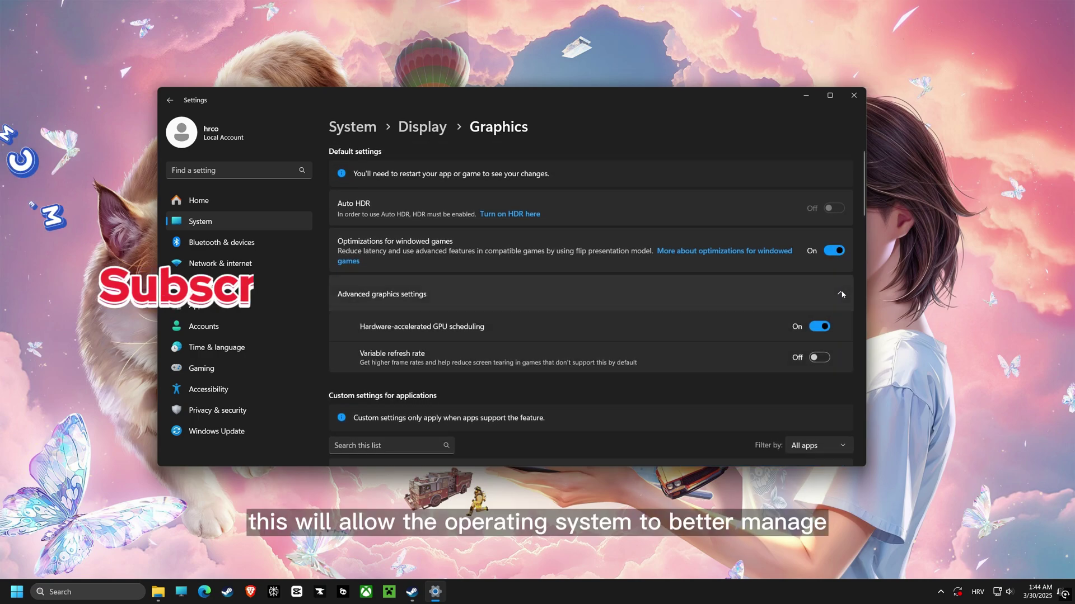
pyautogui.click(822, 328)
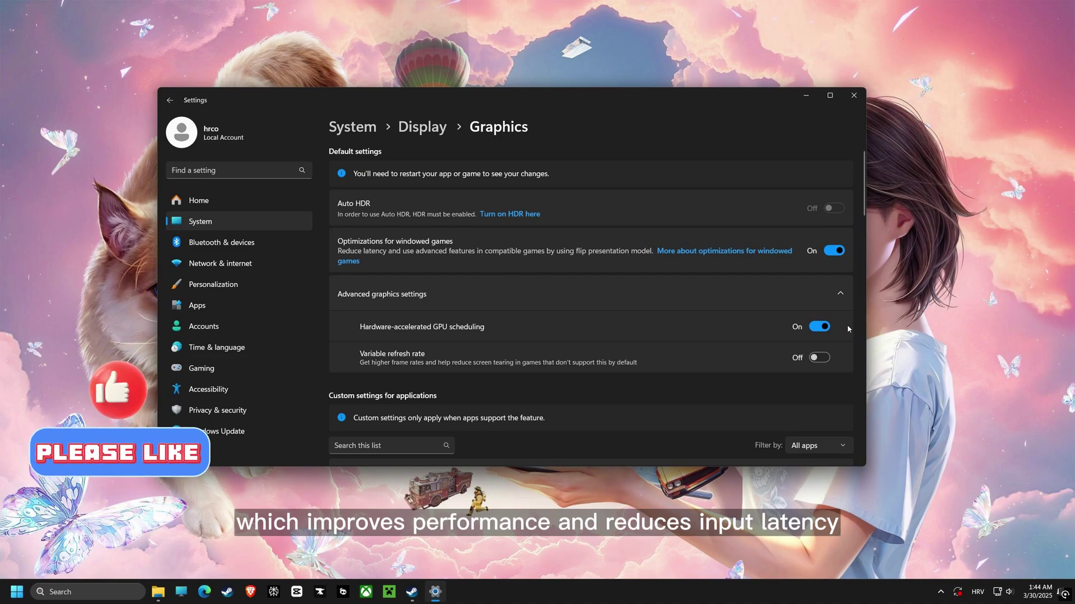
# Add inZOI.exe to the custom graphics settings as a desktop app, using the copied inZOI search results address to find it.
pyautogui.scroll(-1, 843, 331)
pyautogui.scroll(-3, 839, 332)
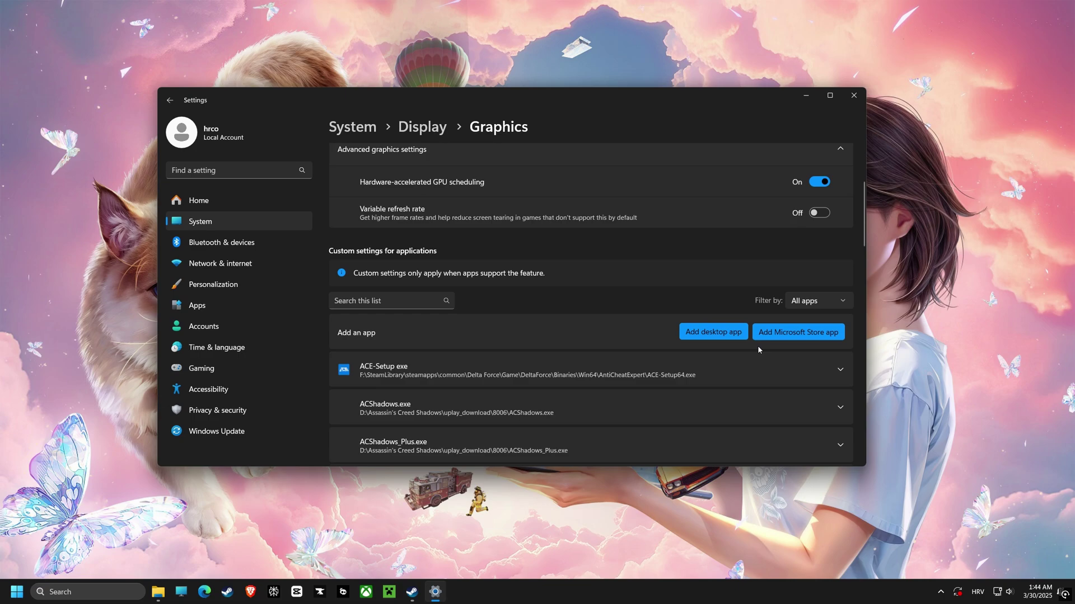
pyautogui.click(714, 333)
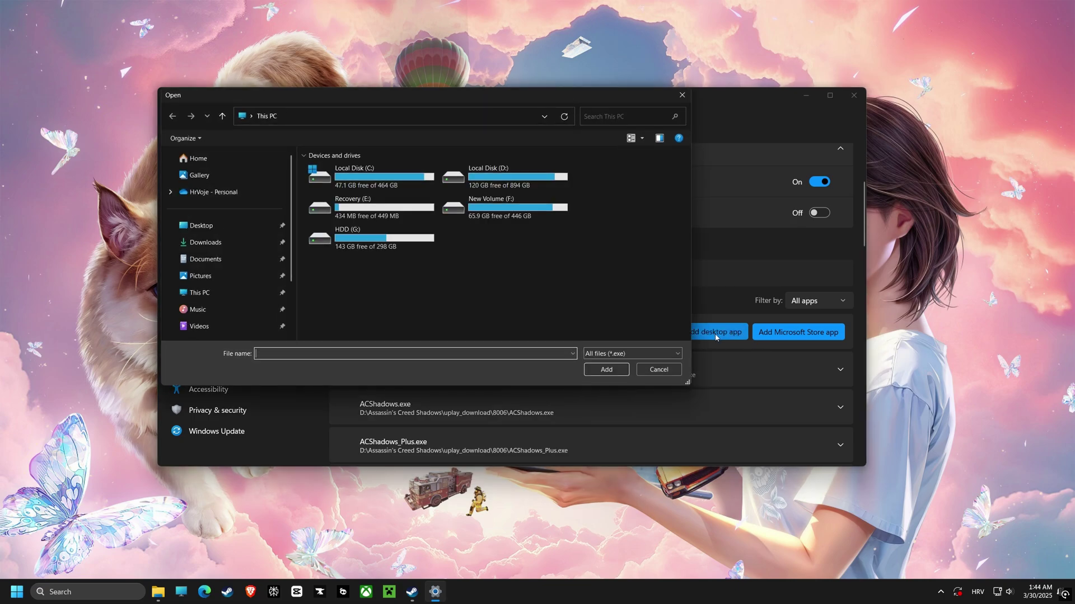
pyautogui.moveTo(467, 101); pyautogui.dragTo(613, 121)
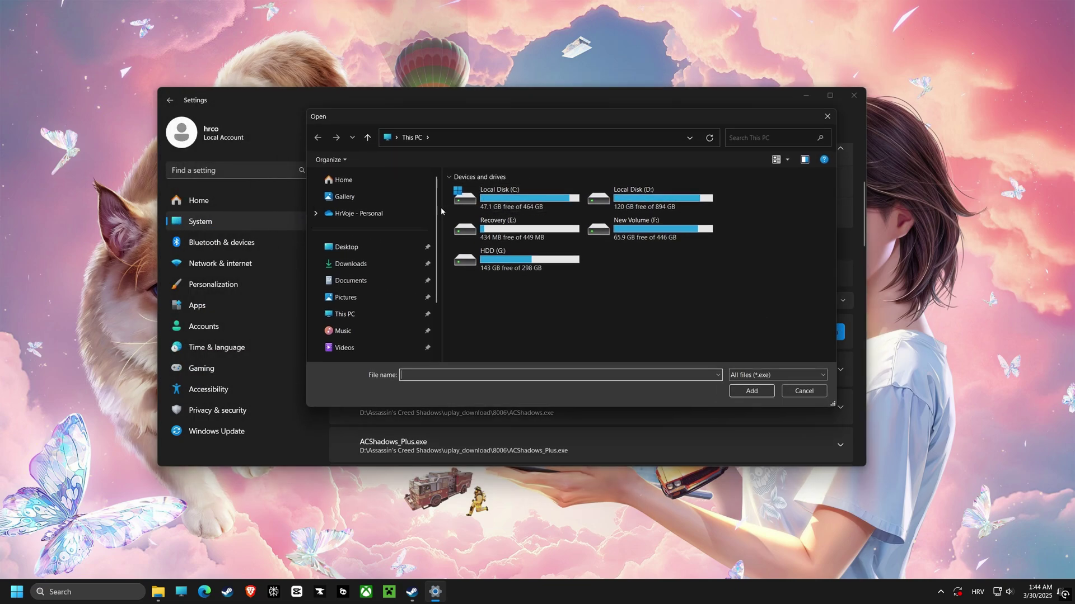
pyautogui.moveTo(441, 207); pyautogui.dragTo(337, 207)
pyautogui.click(464, 139)
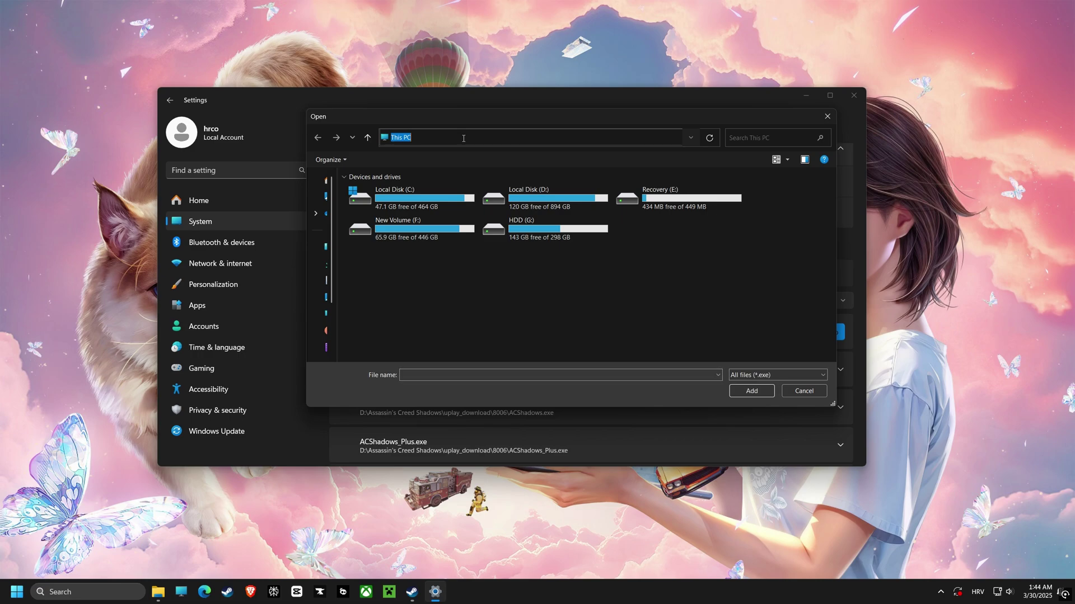
pyautogui.rightClick(464, 138)
pyautogui.click(487, 186)
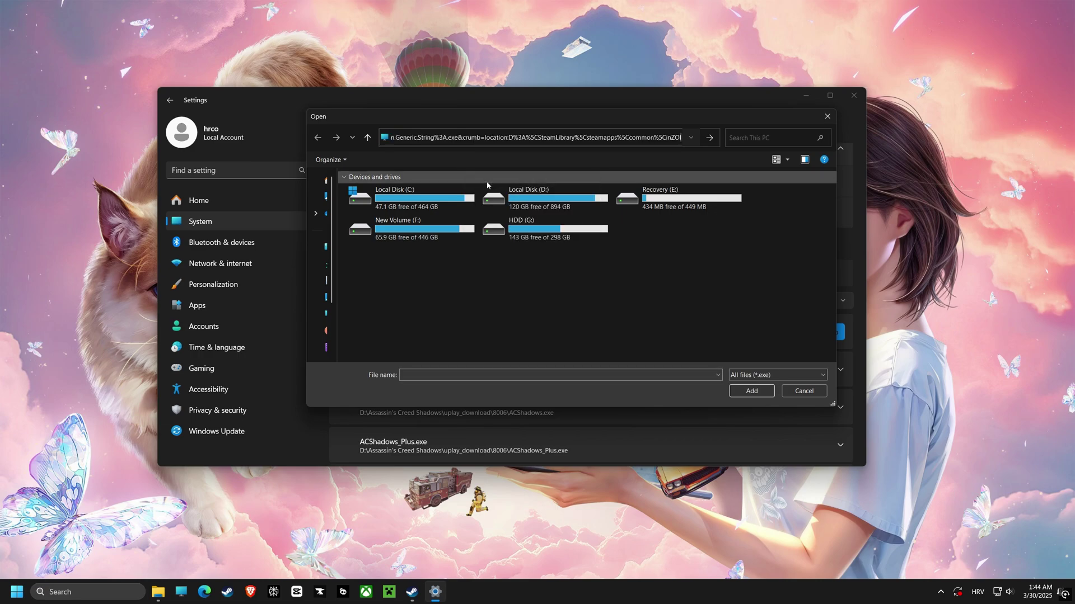
pyautogui.click(710, 137)
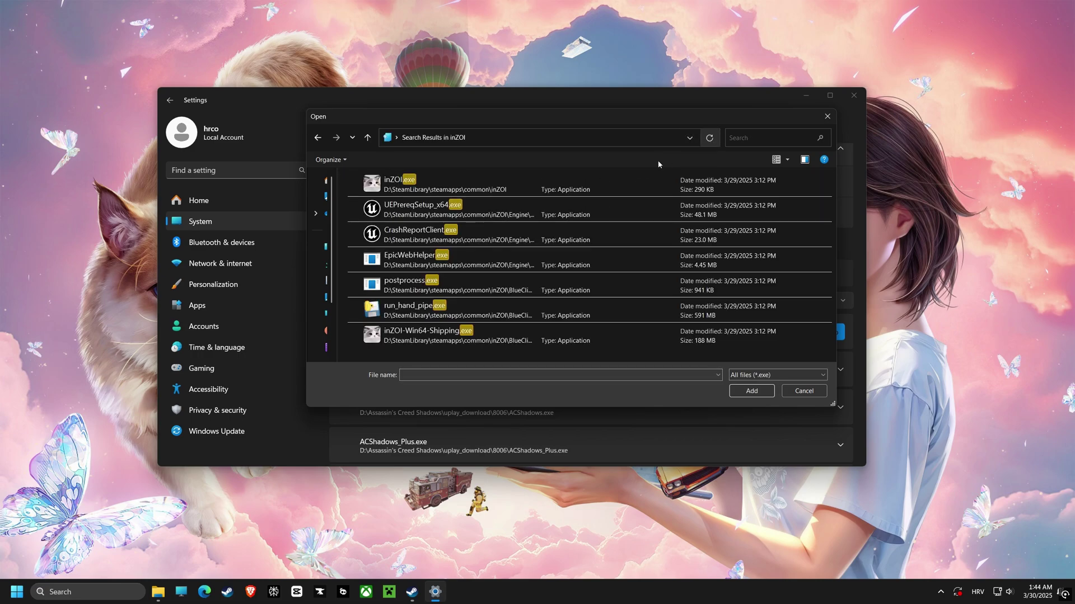
pyautogui.click(627, 185)
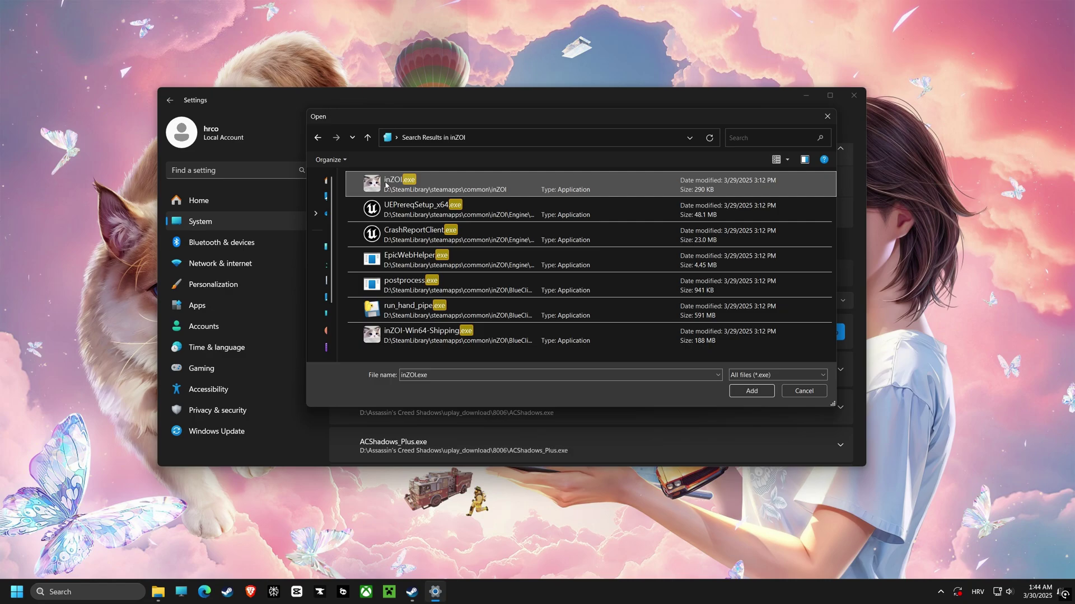
pyautogui.click(750, 391)
# Set the GPU preference of inZOI.exe to High Performance (NVIDIA GeForce RTX 4060) and switch its windowed game optimizations off and back on.
pyautogui.scroll(-6, 672, 336)
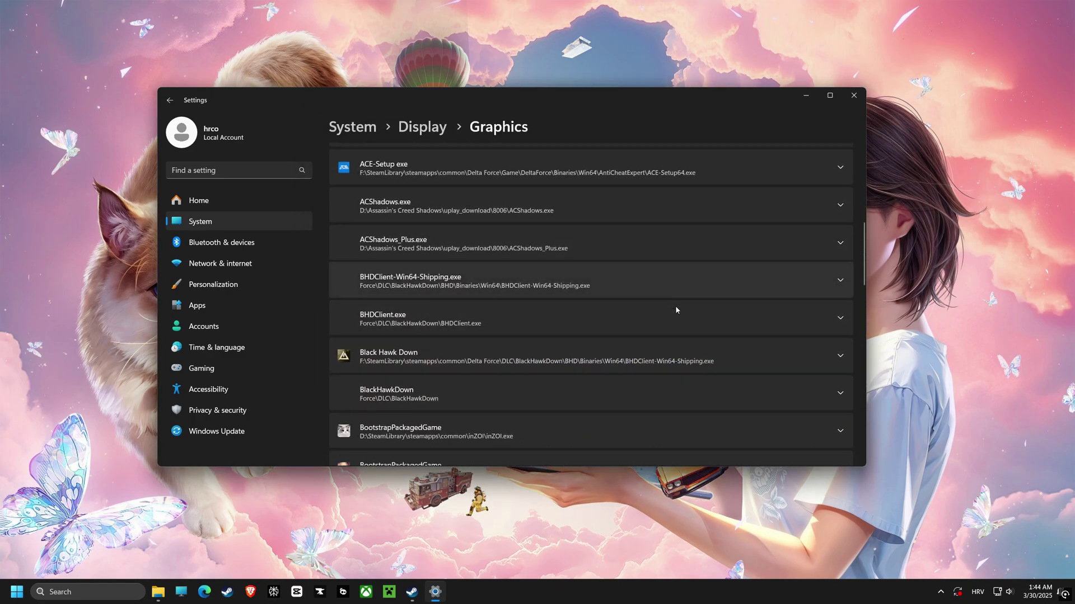
pyautogui.click(839, 295)
pyautogui.scroll(-1, 811, 291)
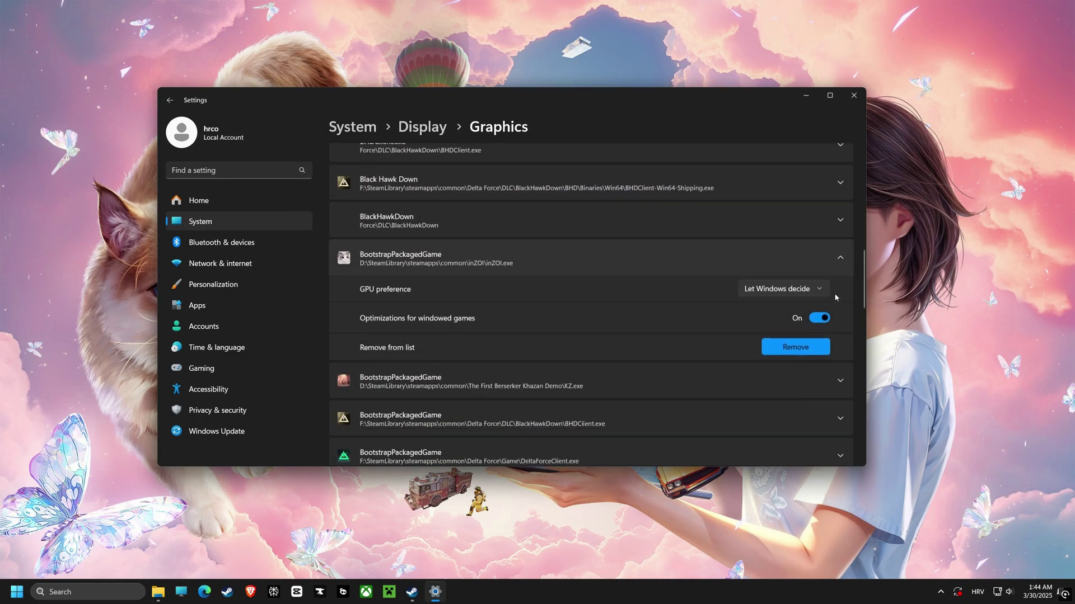
pyautogui.click(793, 281)
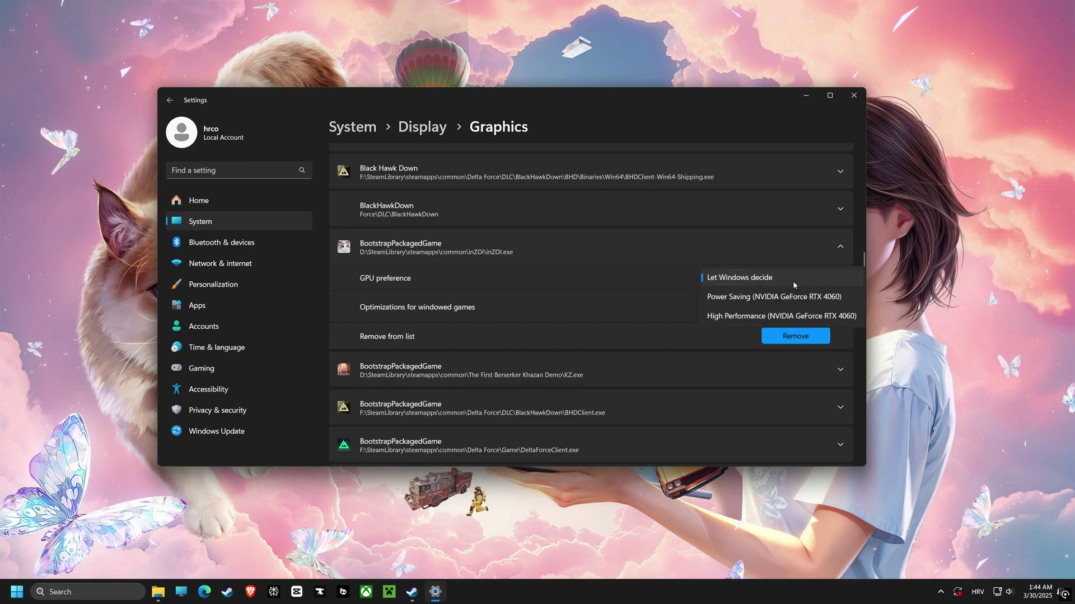
pyautogui.click(725, 316)
pyautogui.click(818, 308)
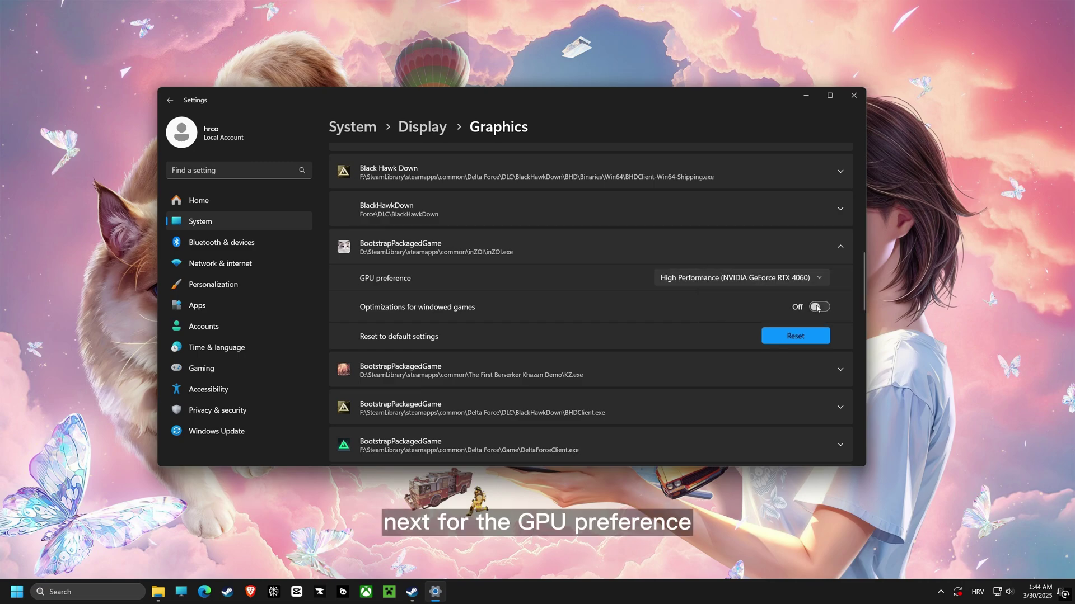
pyautogui.click(817, 307)
pyautogui.scroll(-1, 847, 287)
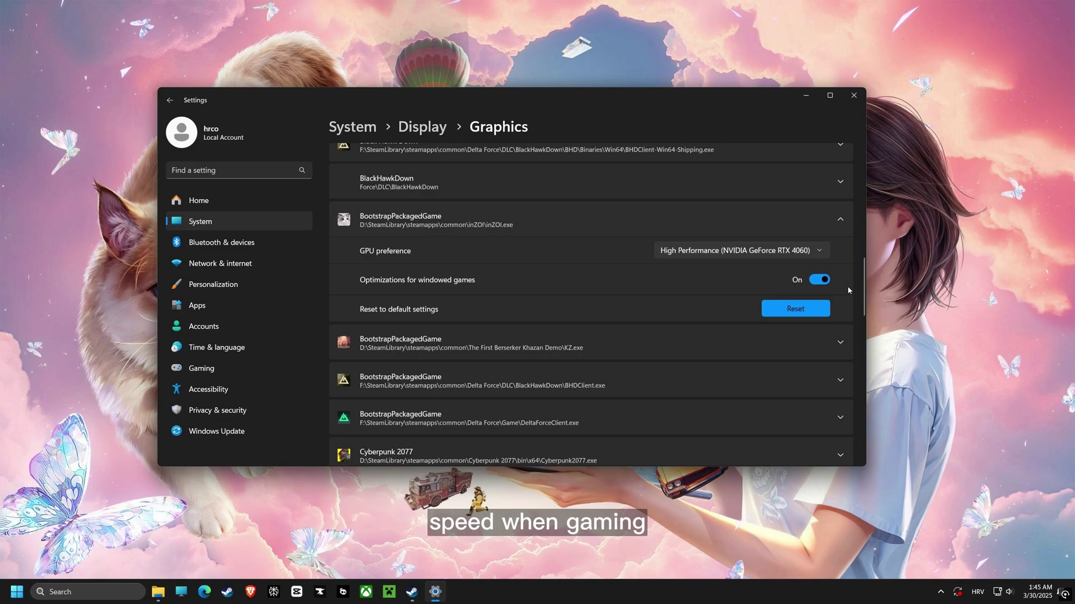
pyautogui.scroll(-1, 848, 289)
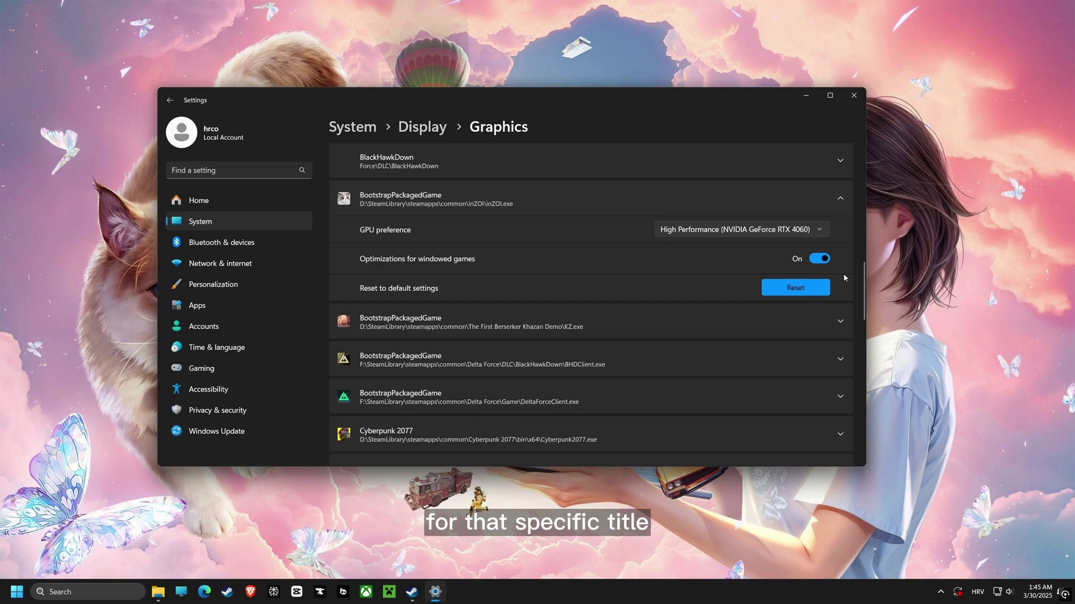
# Add inZOI-Win64-Shipping.exe as a desktop app to the custom graphics settings from the copied search results address.
pyautogui.scroll(10, 843, 273)
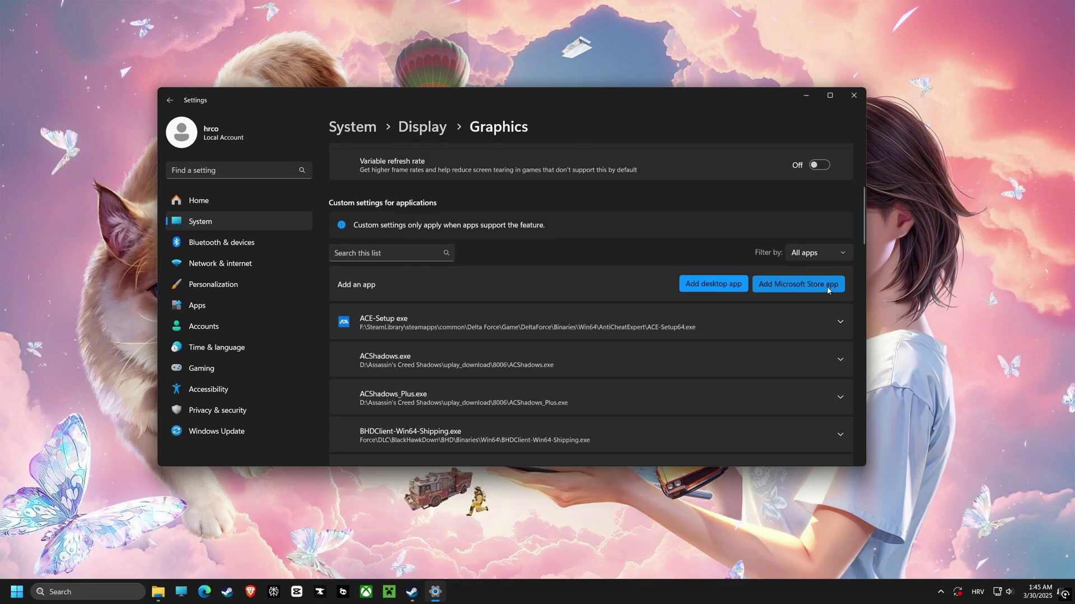
pyautogui.click(726, 286)
pyautogui.click(364, 117)
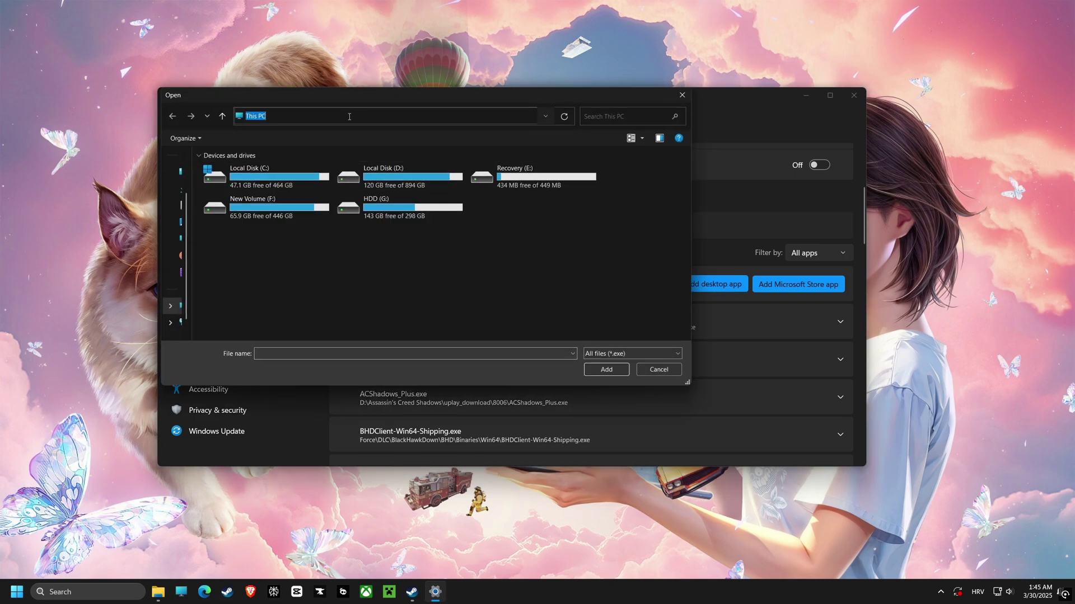
pyautogui.rightClick(349, 117)
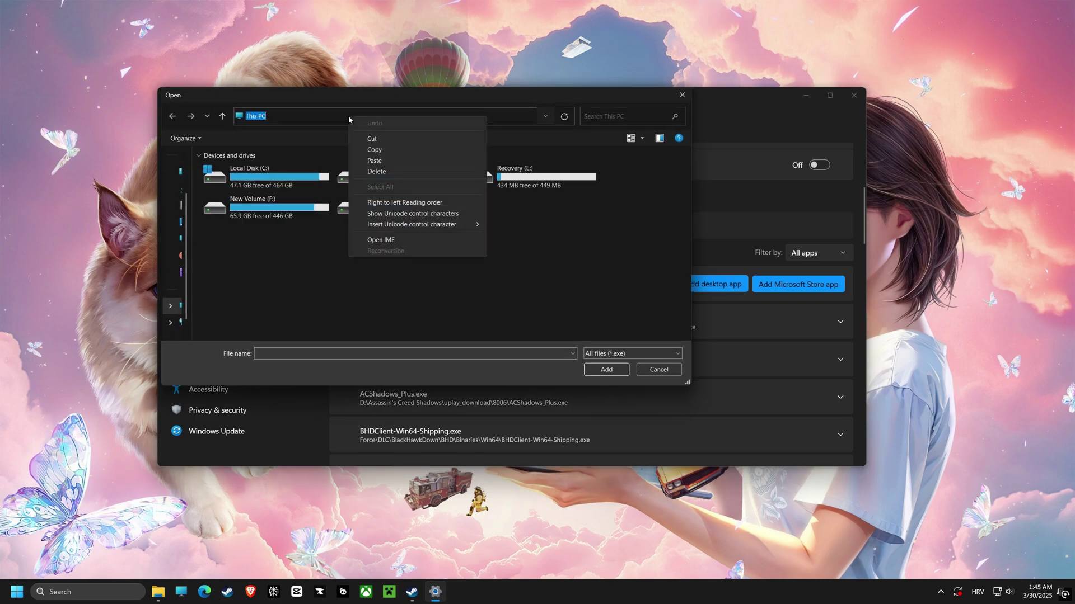
pyautogui.click(375, 161)
pyautogui.click(565, 118)
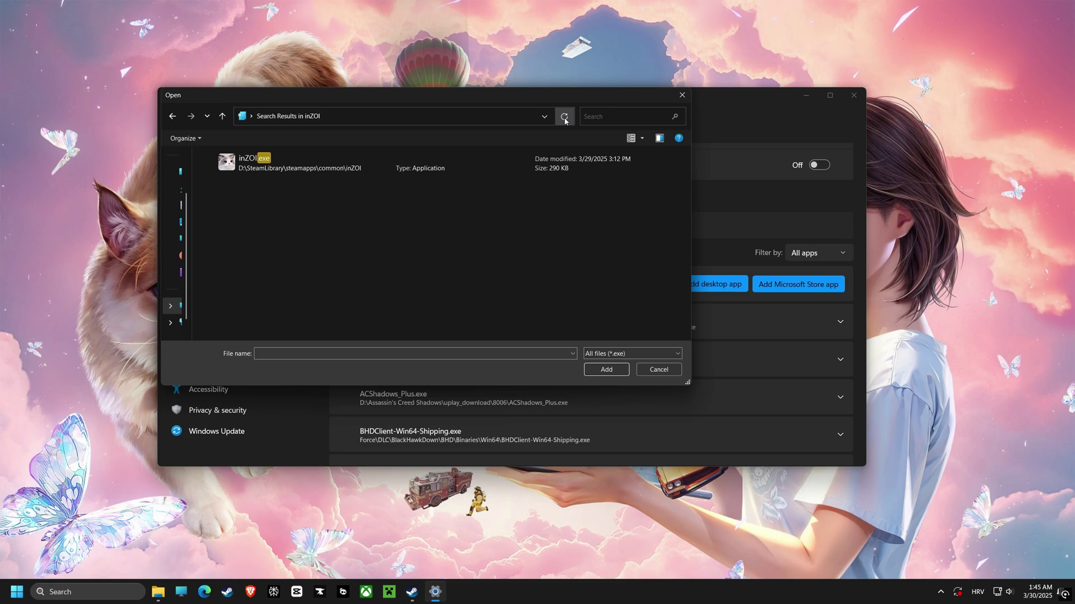
pyautogui.click(261, 312)
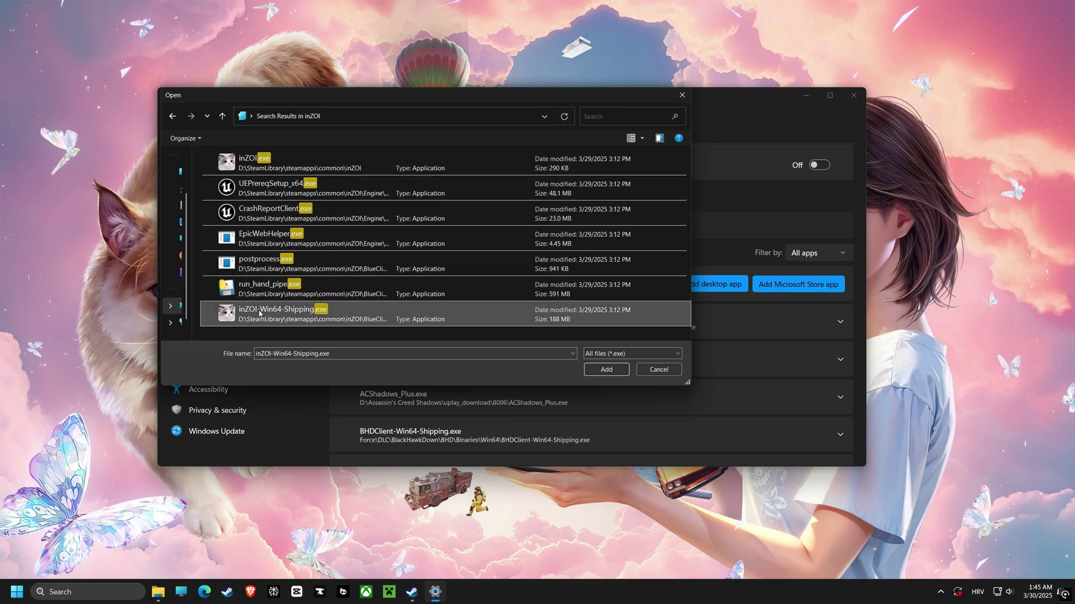
pyautogui.click(607, 370)
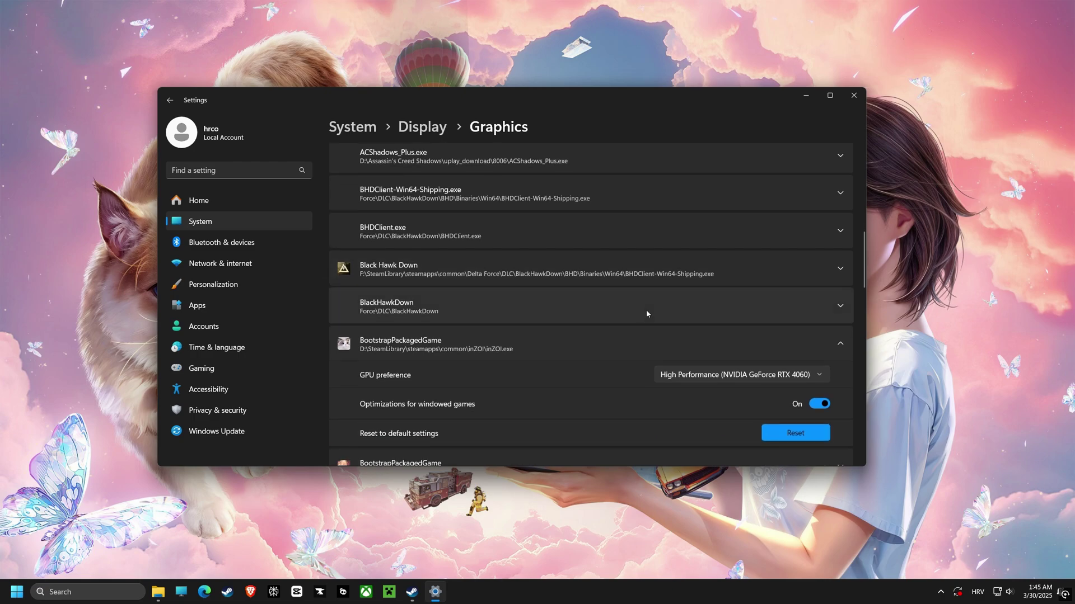
# Set the GPU preference of inZOI-Win64-Shipping.exe to High Performance (NVIDIA GeForce RTX 4060) and switch its windowed game optimizations off and back on.
pyautogui.scroll(-6, 703, 344)
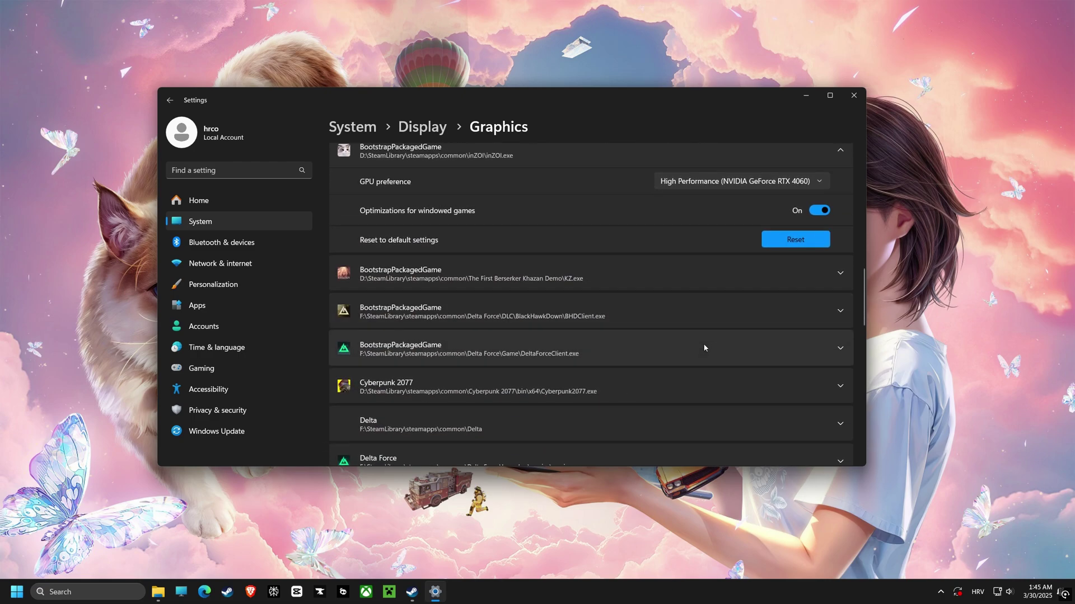
pyautogui.scroll(-6, 704, 347)
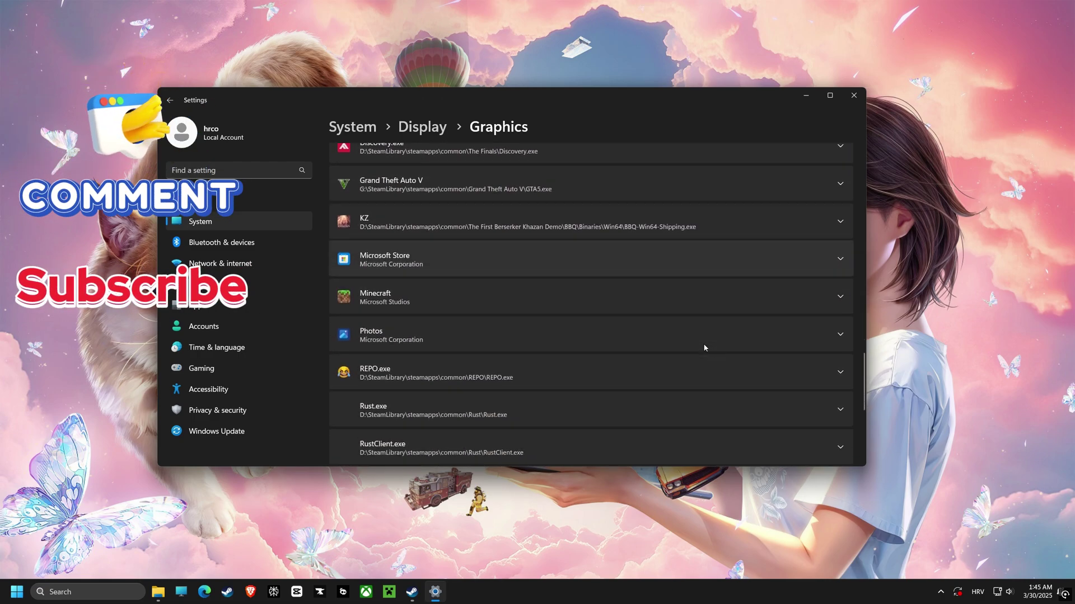
pyautogui.scroll(-4, 704, 347)
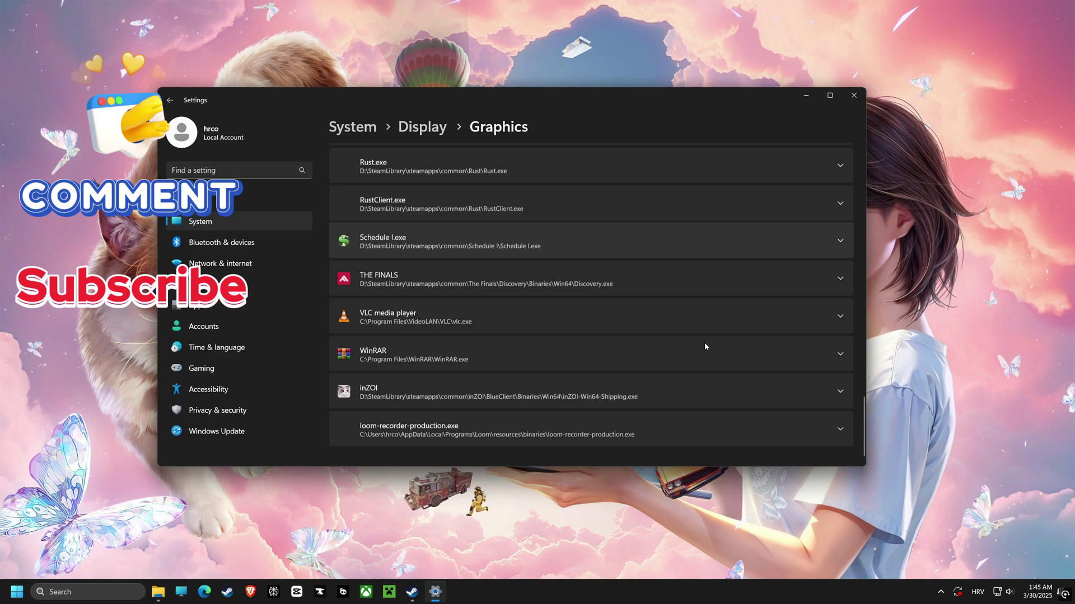
pyautogui.click(835, 387)
pyautogui.scroll(-1, 677, 368)
pyautogui.click(775, 365)
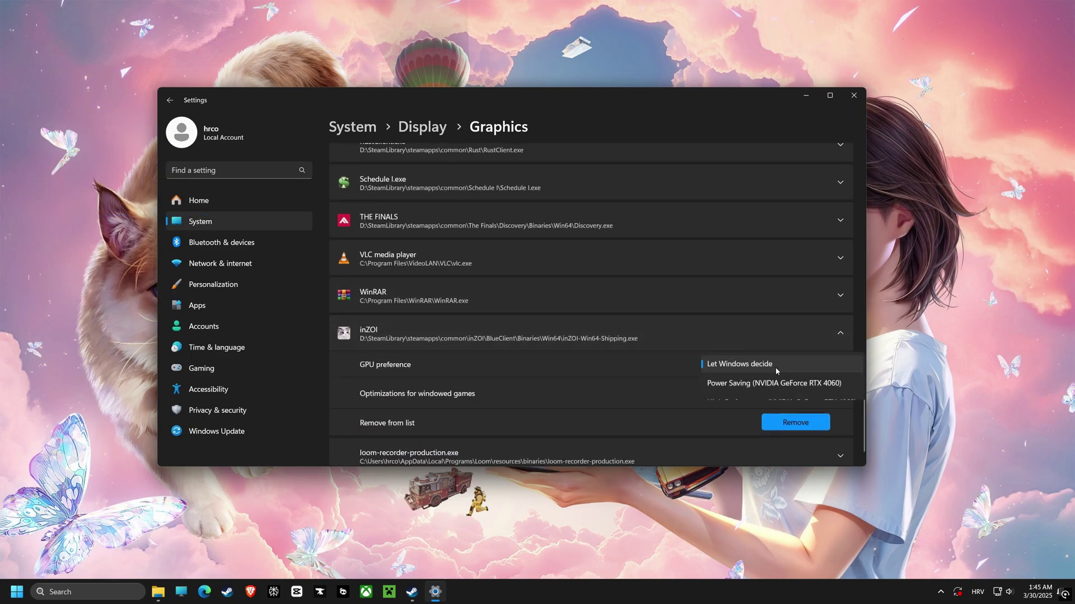
pyautogui.click(725, 406)
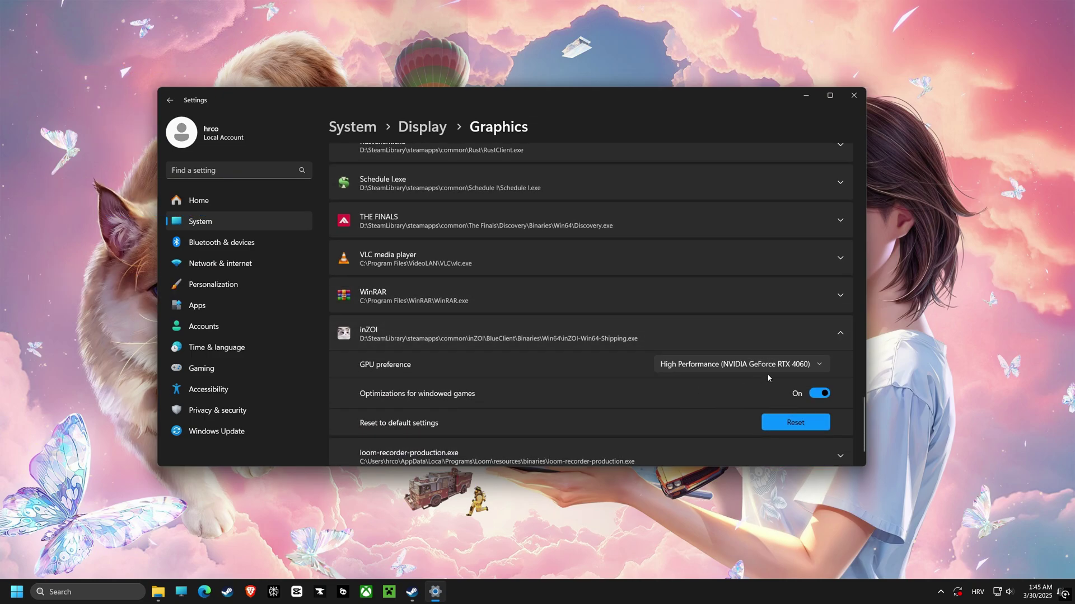
pyautogui.click(818, 394)
pyautogui.click(818, 394)
pyautogui.scroll(-1, 813, 389)
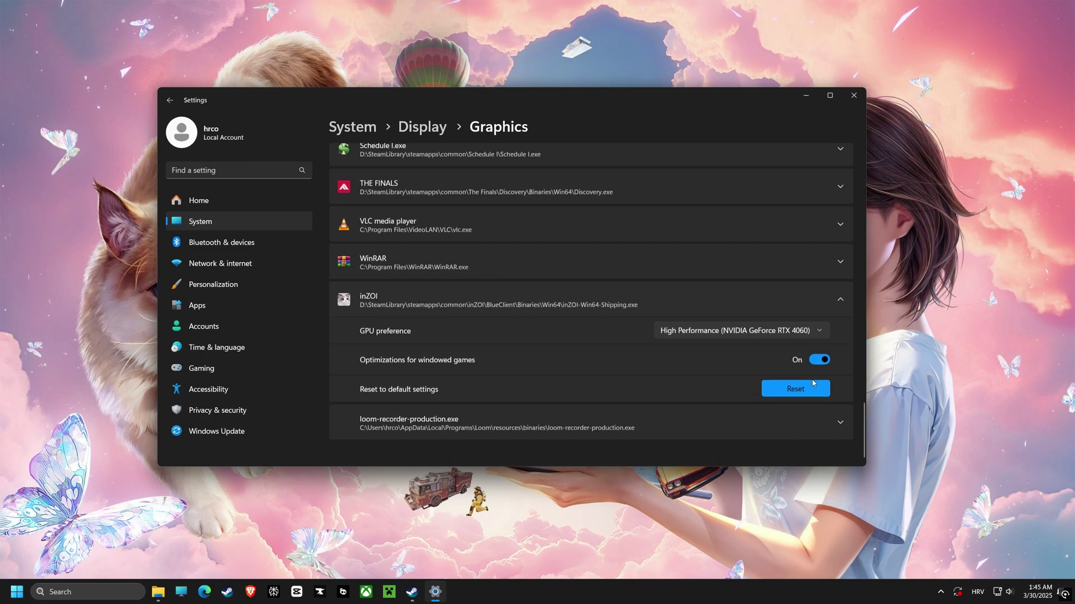
# Close the graphics settings, search Windows for "advanced system s", and open the advanced system settings in the middle of the desktop.
pyautogui.click(853, 99)
pyautogui.click(70, 592)
pyautogui.write('adb')
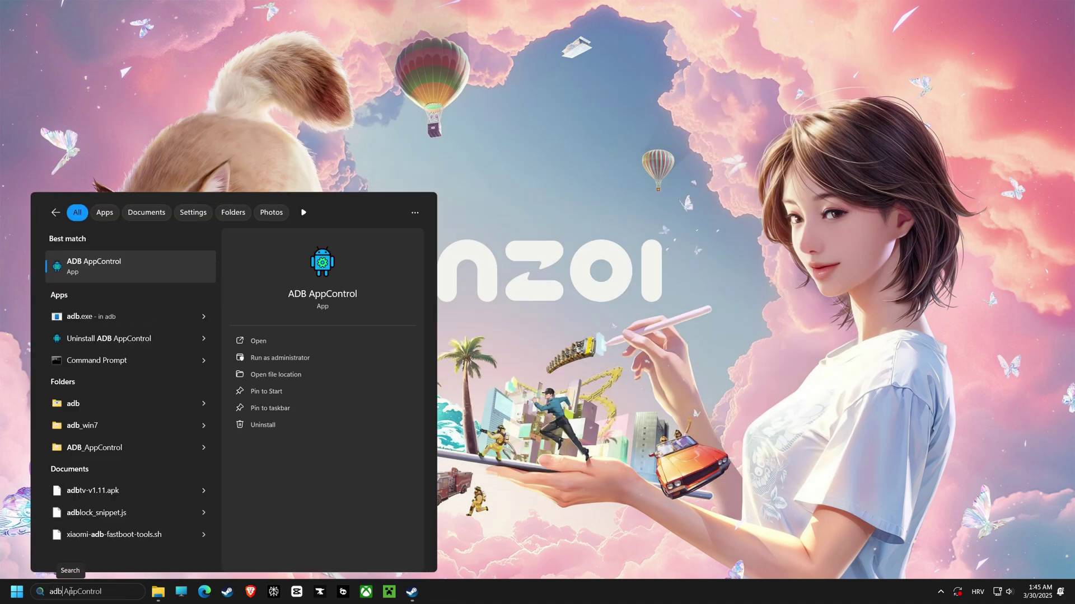
pyautogui.press('BackSpace')
pyautogui.write('va')
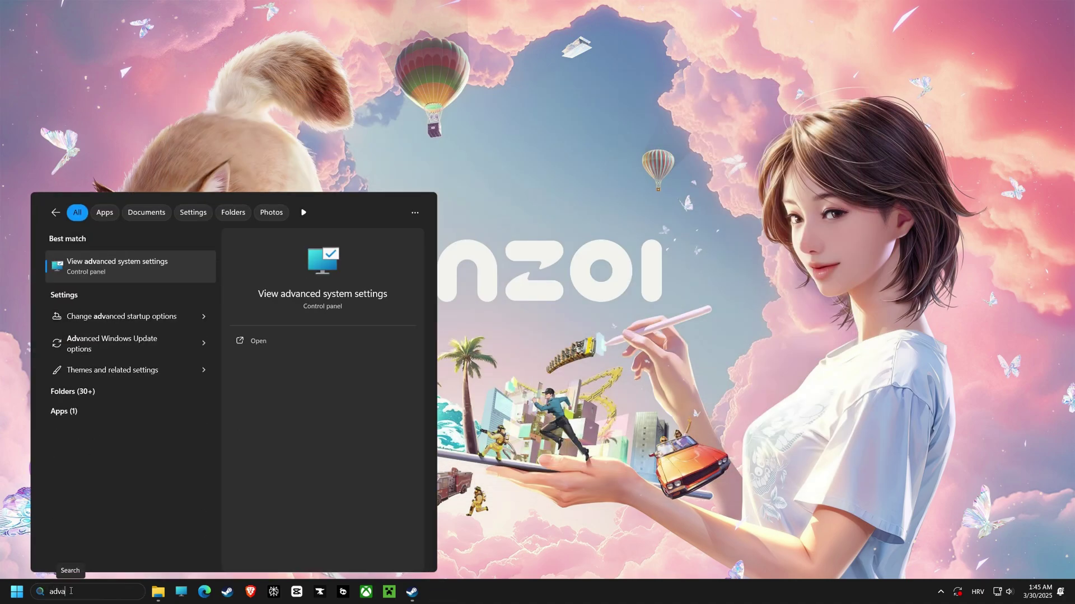
pyautogui.write('nced syste')
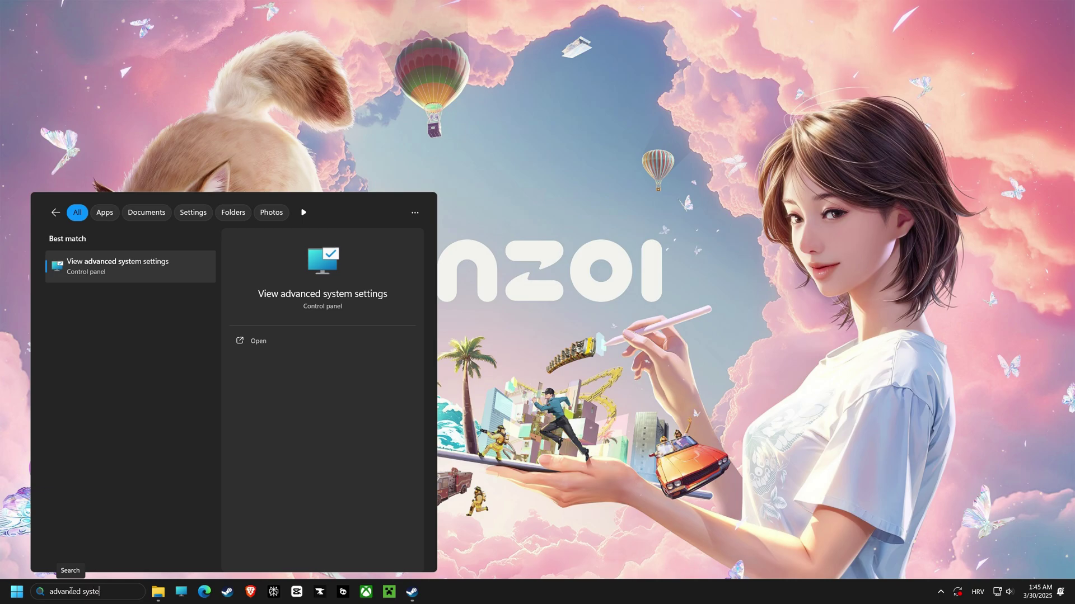
pyautogui.write('m s')
pyautogui.click(101, 272)
pyautogui.moveTo(146, 35); pyautogui.dragTo(541, 167)
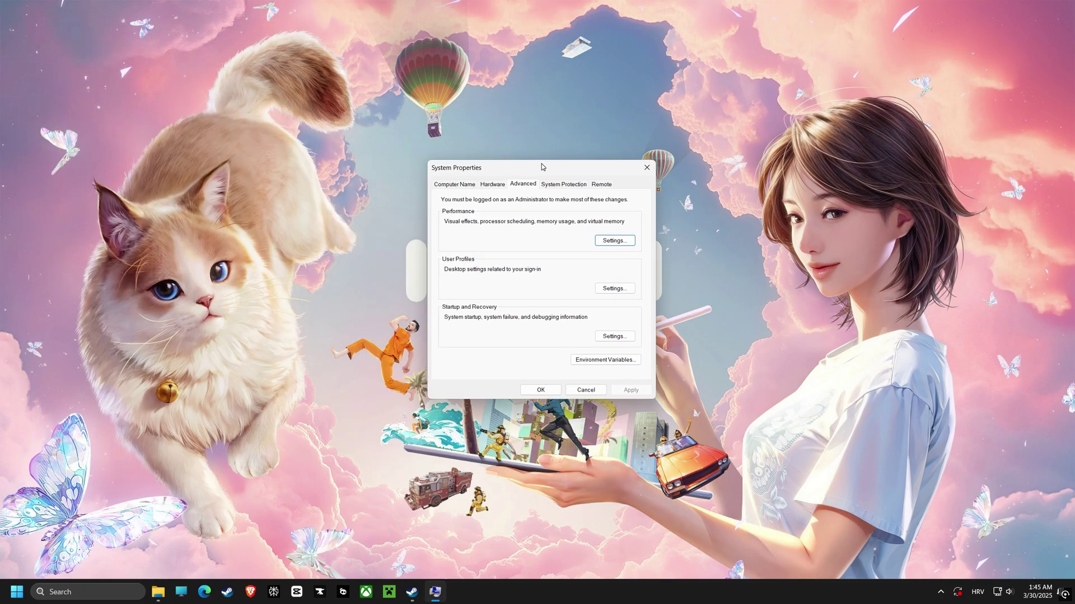
# Open the advanced performance options and set processor scheduling to favor Programs.
pyautogui.click(447, 184)
pyautogui.click(524, 190)
pyautogui.click(608, 244)
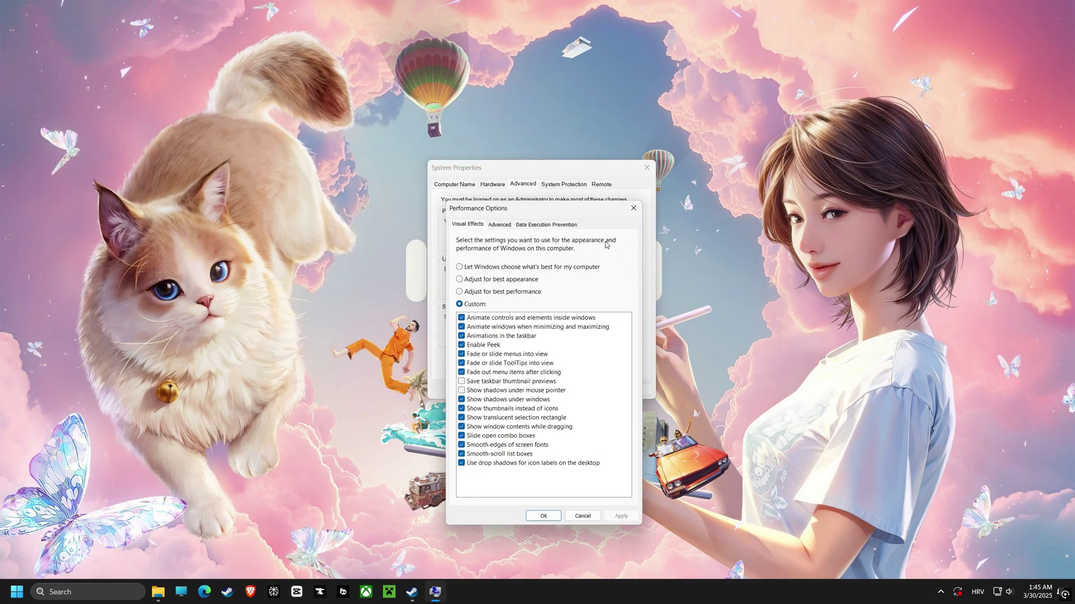
pyautogui.click(499, 223)
pyautogui.moveTo(523, 212); pyautogui.dragTo(523, 165)
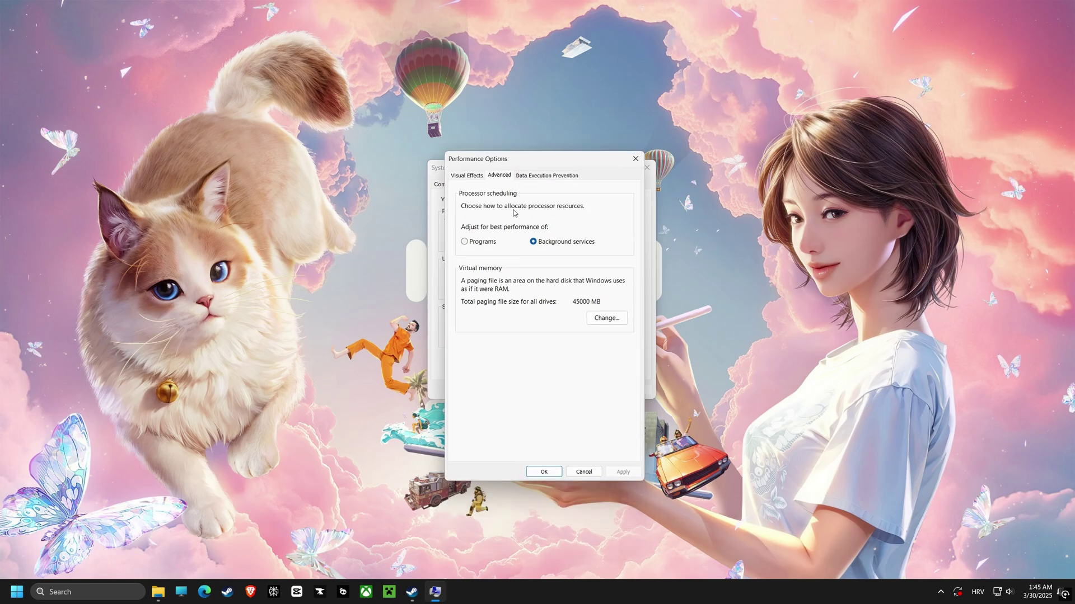
pyautogui.click(465, 243)
# Open the virtual memory settings and toggle automatic paging file management for all drives, leaving it disabled.
pyautogui.click(604, 318)
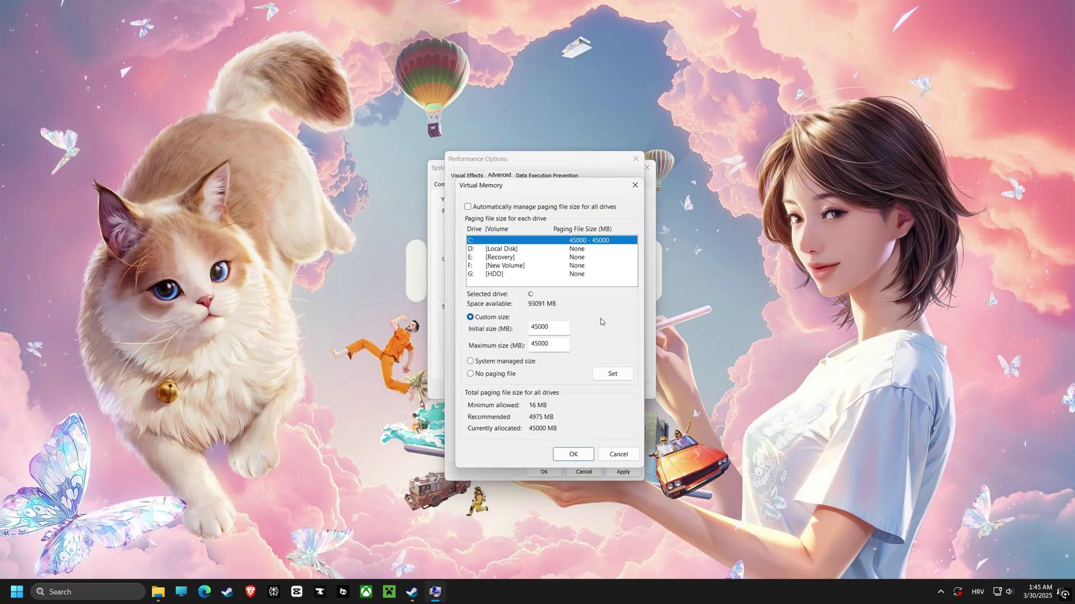
pyautogui.click(468, 207)
pyautogui.click(468, 207)
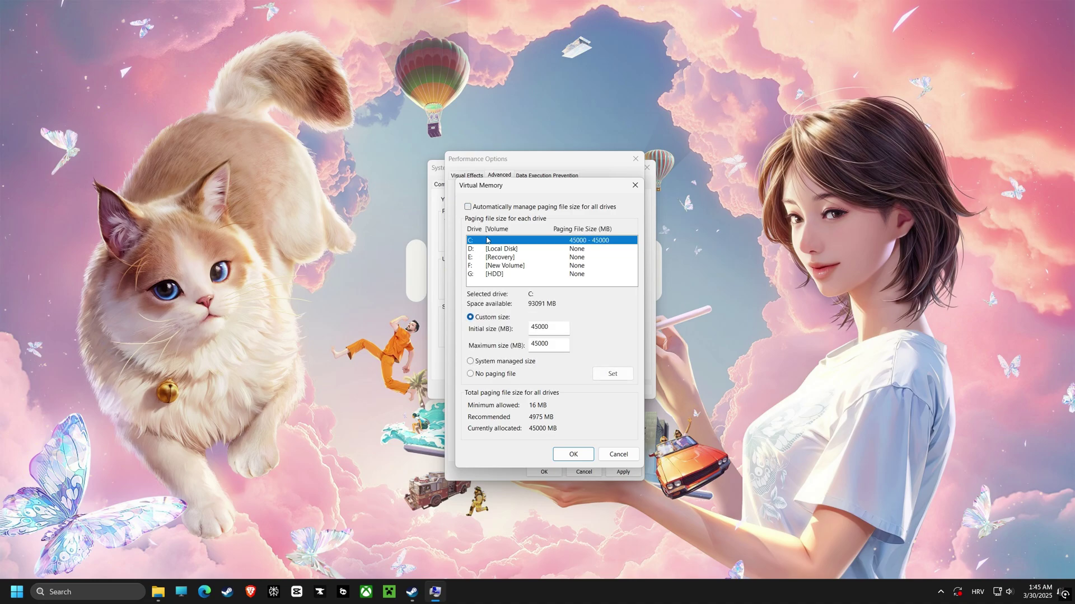
# Keep a custom paging file size of 45000 MB for drive C: and accept the virtual memory, performance and system dialogs.
pyautogui.click(471, 374)
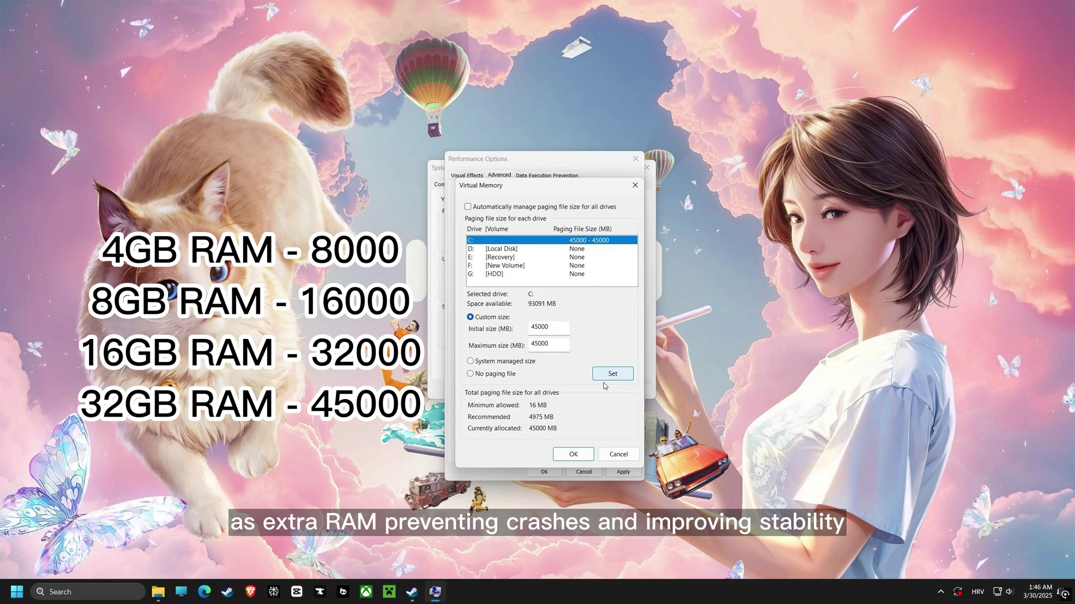
pyautogui.click(576, 454)
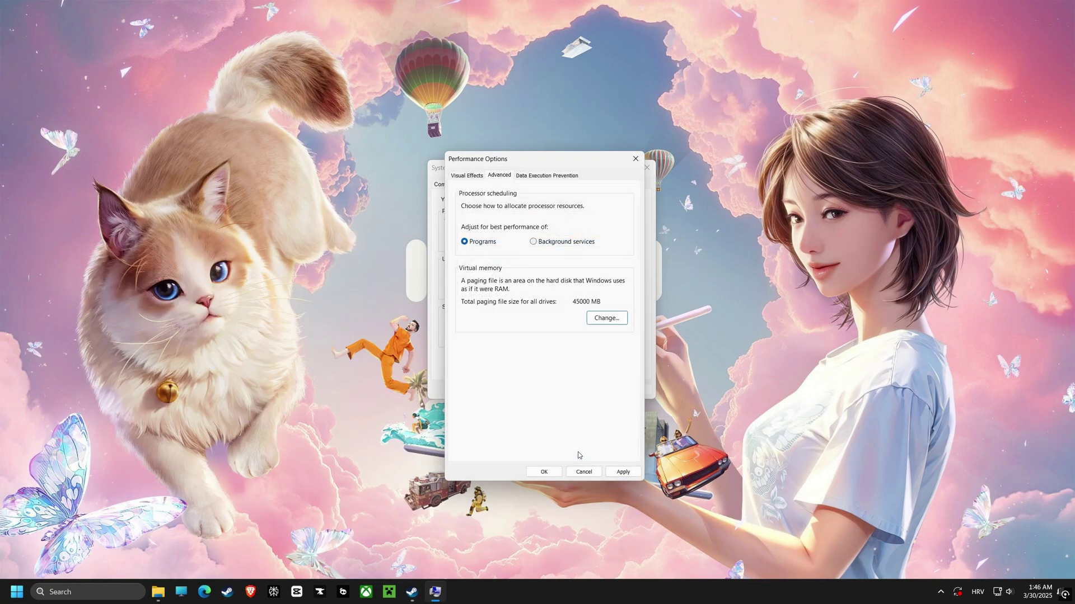
pyautogui.click(544, 472)
pyautogui.click(541, 390)
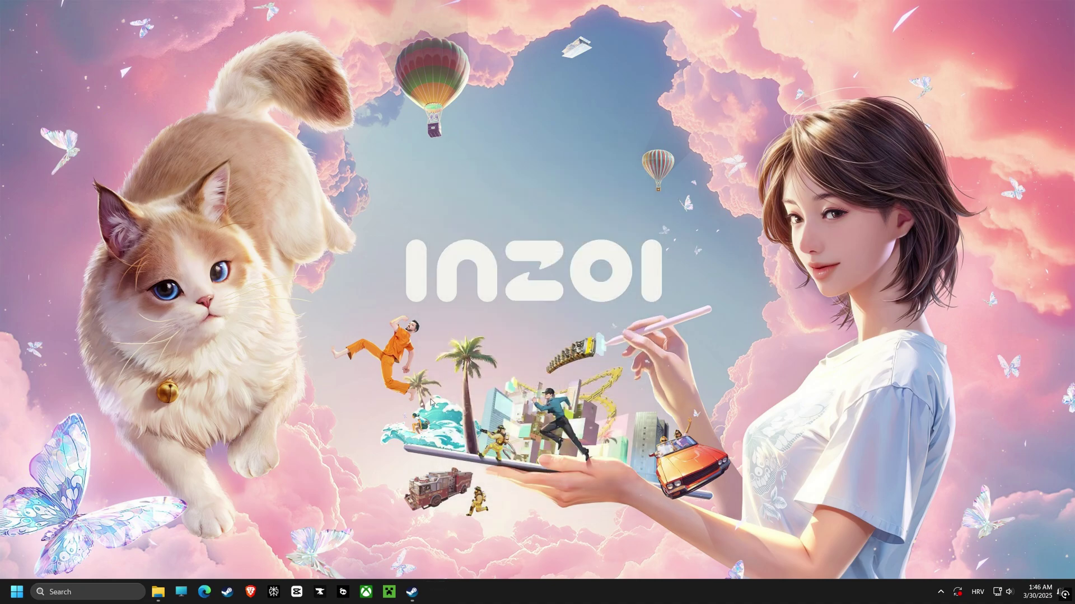
# Search Windows for "edit power plan", choose the High performance plan in the power options, and close the window.
pyautogui.click(64, 591)
pyautogui.write('edit power plan')
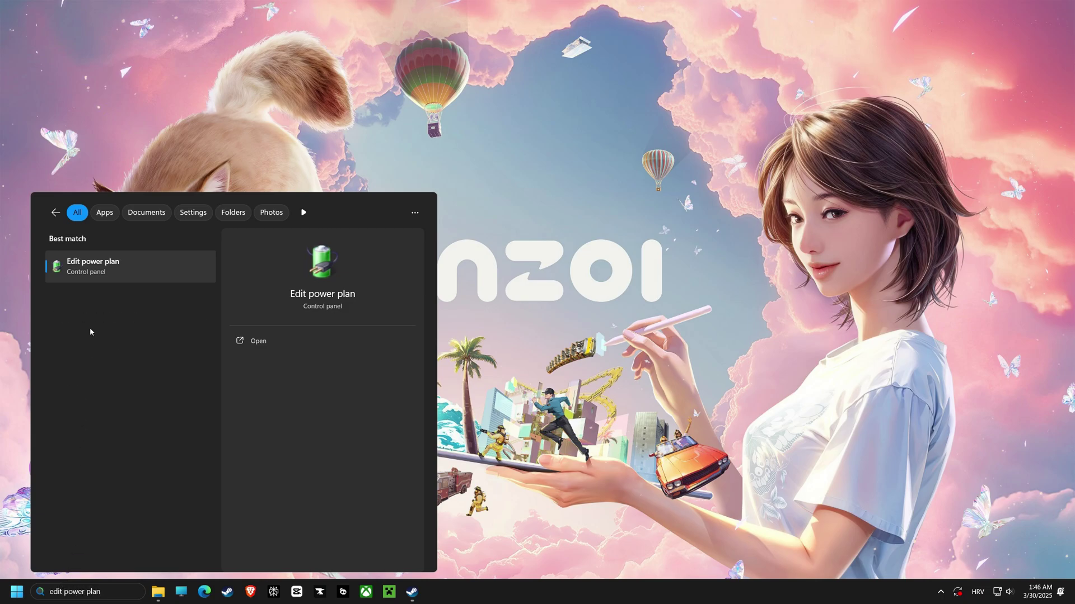
pyautogui.click(94, 274)
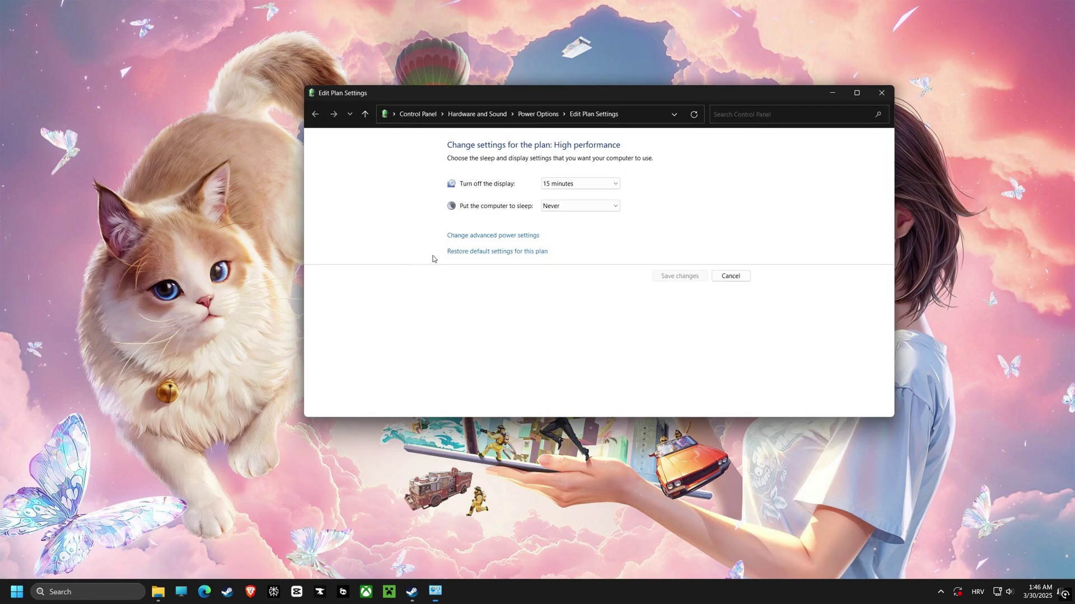
pyautogui.click(538, 114)
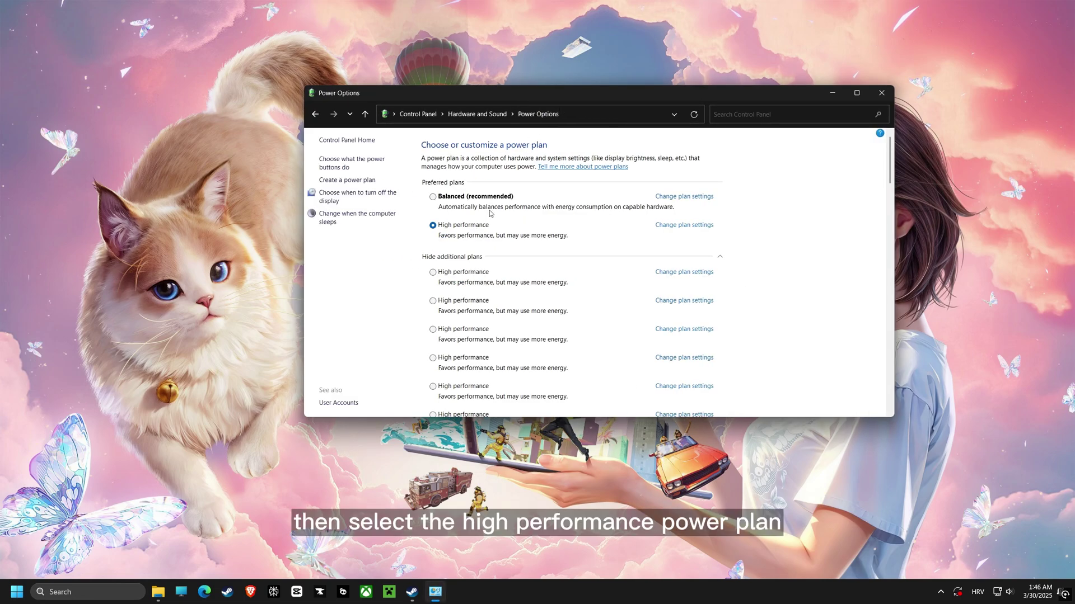
pyautogui.click(433, 225)
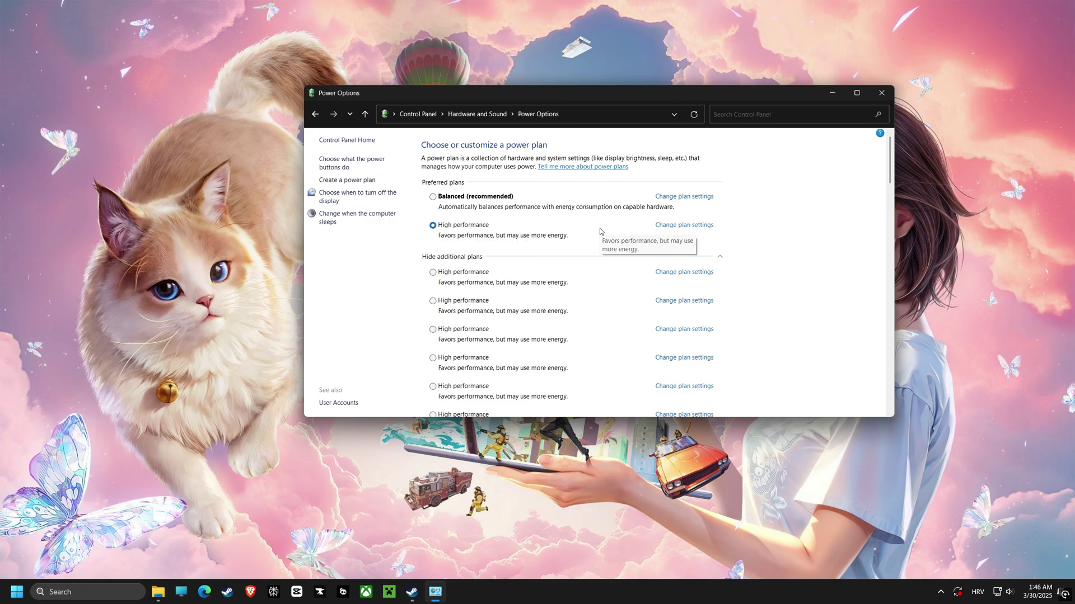
pyautogui.click(882, 93)
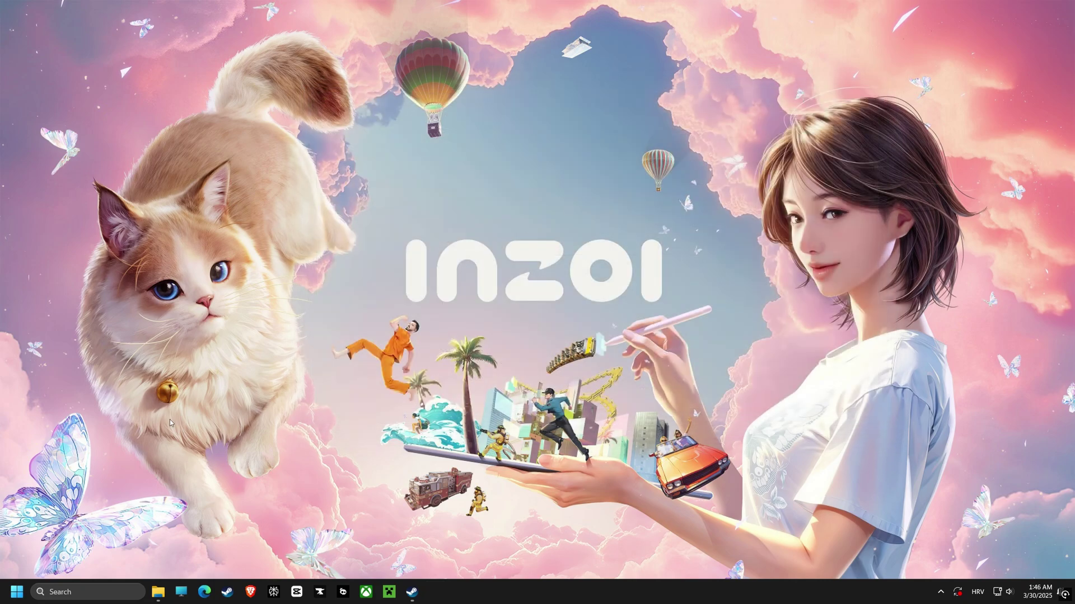
# Search Windows for "nvidia control panel" and open the NVIDIA Control Panel.
pyautogui.click(78, 593)
pyautogui.write('nvidiaa')
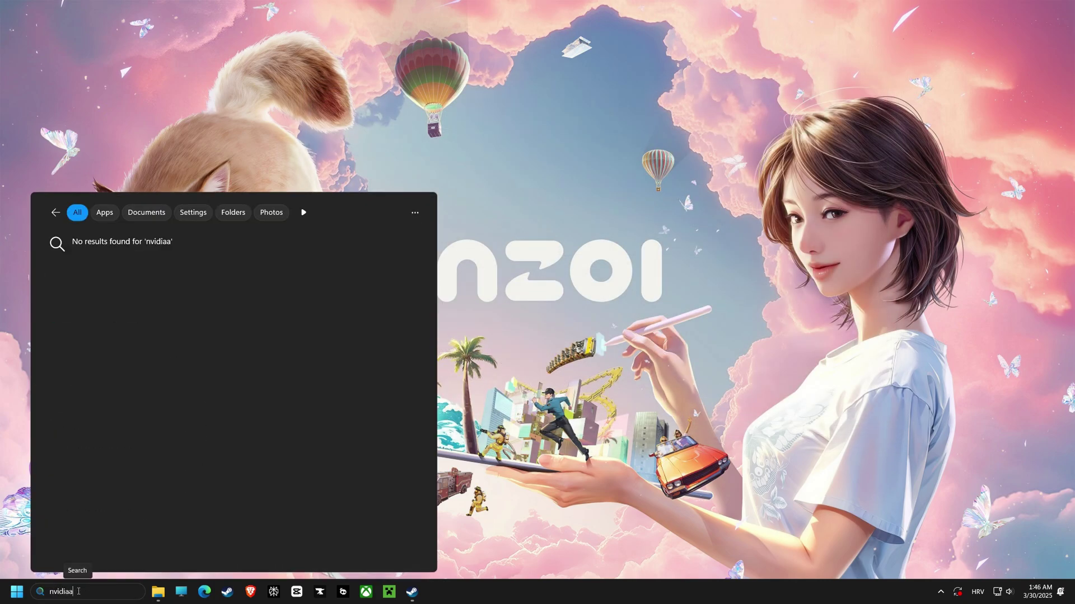
pyautogui.press('BackSpace')
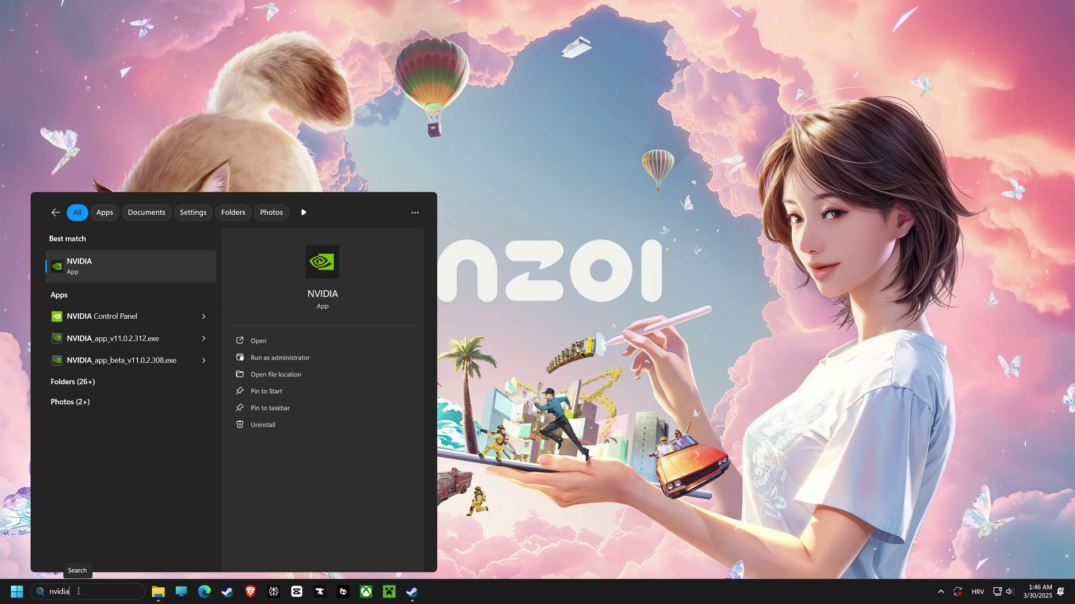
pyautogui.write('control panel')
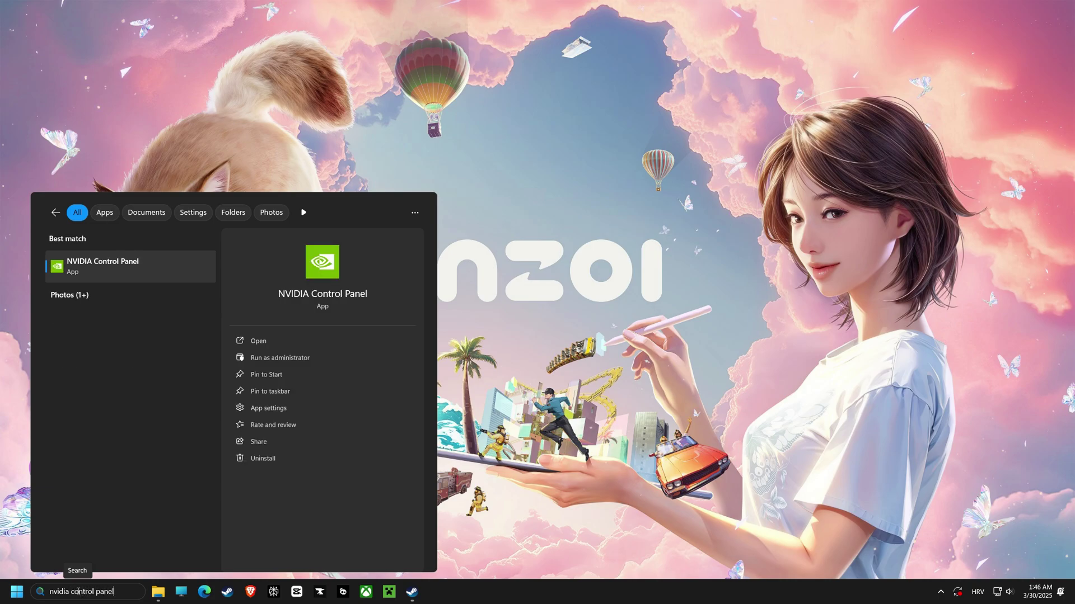
pyautogui.click(129, 267)
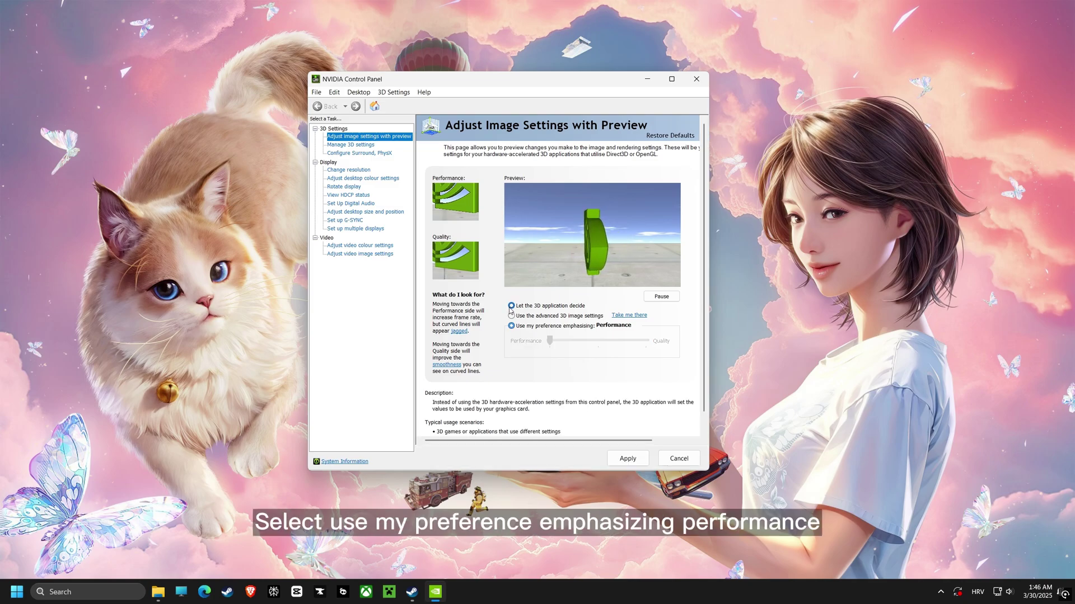
# Set the image settings to use my preference emphasising Performance, apply the change, and close the NVIDIA Control Panel.
pyautogui.click(511, 326)
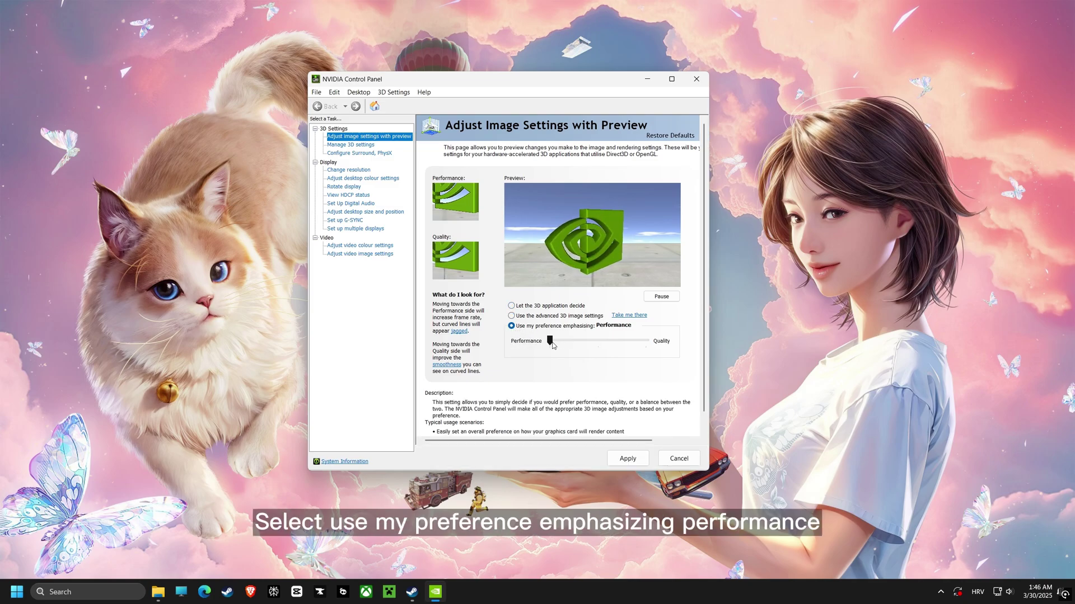
pyautogui.moveTo(553, 340)
pyautogui.mouseDown()
pyautogui.moveTo(595, 348)
pyautogui.moveTo(550, 341)
pyautogui.mouseUp()
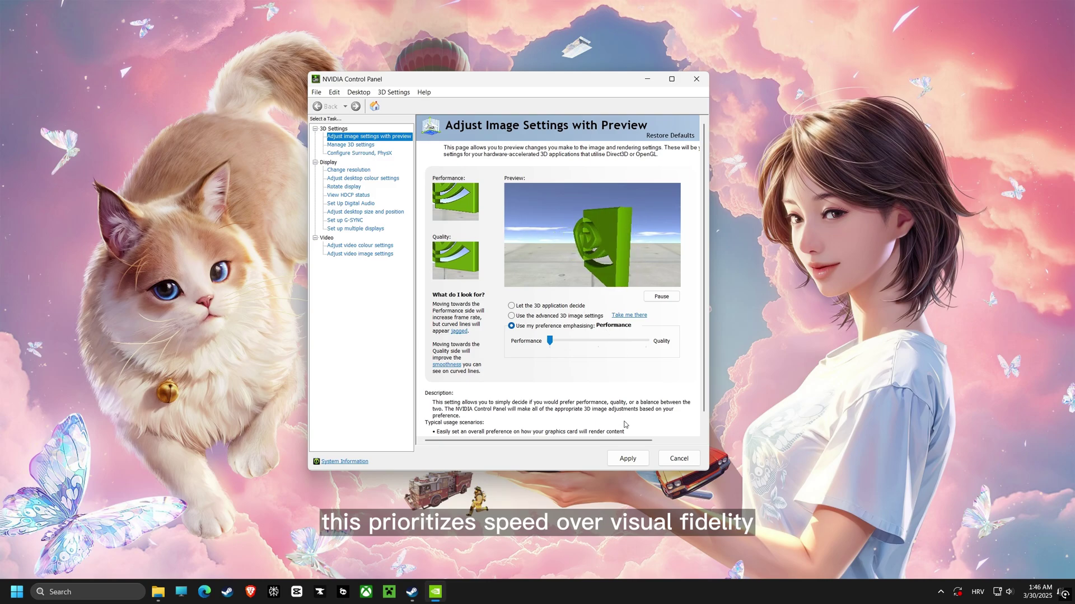
pyautogui.click(625, 459)
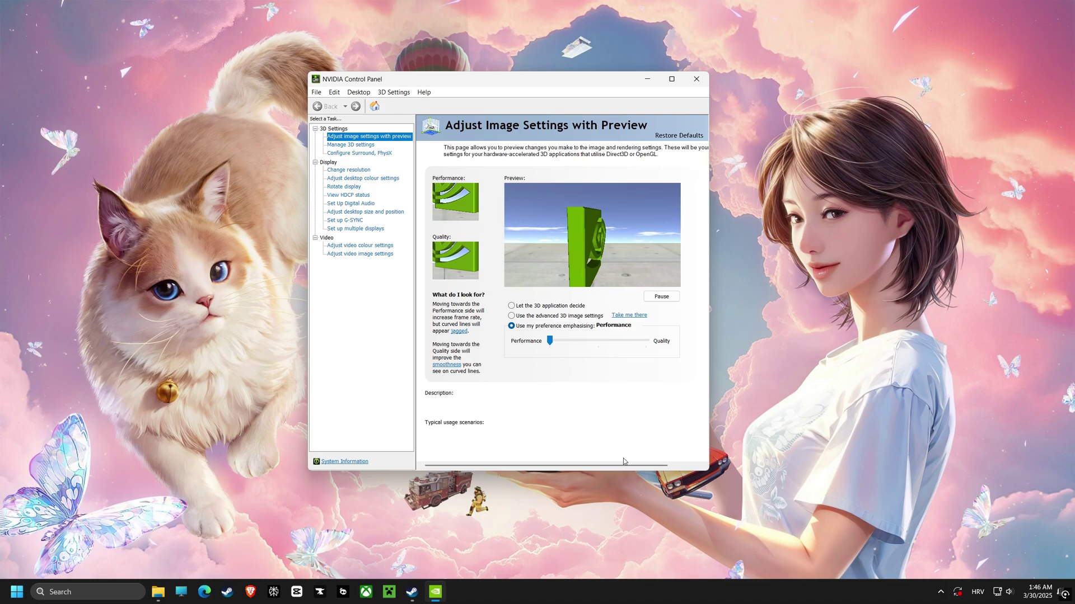
pyautogui.click(698, 84)
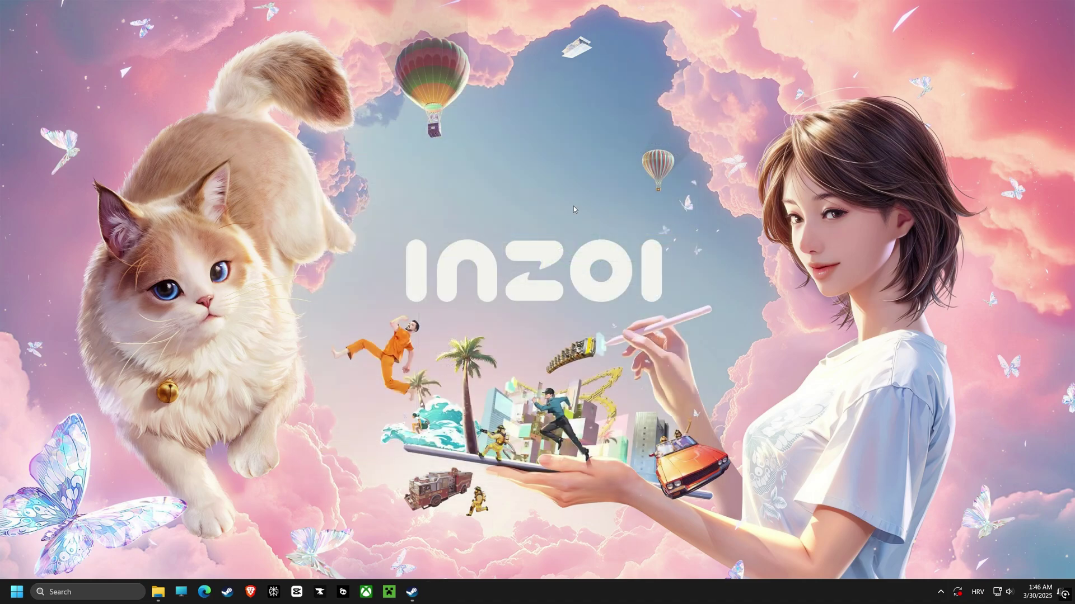
# Search Windows for "game mode settings", check that Game Mode is turned on, and close the settings.
pyautogui.click(109, 586)
pyautogui.write('game mode settings')
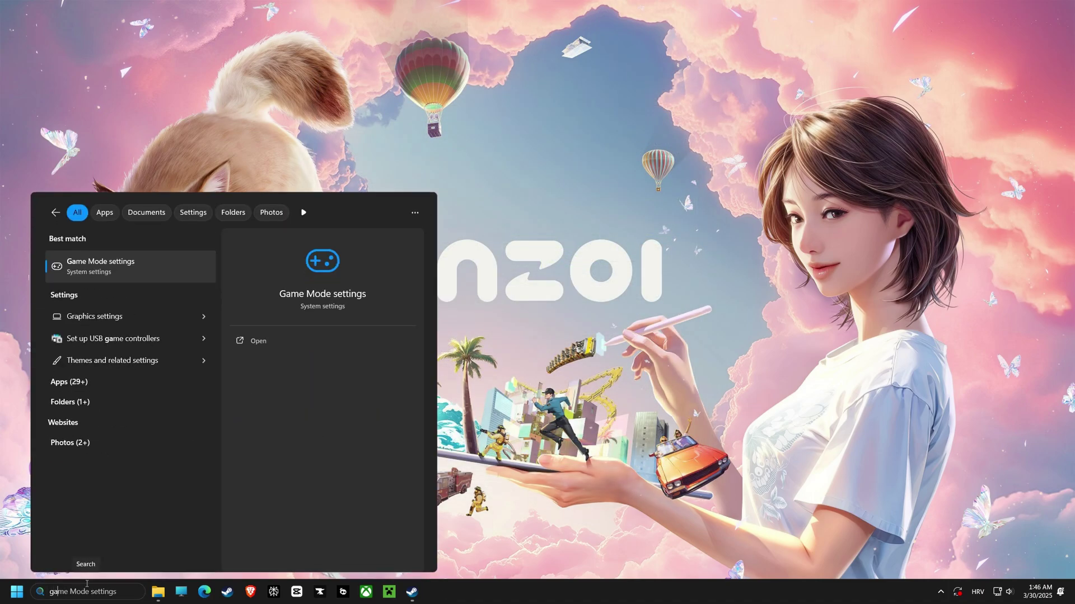
pyautogui.click(87, 583)
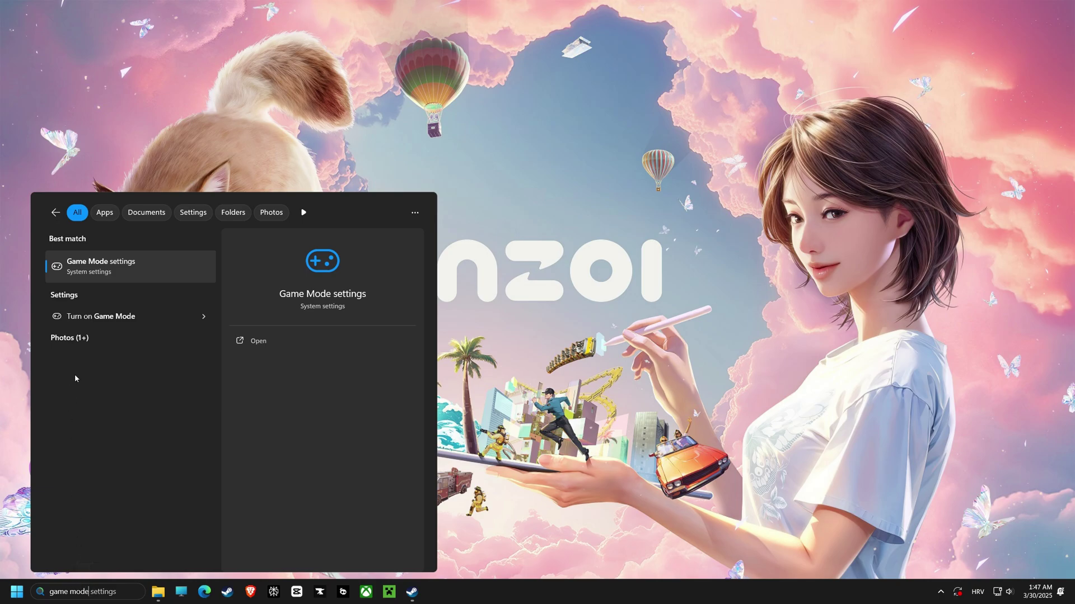
pyautogui.click(117, 266)
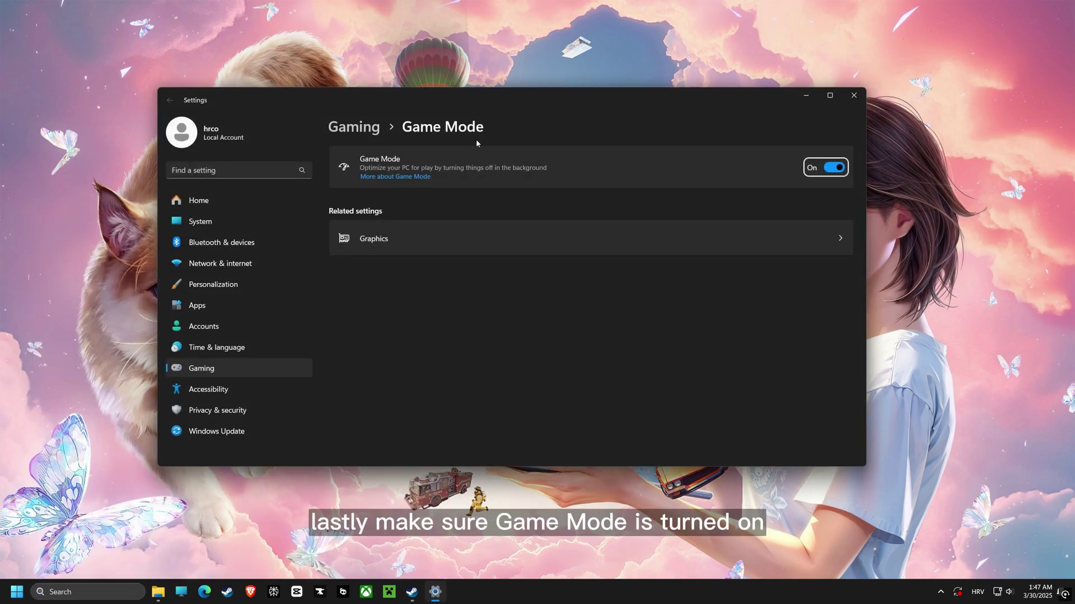
pyautogui.moveTo(548, 108); pyautogui.dragTo(571, 119)
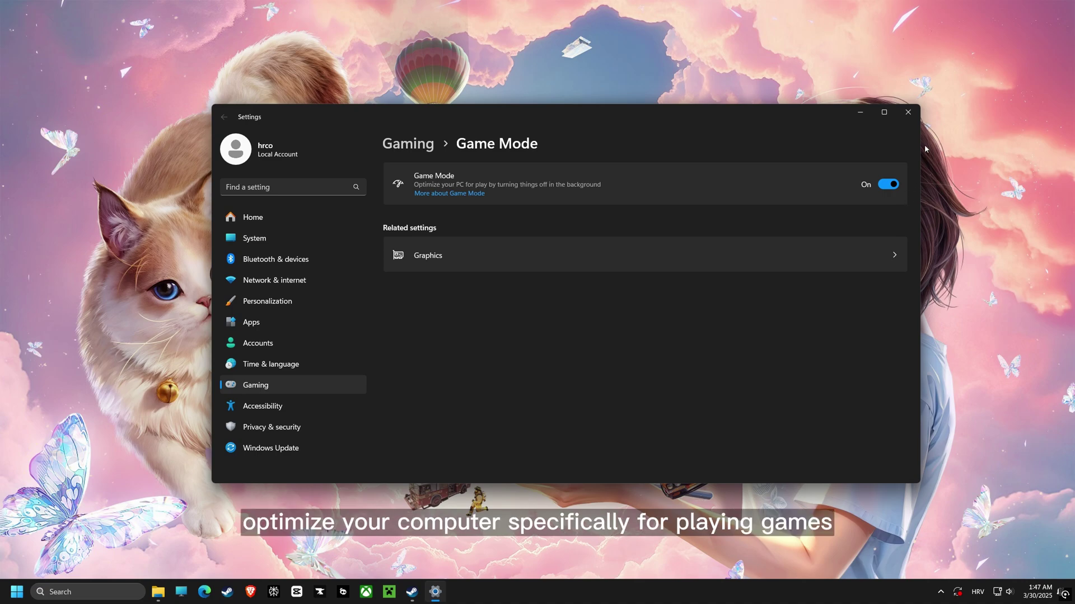
pyautogui.click(908, 112)
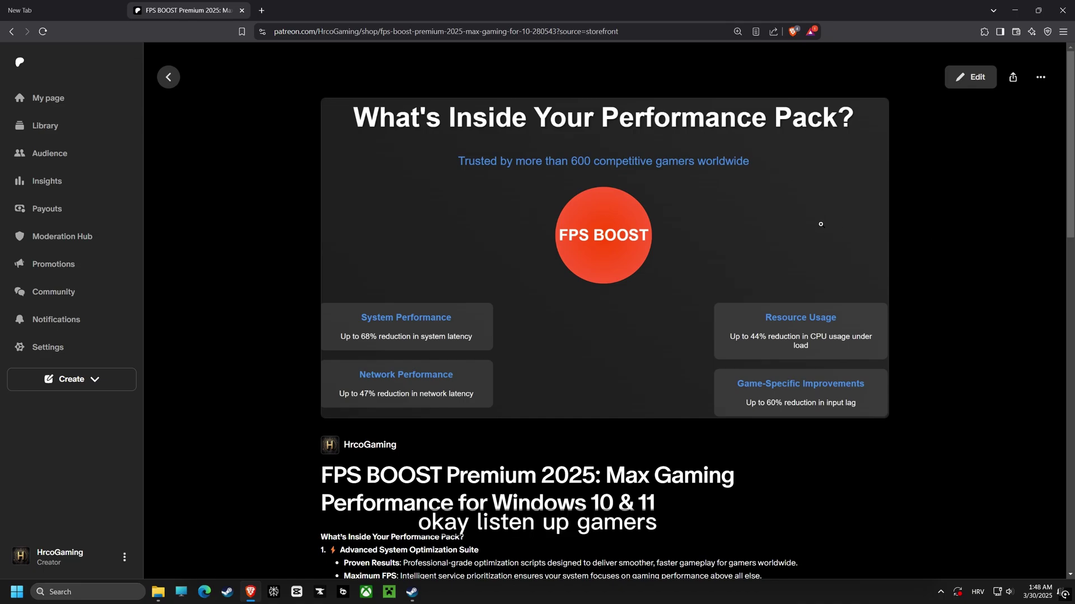
# Review the FPS BOOST Premium 2025 page in the browser and download FPS BOOST PACK PREMIUM 2025 (WINDOWS 10 & WINDOWS 11).zip from its files.
pyautogui.scroll(-4, 820, 225)
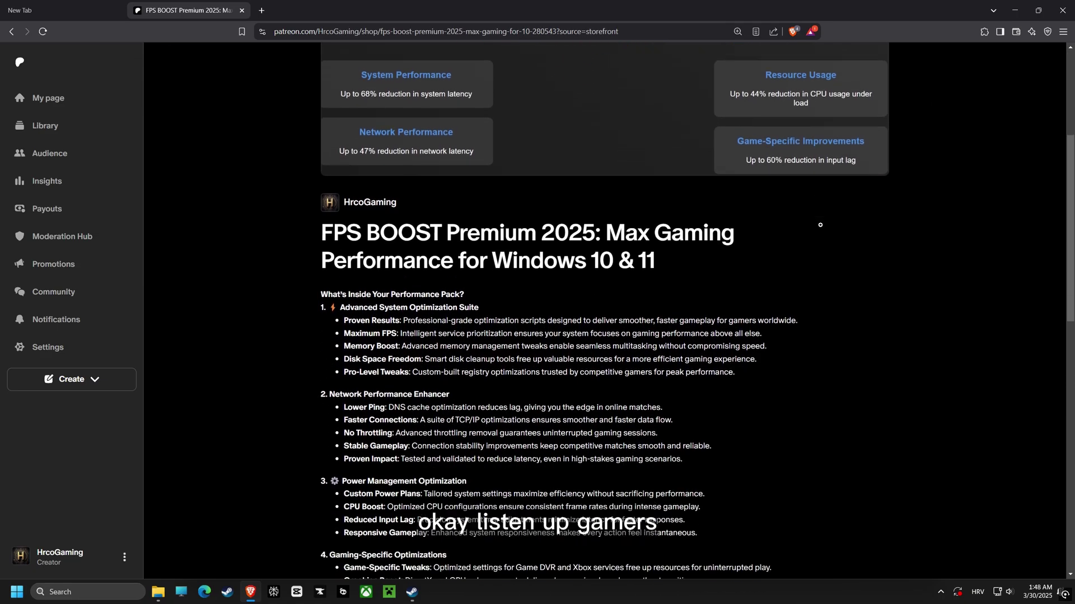
pyautogui.scroll(-12, 820, 225)
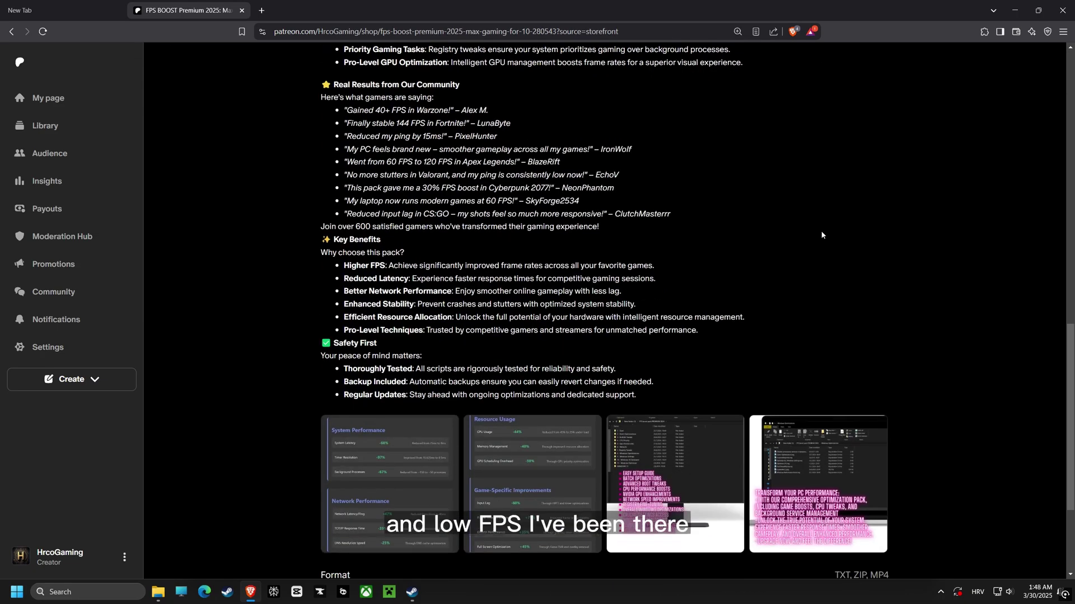
pyautogui.scroll(15, 822, 235)
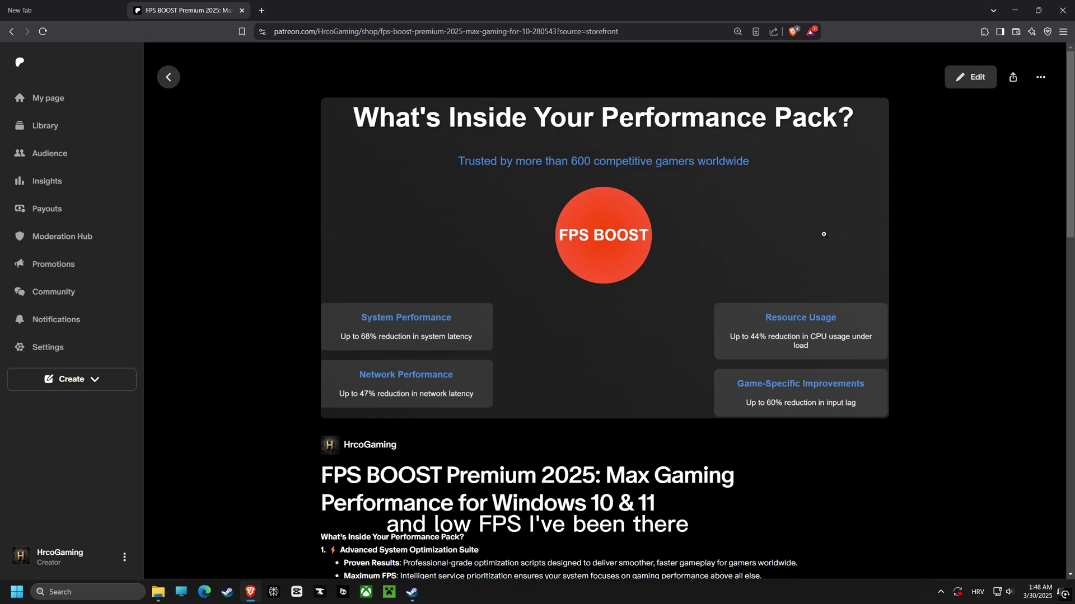
pyautogui.scroll(-2, 911, 223)
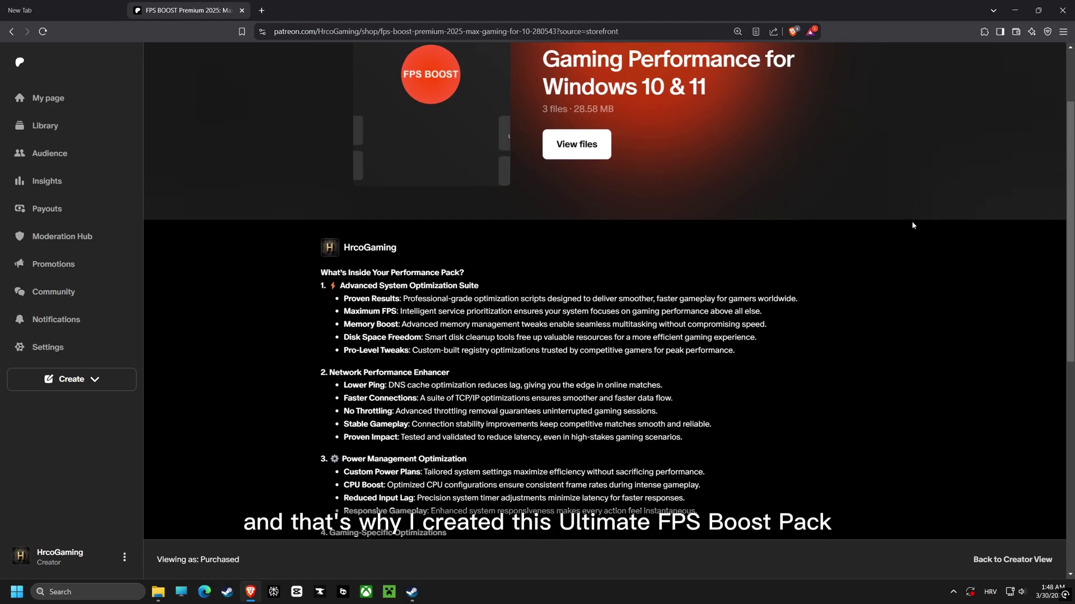
pyautogui.scroll(2, 911, 223)
pyautogui.click(595, 258)
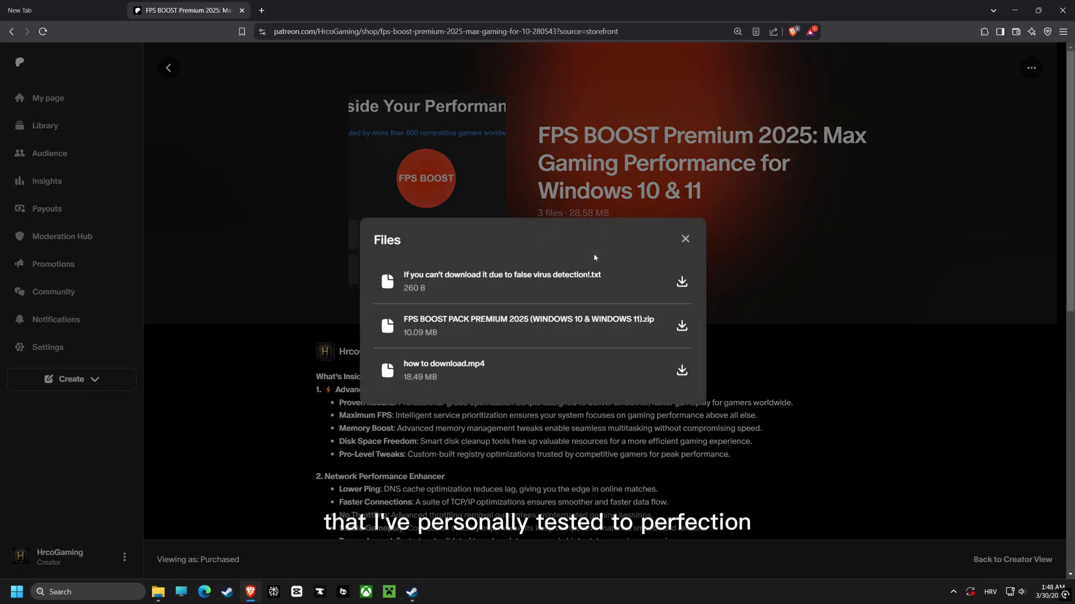
pyautogui.click(681, 326)
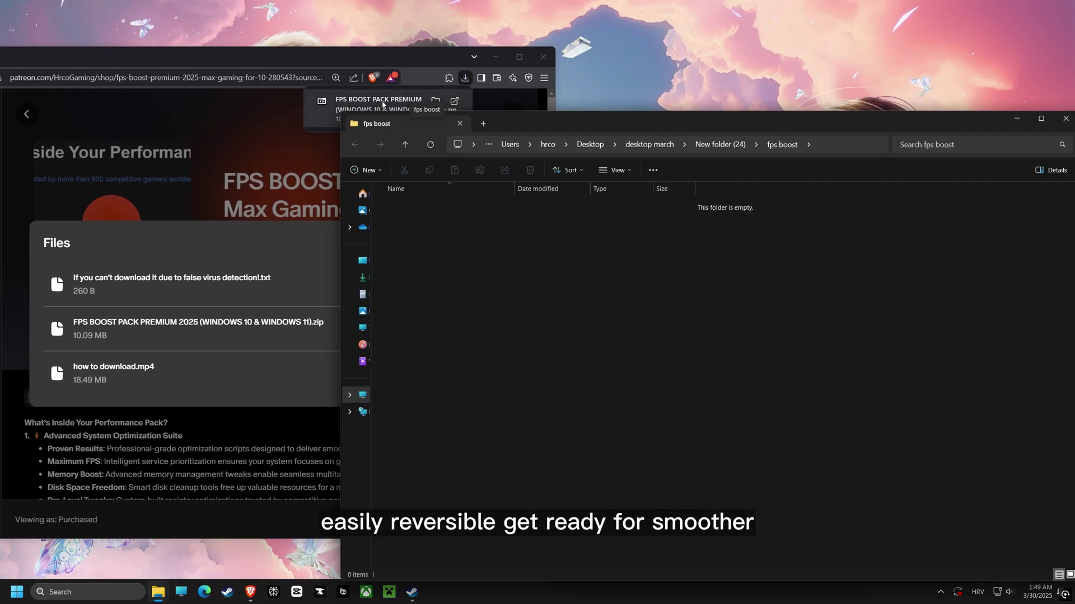
# Place the downloaded zip in the fps boost folder, close the browser, and move the folder window higher on the desktop.
pyautogui.moveTo(386, 108); pyautogui.dragTo(627, 263)
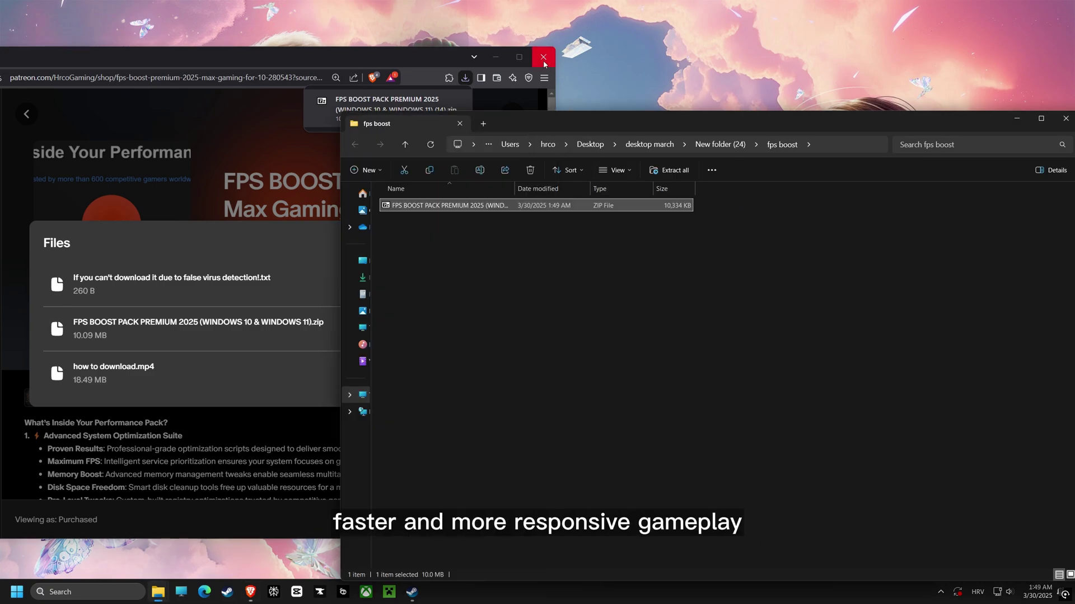
pyautogui.click(544, 63)
pyautogui.moveTo(585, 119); pyautogui.dragTo(559, 61)
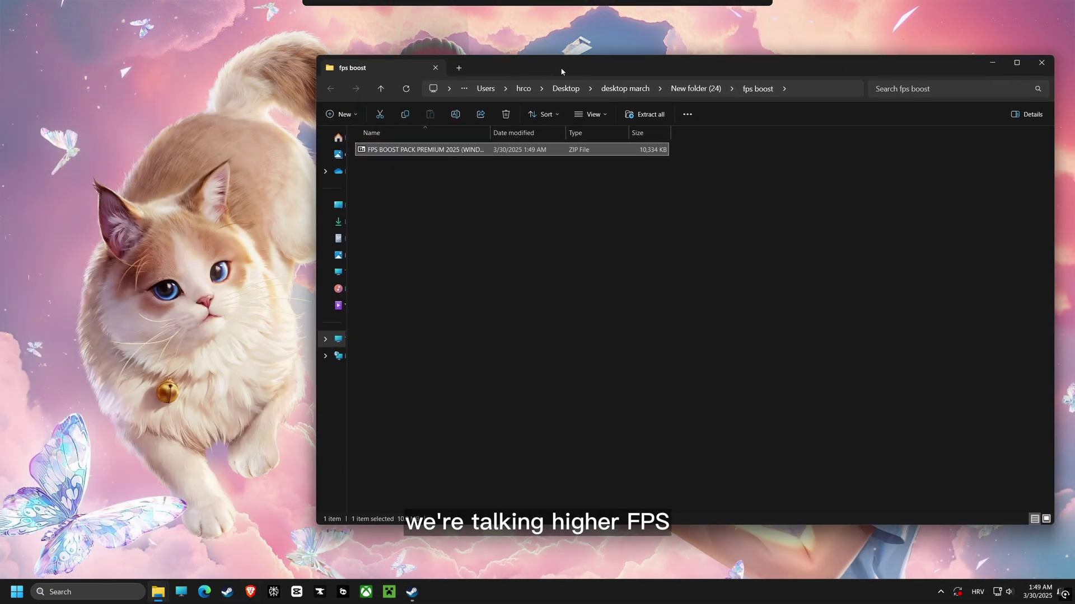
# Open the FPS BOOST PACK zip and extract its folder into the fps boost folder.
pyautogui.doubleClick(424, 147)
pyautogui.moveTo(705, 211); pyautogui.dragTo(782, 211)
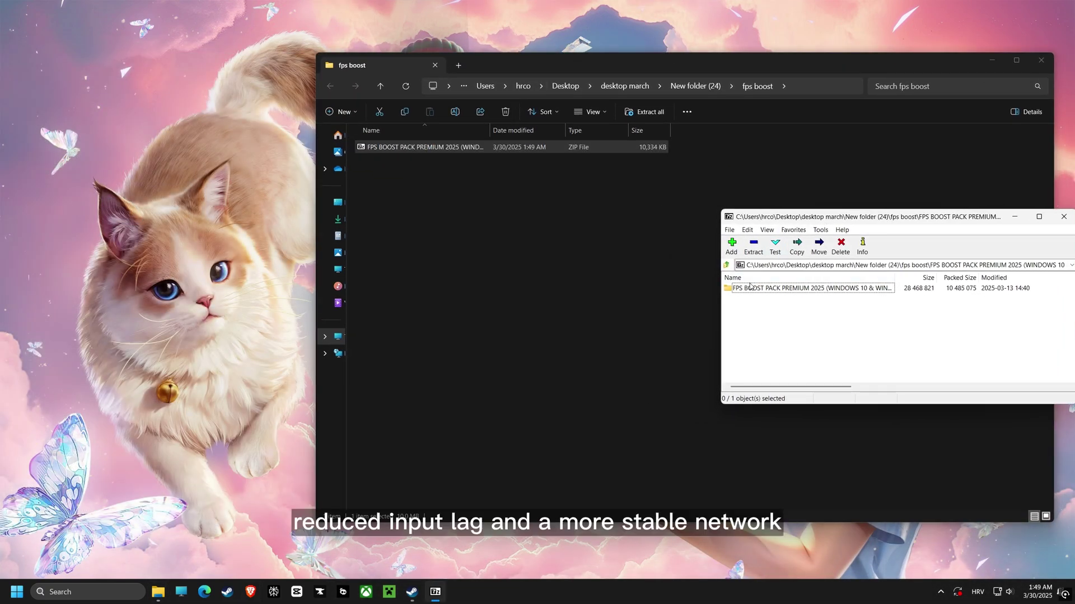
pyautogui.moveTo(458, 230); pyautogui.dragTo(458, 226)
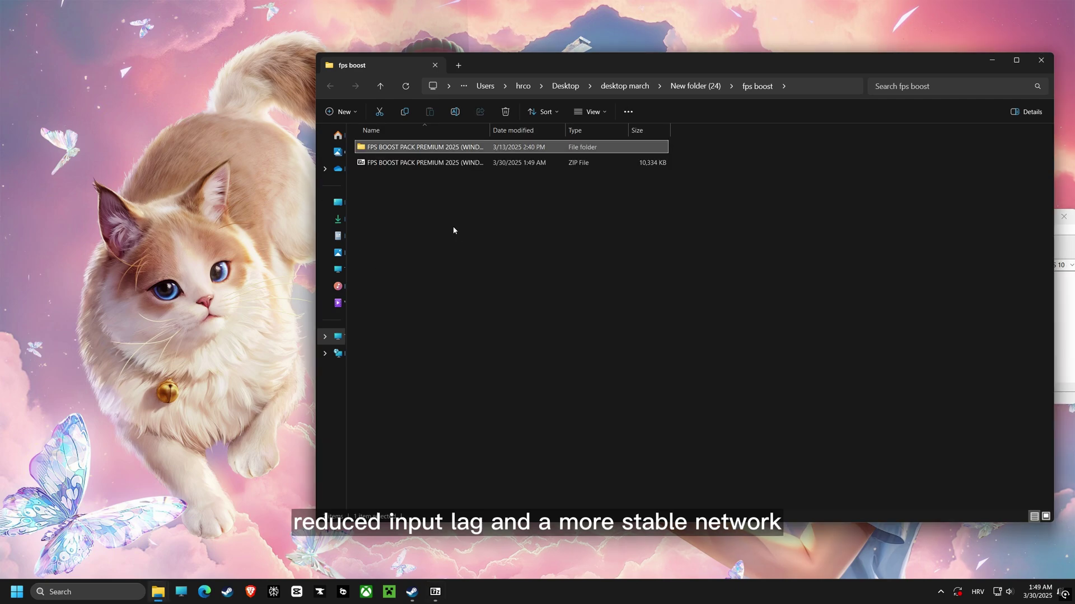
# Launch the !MAKE A Restore Point shortcut from the extracted pack's WINDOWS 11 "1 - Start" folder and move its dialog over the folder window.
pyautogui.doubleClick(394, 147)
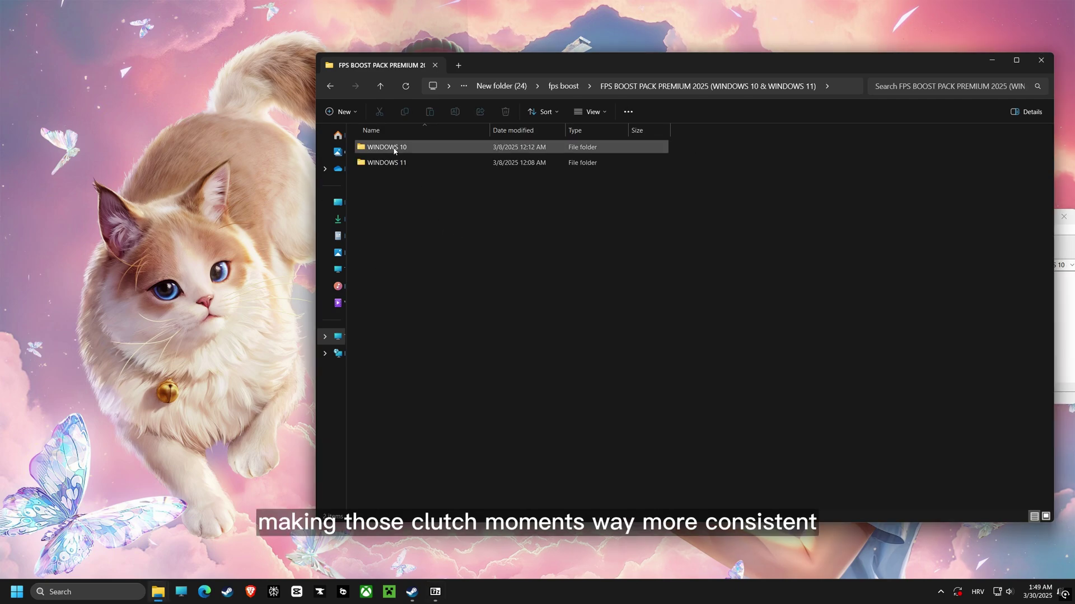
pyautogui.doubleClick(386, 163)
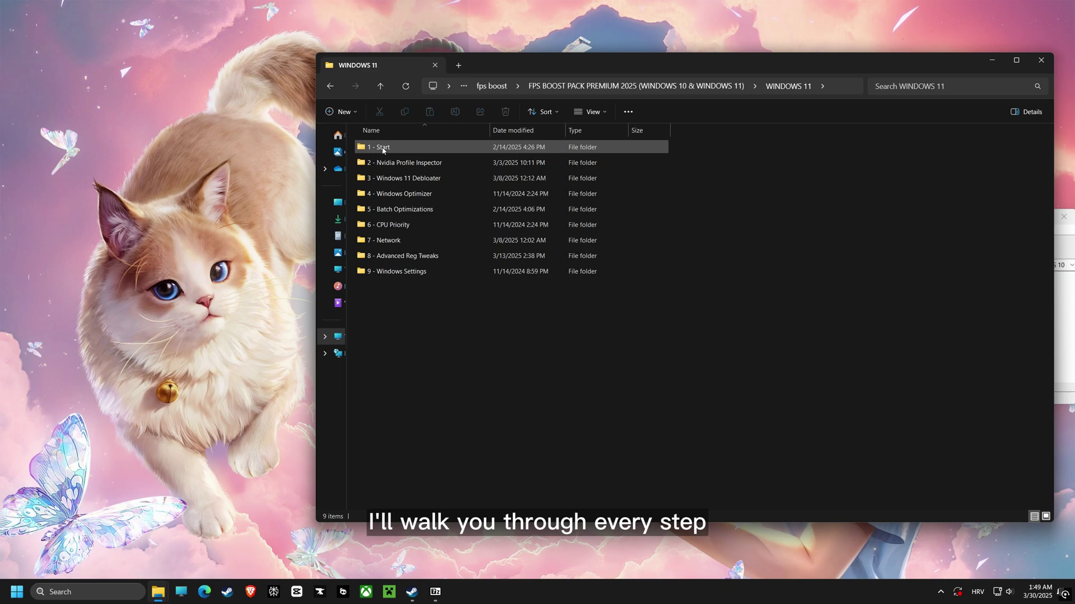
pyautogui.doubleClick(383, 148)
pyautogui.doubleClick(384, 148)
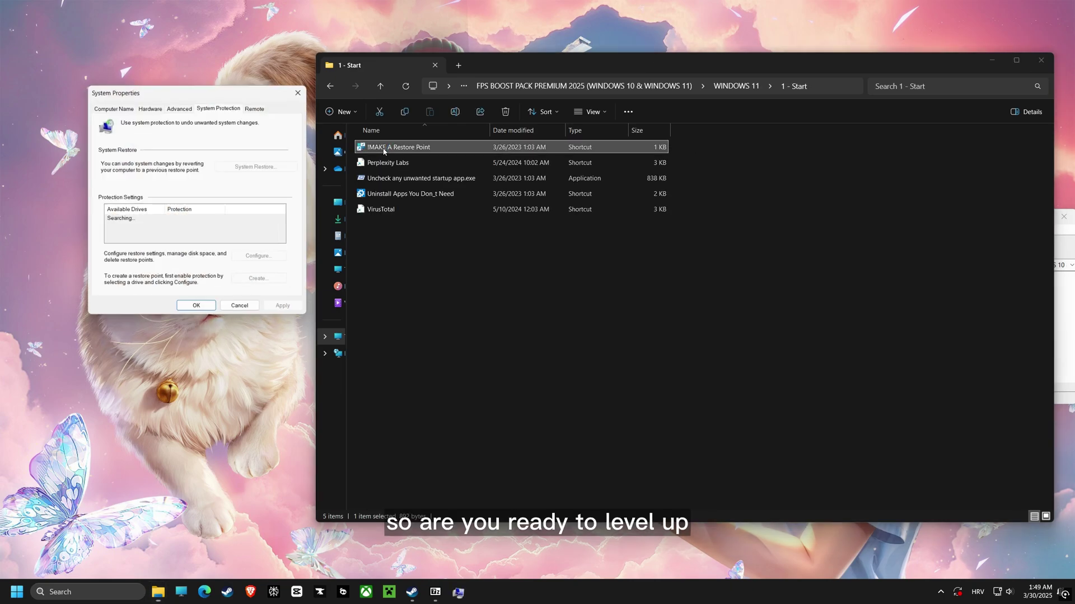
pyautogui.moveTo(228, 93); pyautogui.dragTo(598, 120)
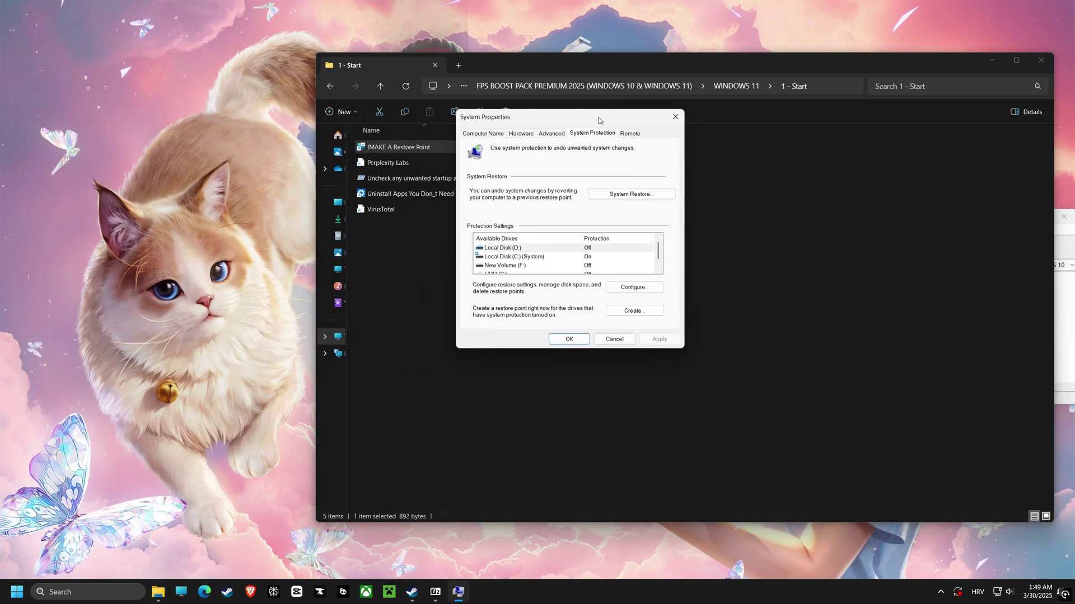
# Create a restore point for Local Disk (C:) with the description "before optimisation".
pyautogui.click(532, 256)
pyautogui.click(628, 310)
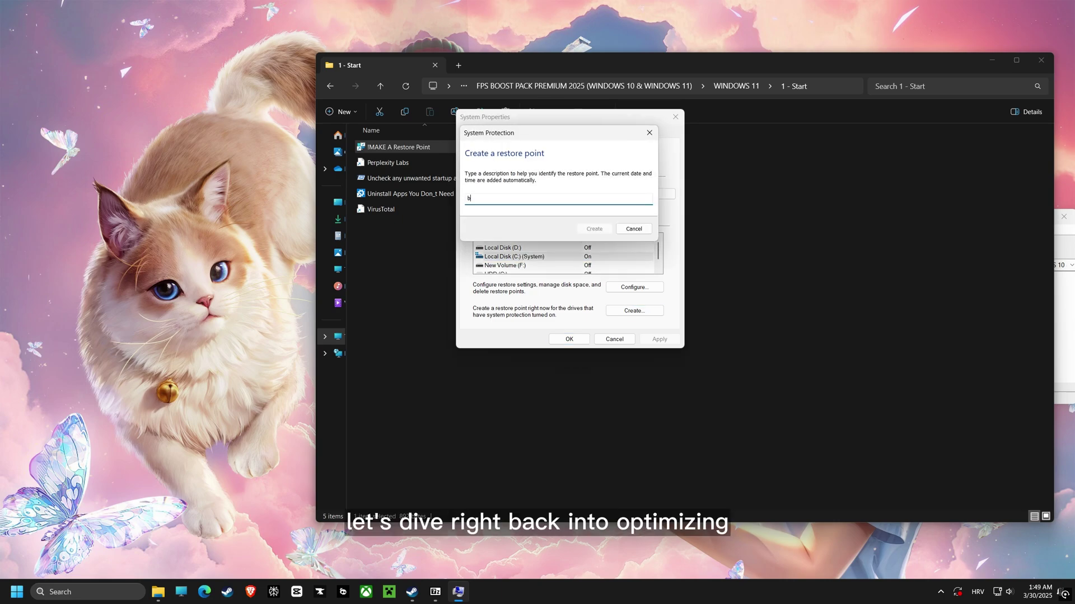
pyautogui.write('before op')
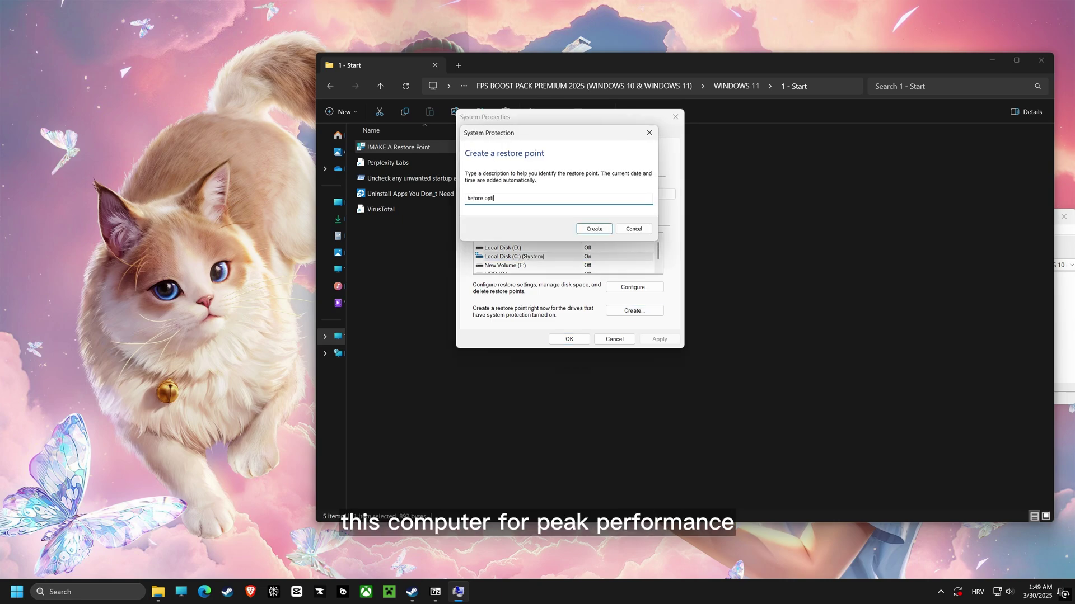
pyautogui.write('timisation')
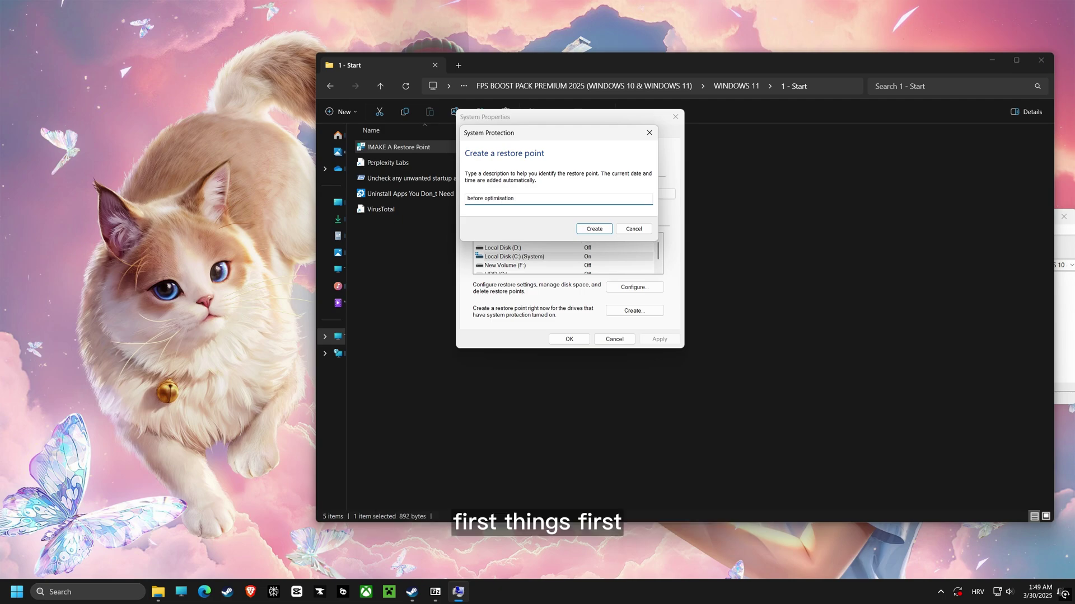
pyautogui.click(598, 230)
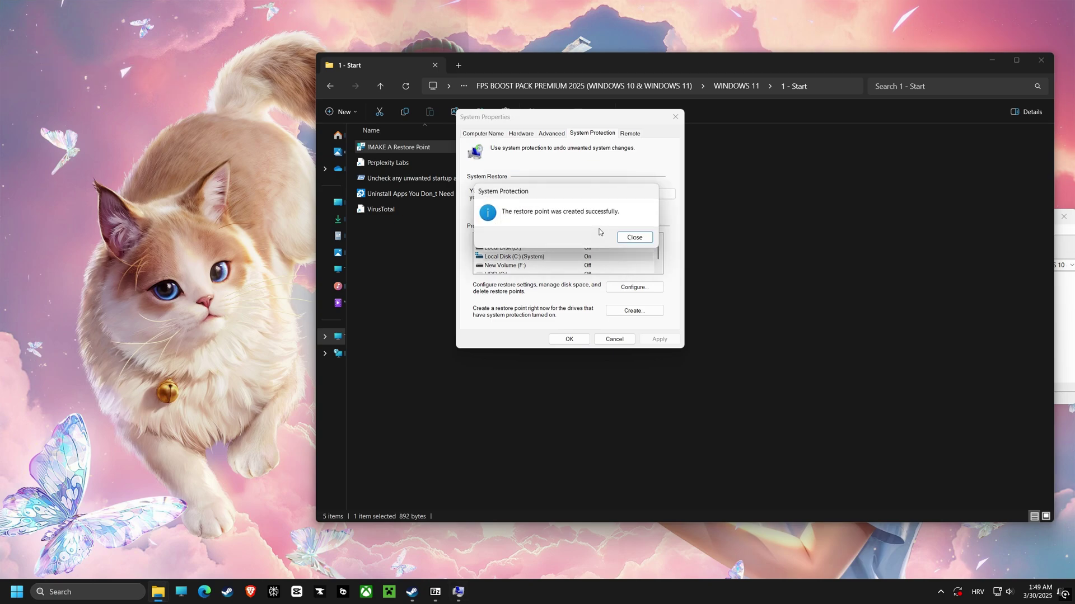
pyautogui.click(634, 237)
# Open System Restore to check the recommended restore option, cancel it, and close System Properties.
pyautogui.click(610, 196)
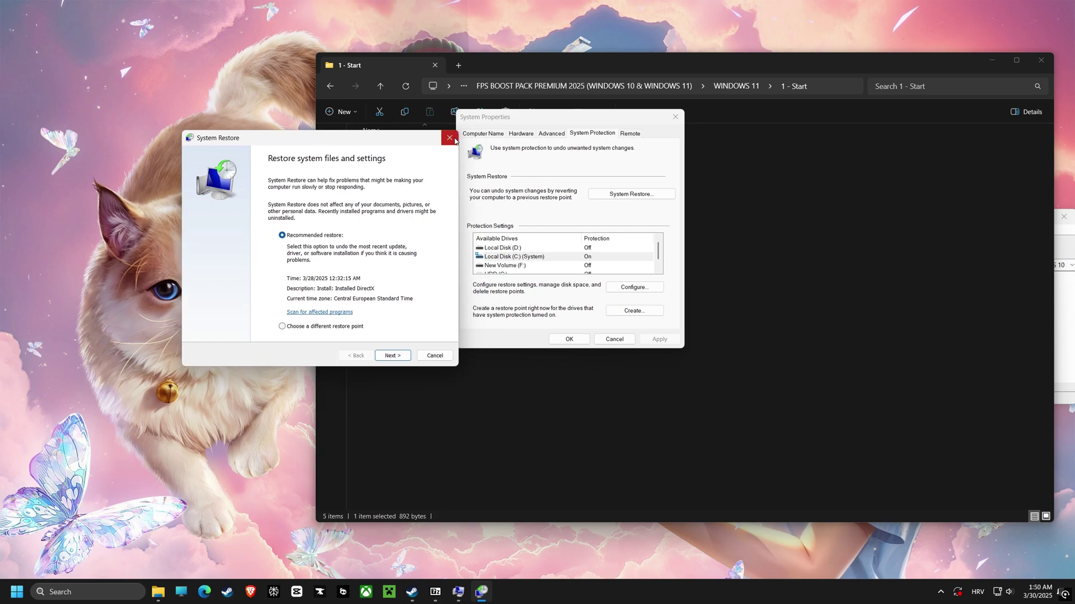
pyautogui.click(452, 139)
pyautogui.click(569, 338)
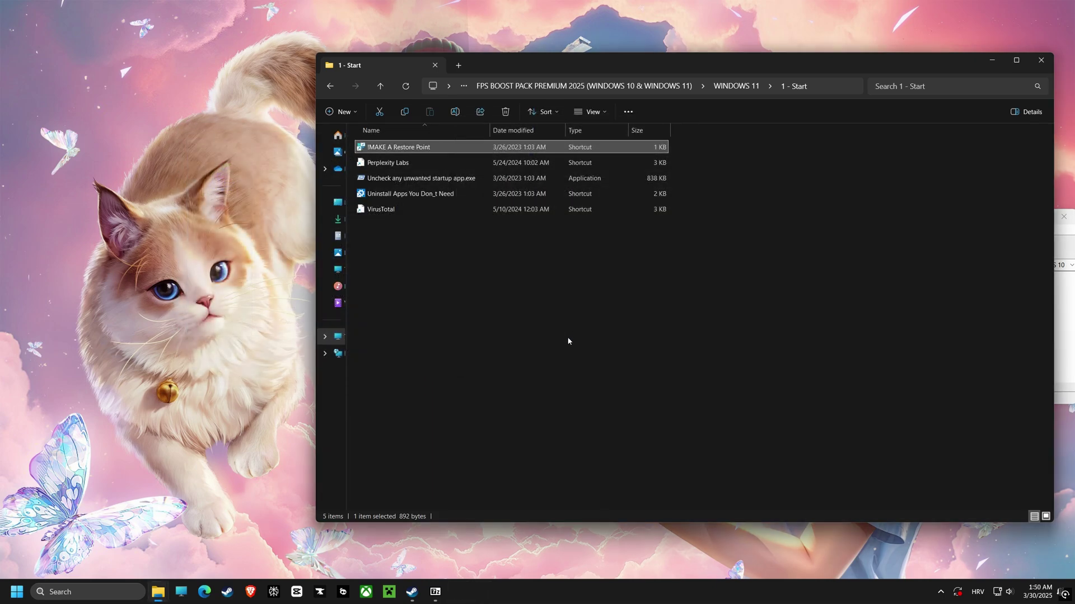
# Run Uncheck any unwanted startup app.exe, review the startup entries in Autoruns, and close it.
pyautogui.doubleClick(398, 178)
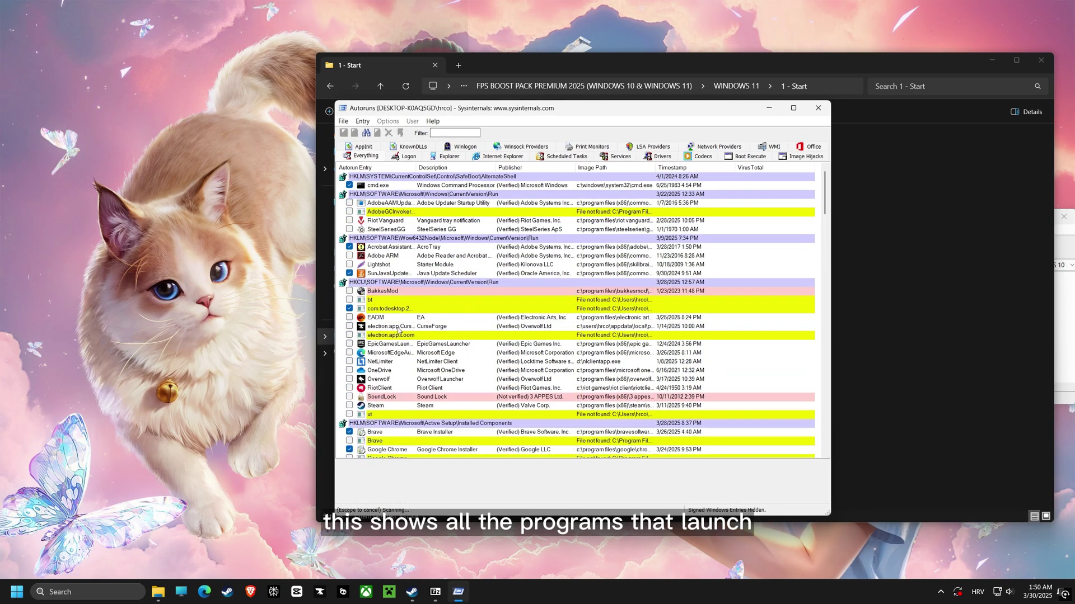
pyautogui.scroll(-1, 372, 319)
pyautogui.scroll(-1, 373, 319)
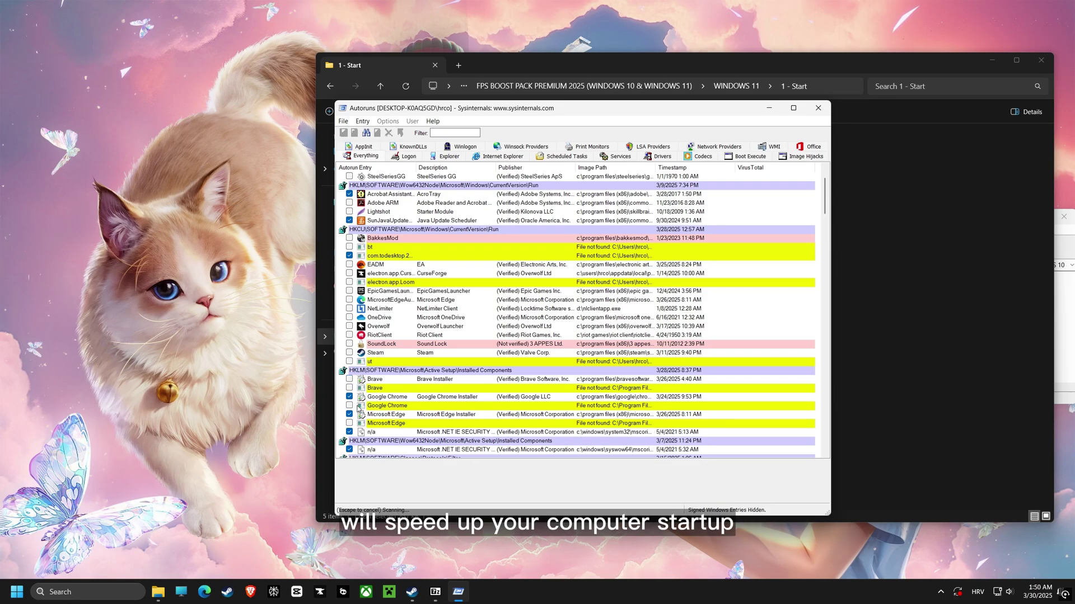
pyautogui.moveTo(825, 199); pyautogui.dragTo(811, 173)
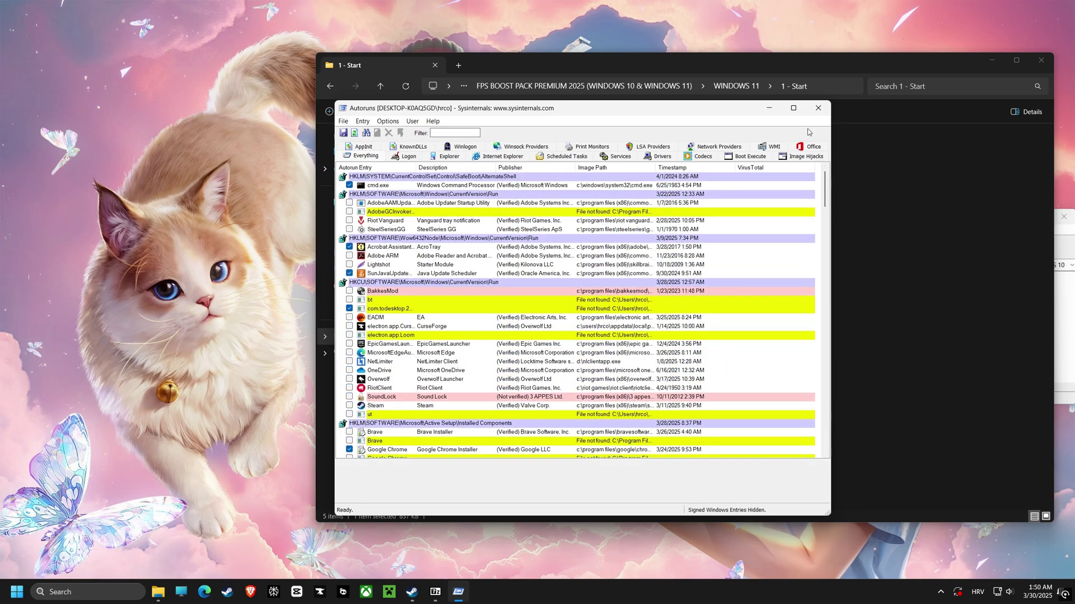
pyautogui.click(816, 109)
# Open the Uninstall Apps You Don_t Need shortcut, examine the installed apps and the removal options for ChatLLM Teams, and close Settings.
pyautogui.doubleClick(422, 194)
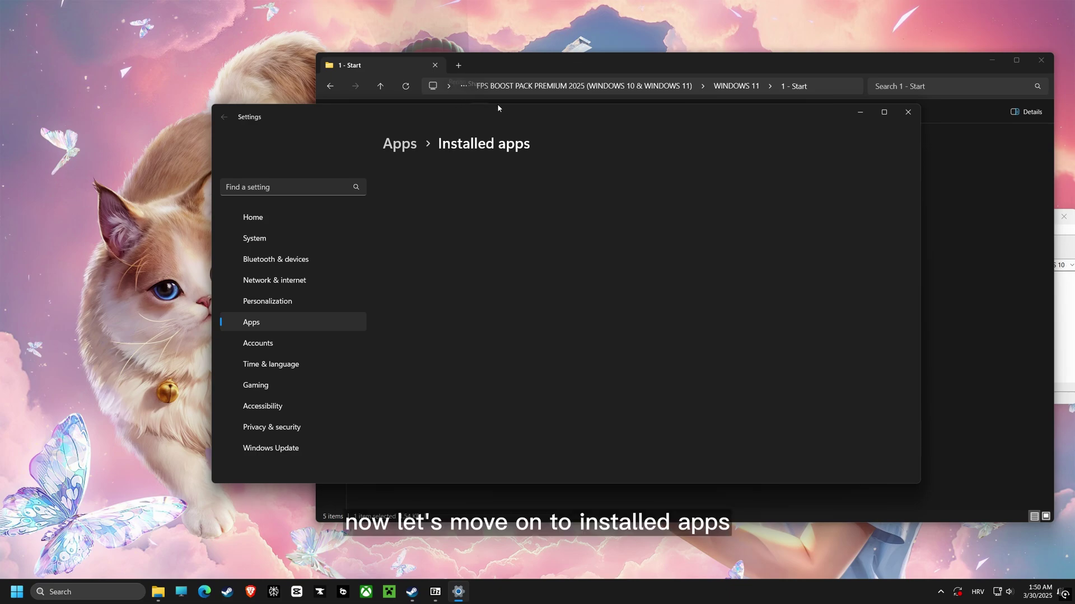
pyautogui.moveTo(536, 108); pyautogui.dragTo(516, 104)
pyautogui.scroll(-1, 467, 291)
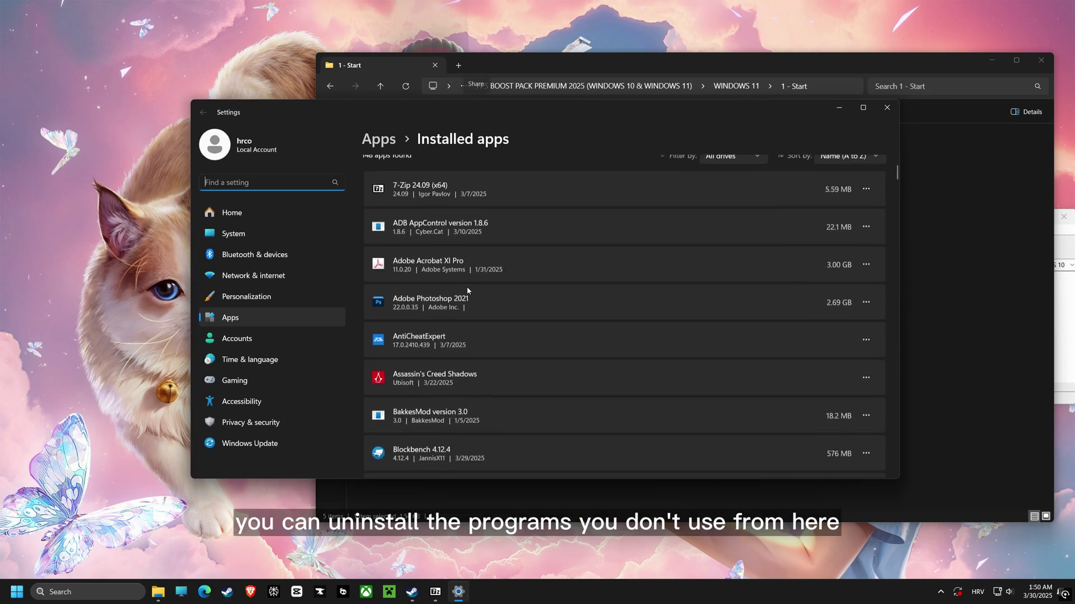
pyautogui.scroll(-3, 481, 293)
pyautogui.scroll(-2, 769, 334)
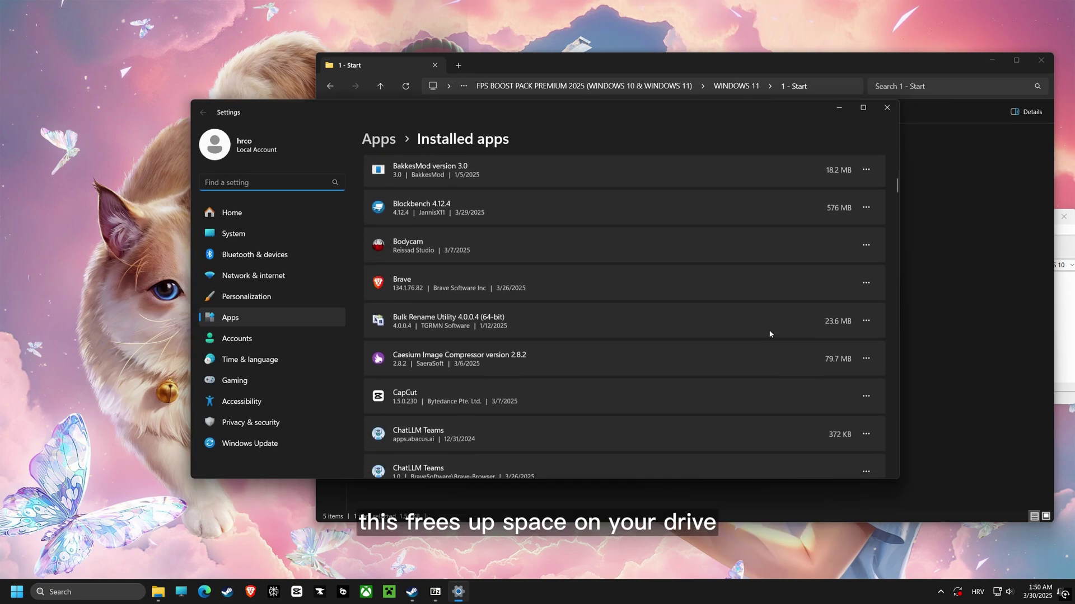
pyautogui.scroll(-1, 770, 330)
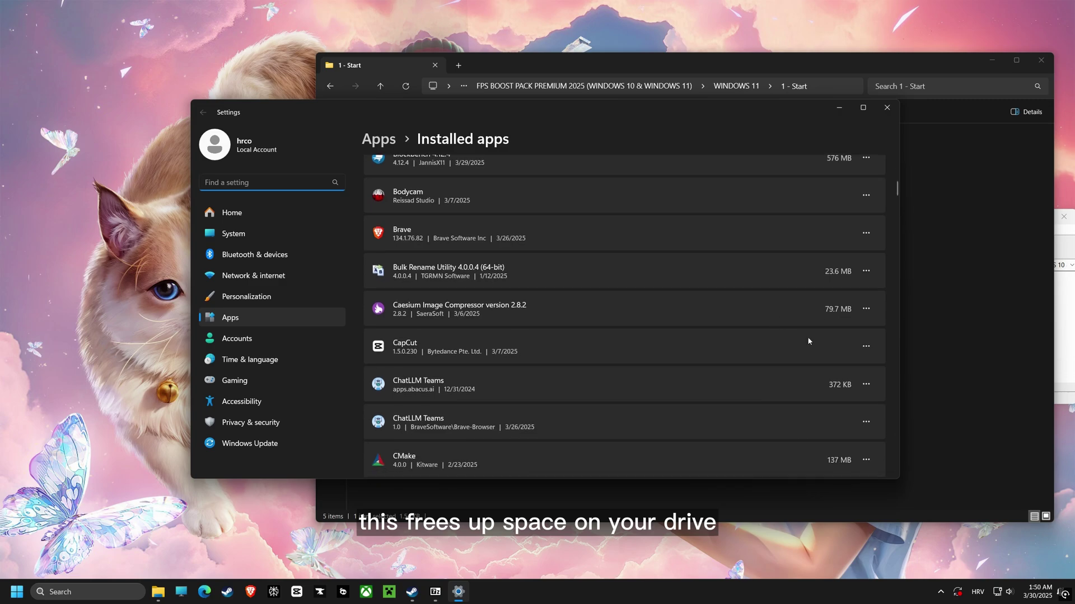
pyautogui.click(867, 384)
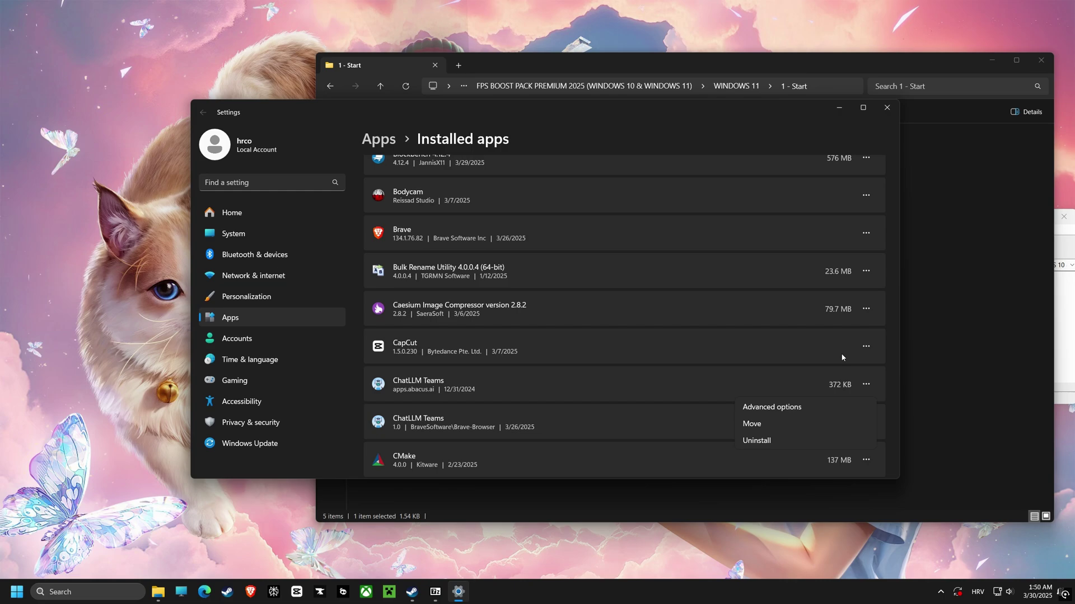
pyautogui.click(889, 112)
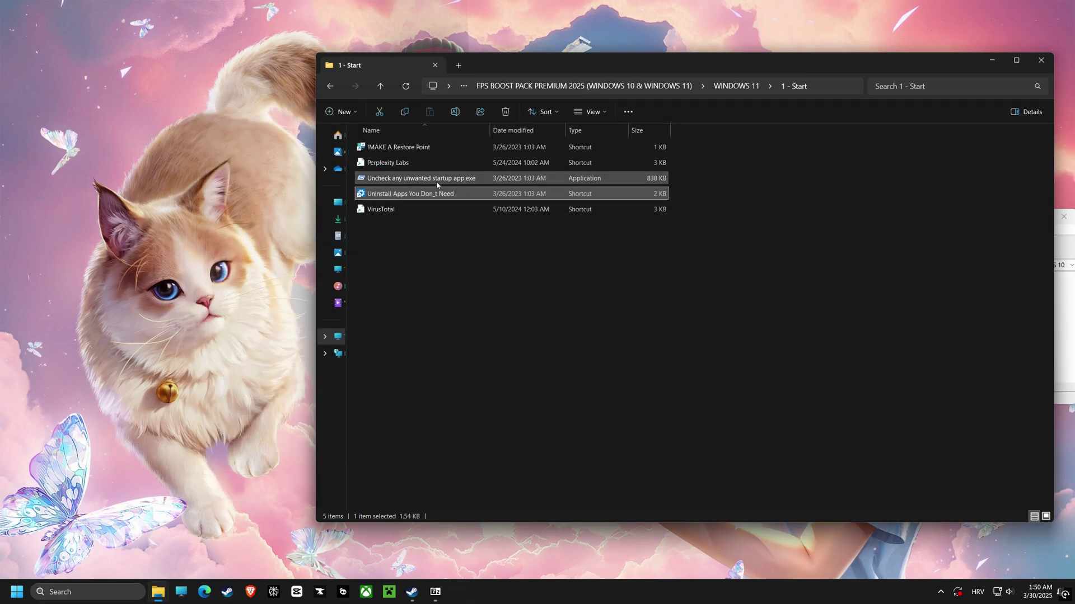
# Open the Perplexity Labs shortcut, close the duplicate tab, choose the sonar model, and minimize the browser.
pyautogui.doubleClick(388, 163)
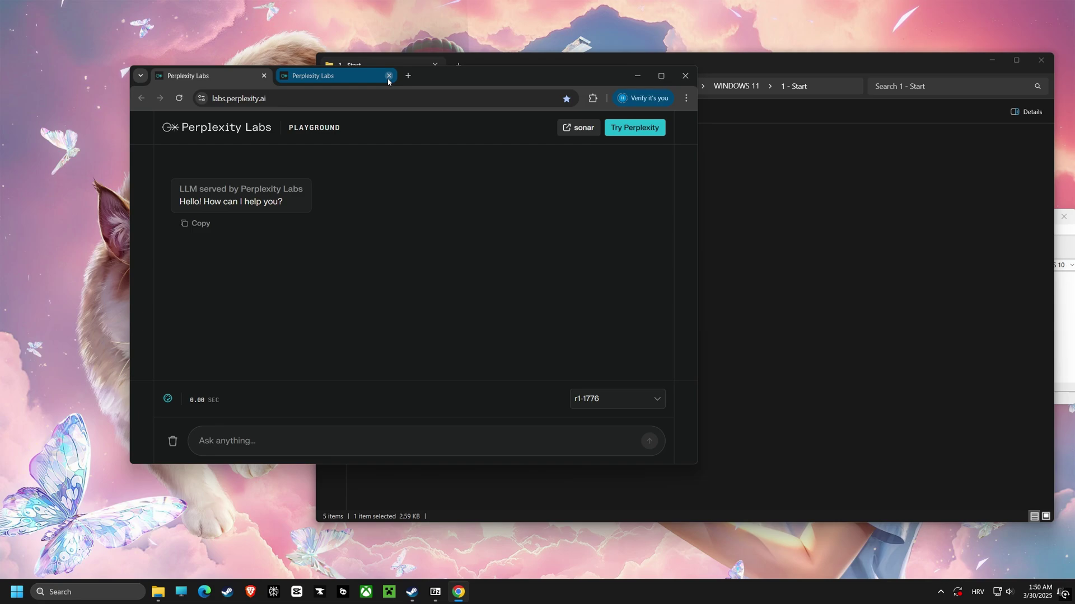
pyautogui.click(388, 78)
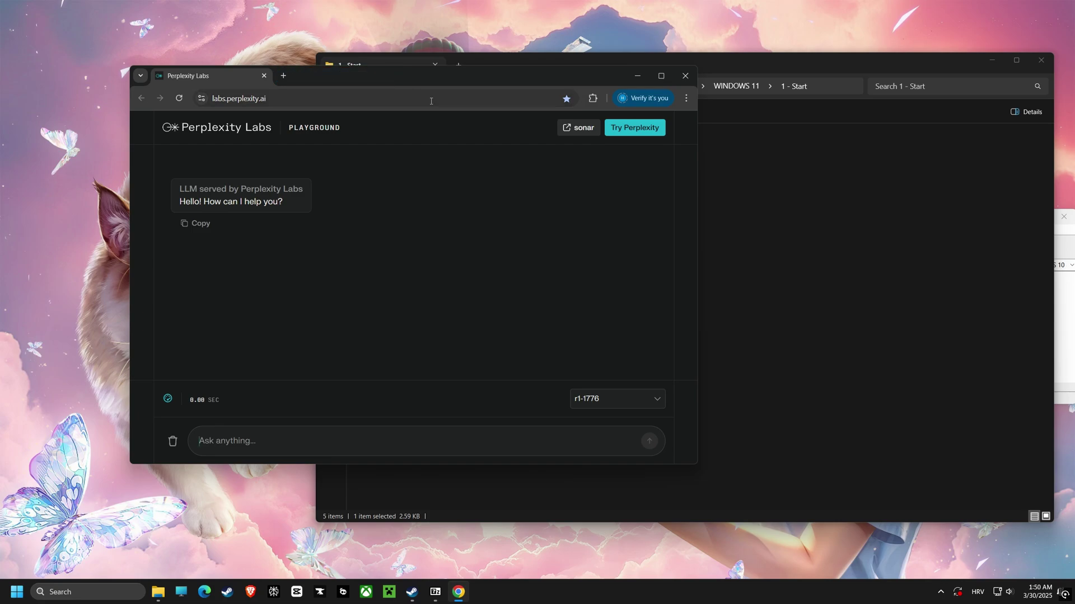
pyautogui.click(597, 397)
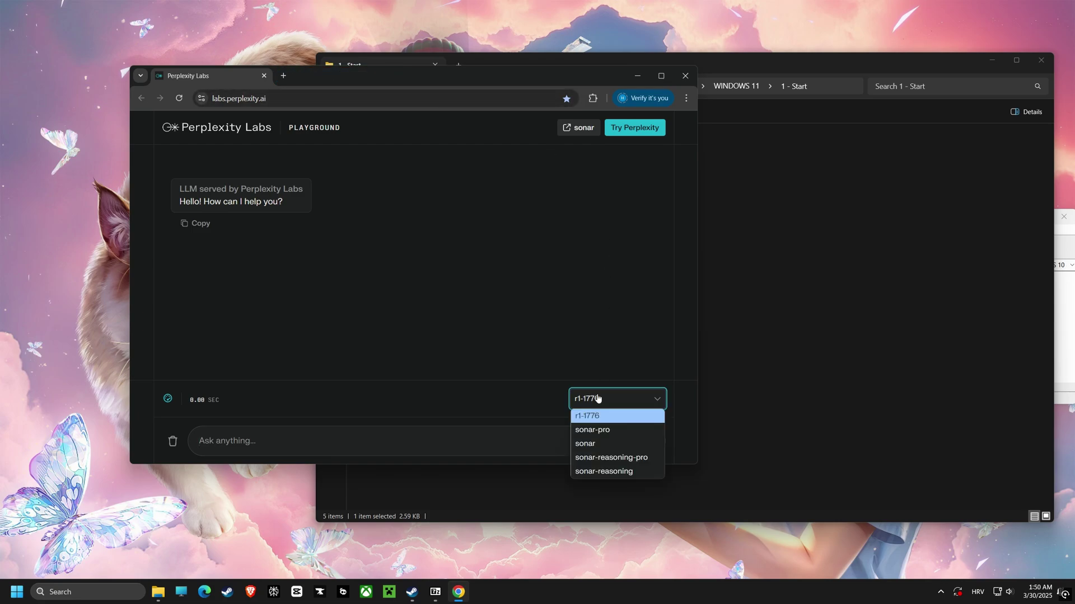
pyautogui.click(586, 445)
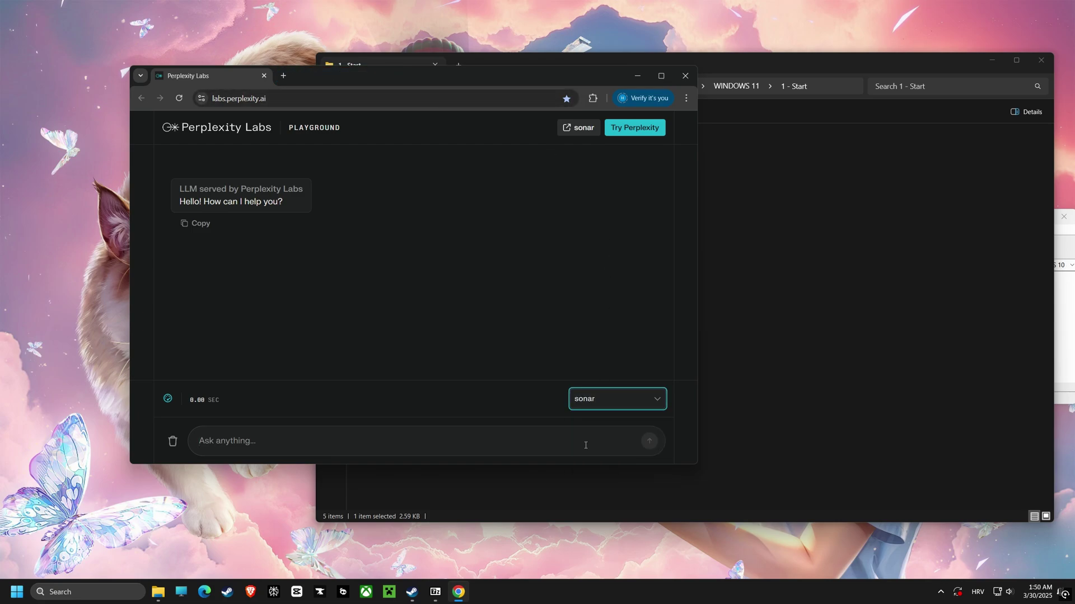
pyautogui.click(637, 75)
# Launch nvidiaProfileInspector.exe from the WINDOWS 11 "2 - Nvidia Profile Inspector" folder and move its window clear of the file list.
pyautogui.click(325, 87)
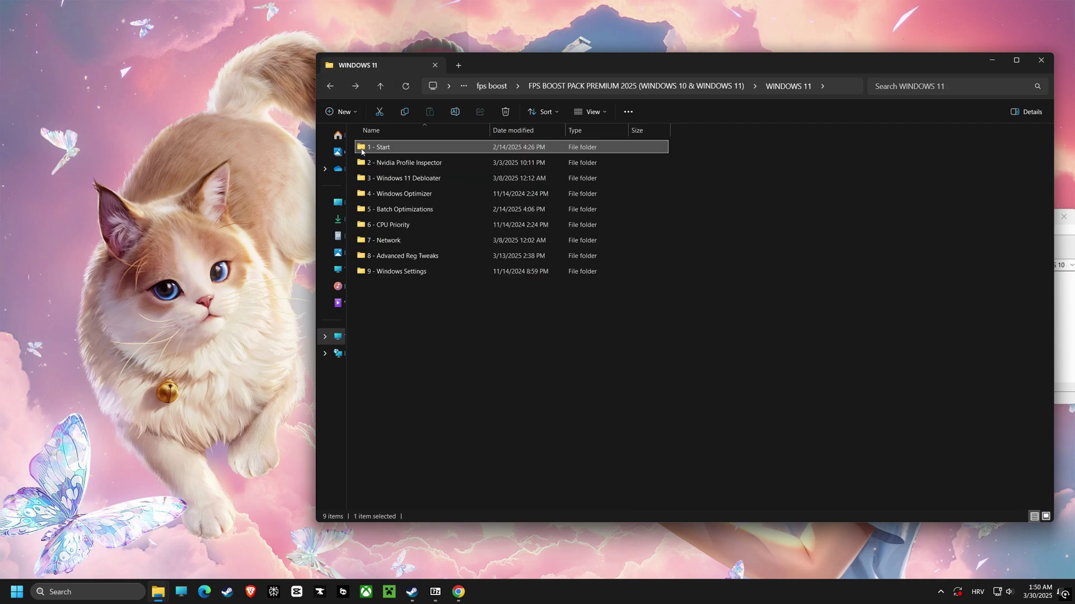
pyautogui.doubleClick(390, 168)
pyautogui.click(388, 168)
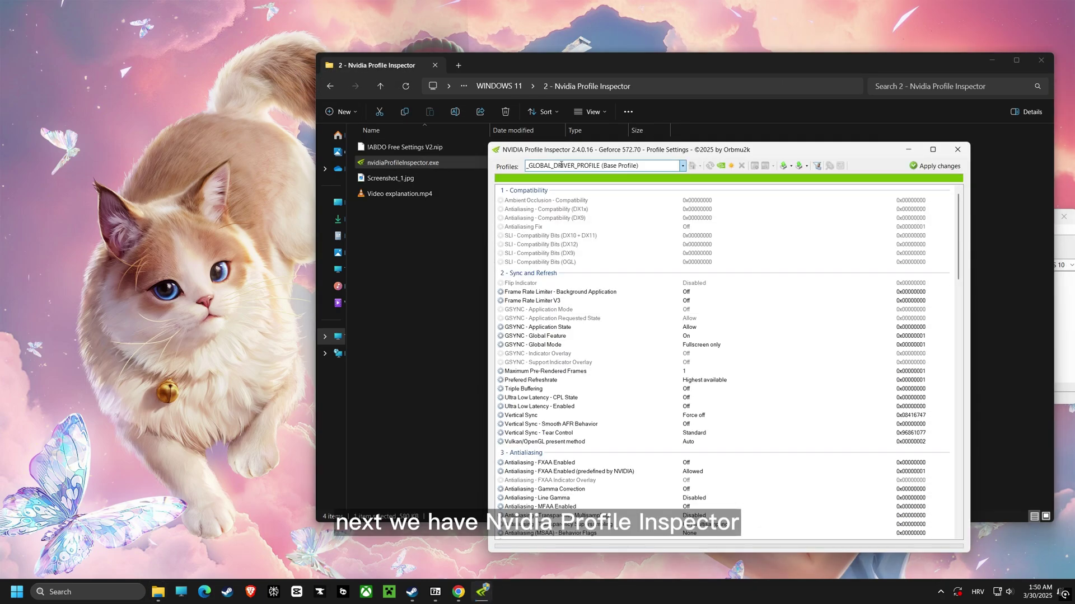
pyautogui.moveTo(775, 151); pyautogui.dragTo(788, 206)
# Import IABDO Free Settings V2.nip into NVIDIA Profile Inspector, apply the changes, and close the program.
pyautogui.moveTo(404, 148); pyautogui.dragTo(671, 295)
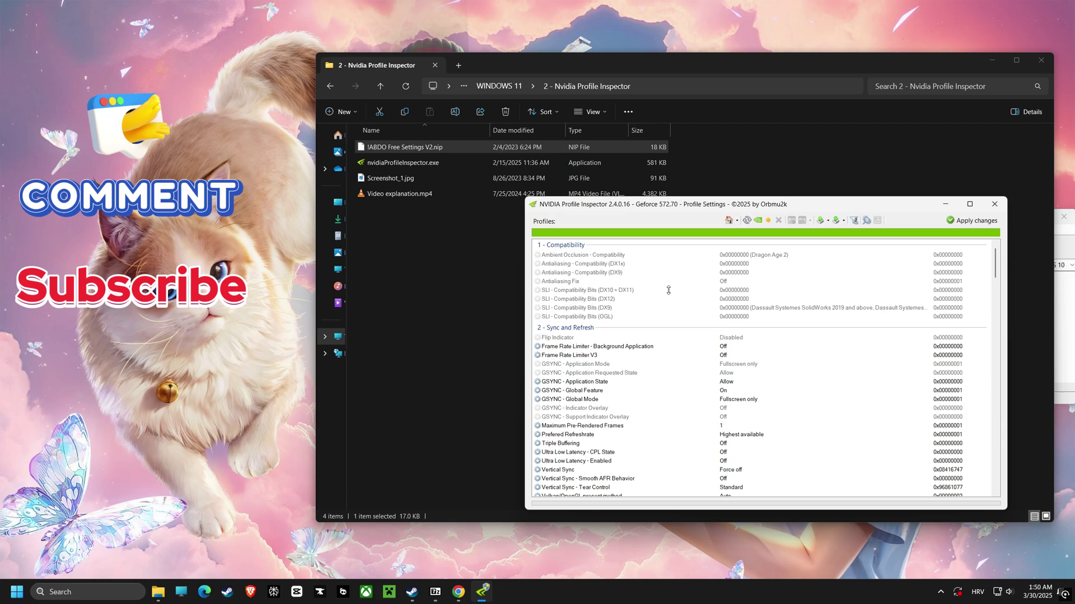
pyautogui.click(576, 334)
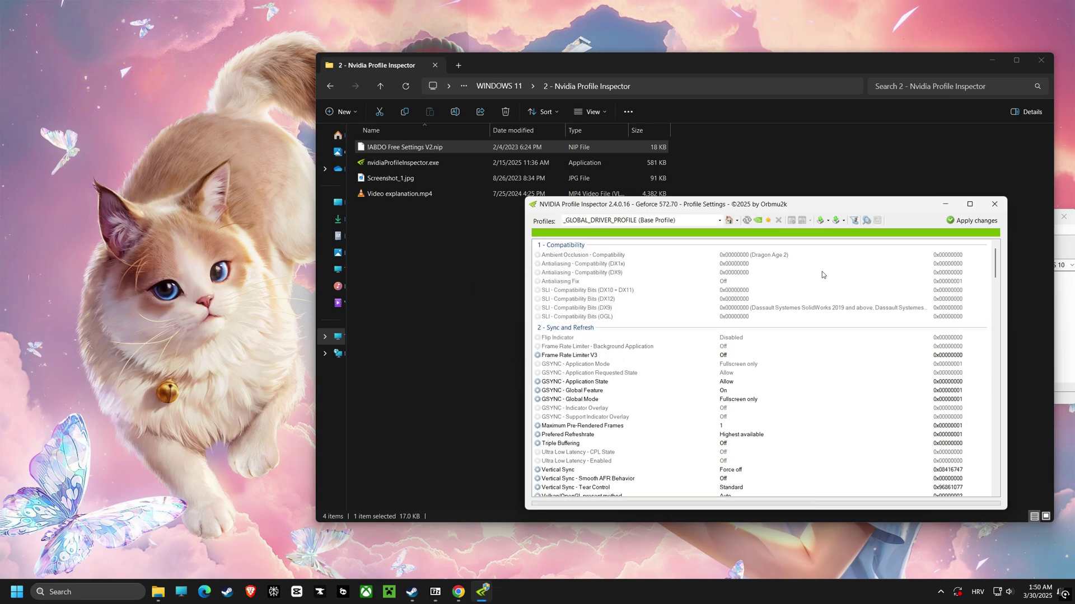
pyautogui.click(969, 220)
pyautogui.click(994, 205)
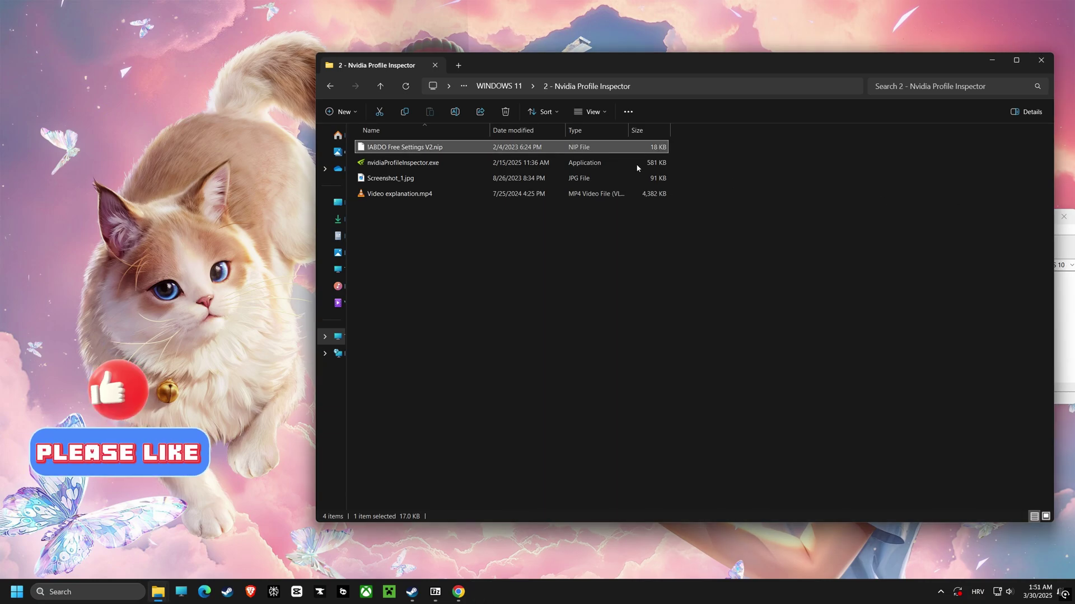
# Launch Run.bat from the Win11Debloat-master folder inside "3 - Windows 11 Debloater".
pyautogui.click(332, 87)
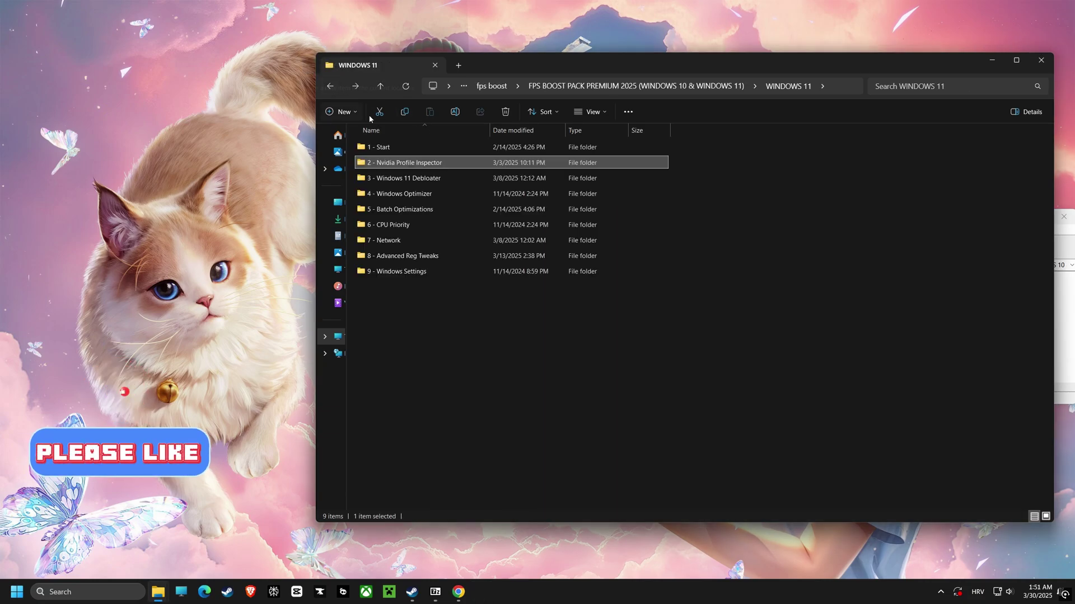
pyautogui.doubleClick(401, 178)
pyautogui.doubleClick(386, 147)
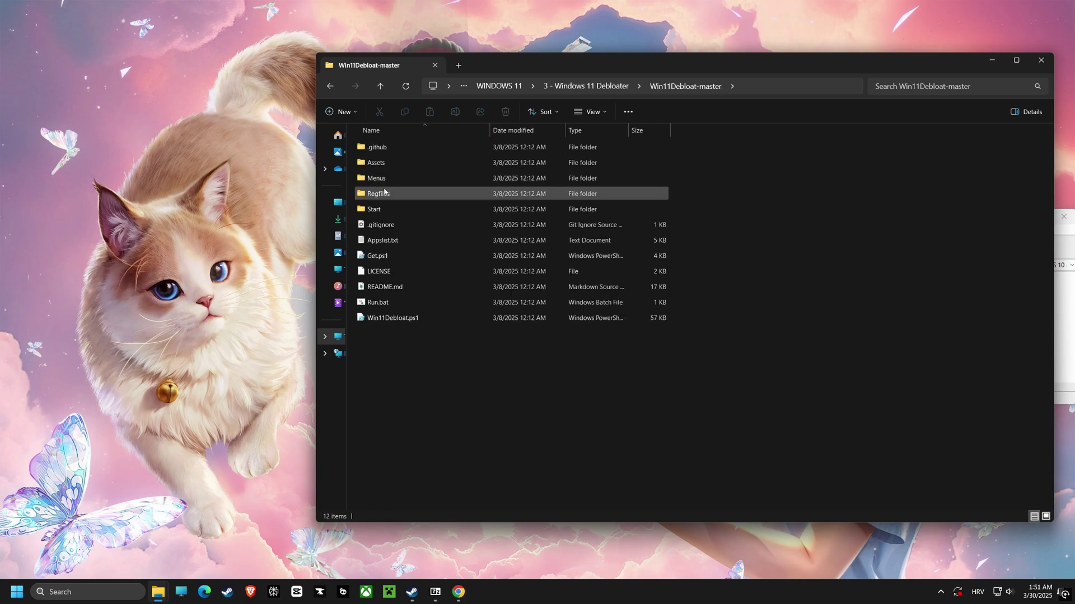
pyautogui.click(373, 303)
pyautogui.doubleClick(372, 303)
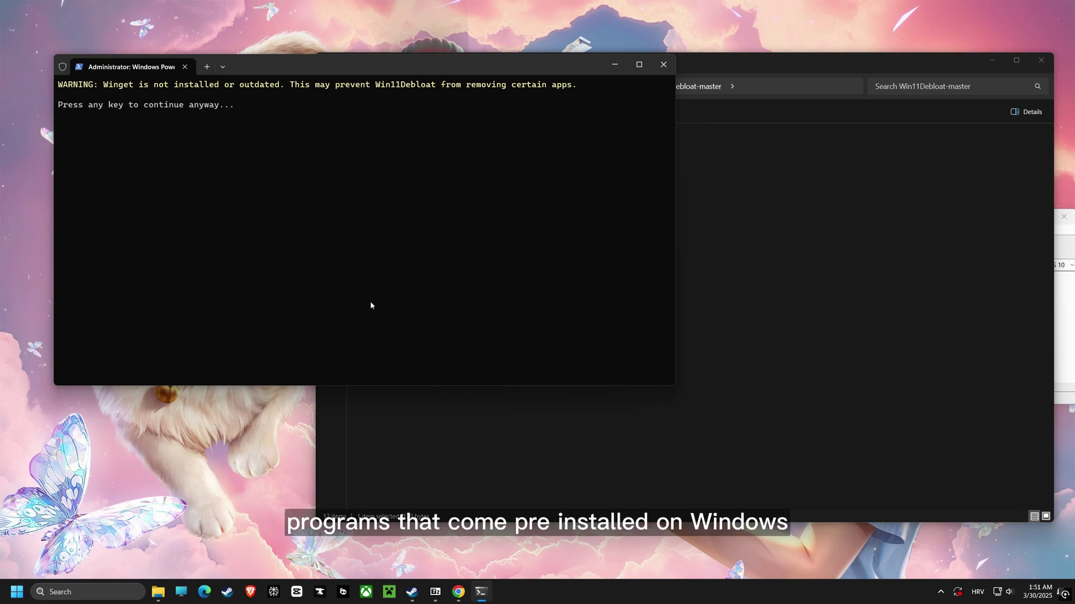
# Continue past the Winget warning and execute the Win11Debloat script in Default Mode (option 1).
pyautogui.press('Return')
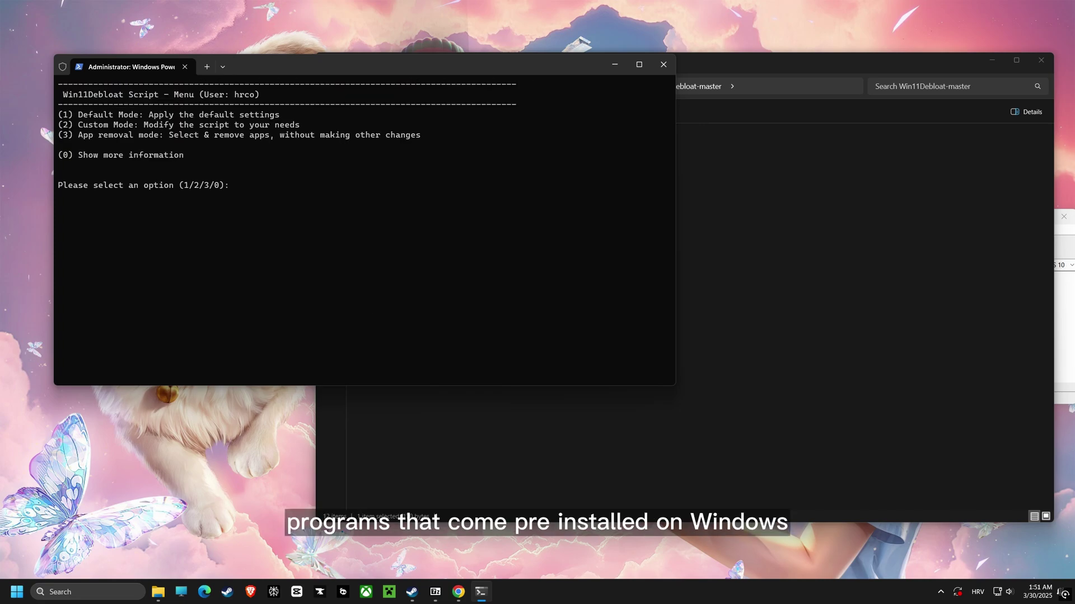
pyautogui.write('1')
pyautogui.press('Return')
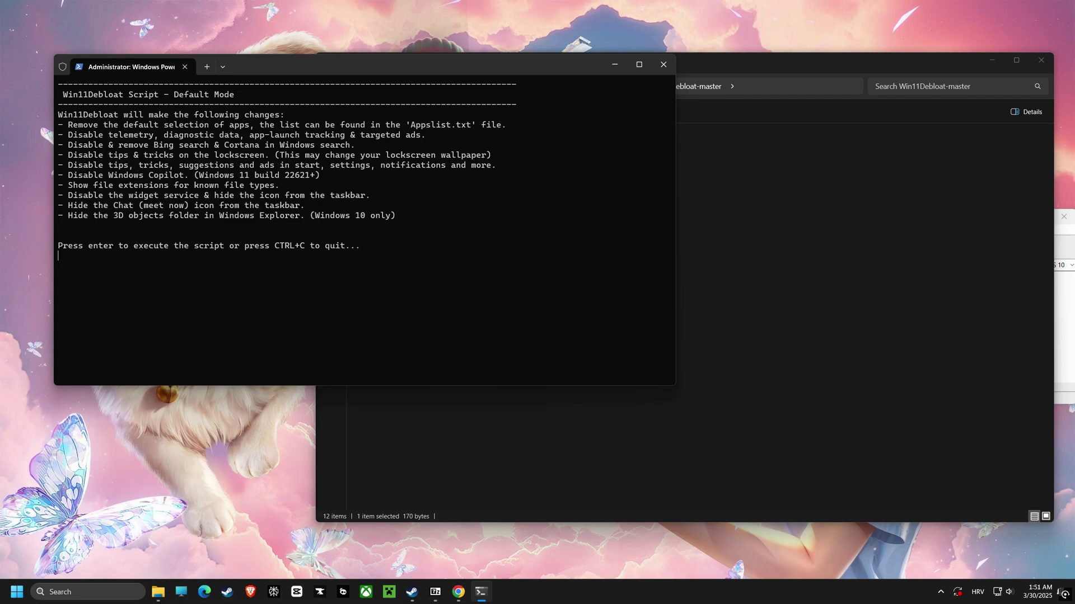
pyautogui.press('Return')
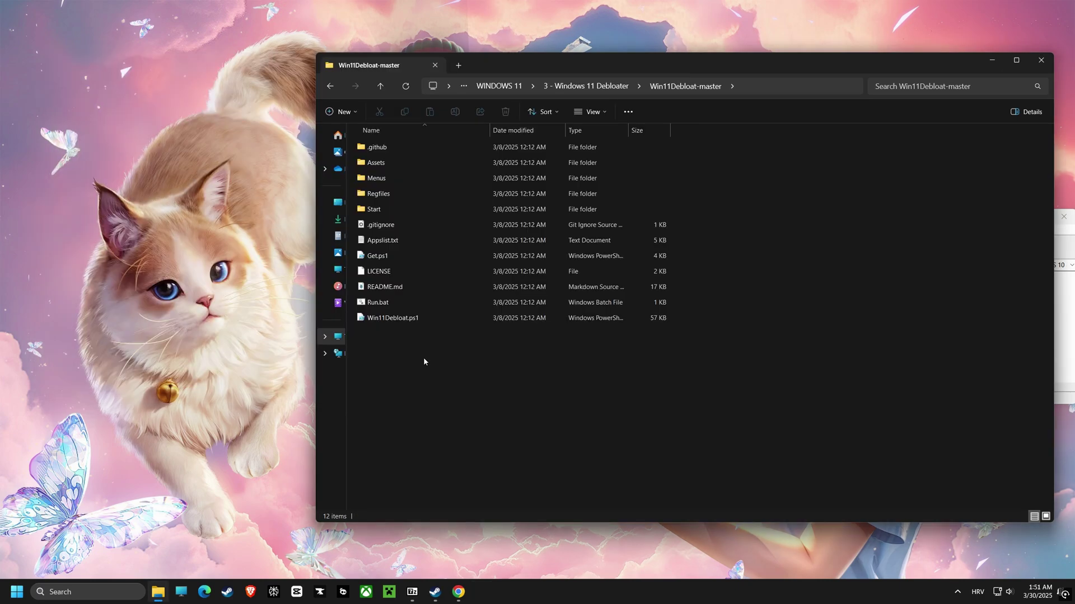
# Return to the WINDOWS 11 folder and launch Optimizer-16.7.exe from "4 - Windows Optimizer".
pyautogui.click(331, 86)
pyautogui.click(331, 86)
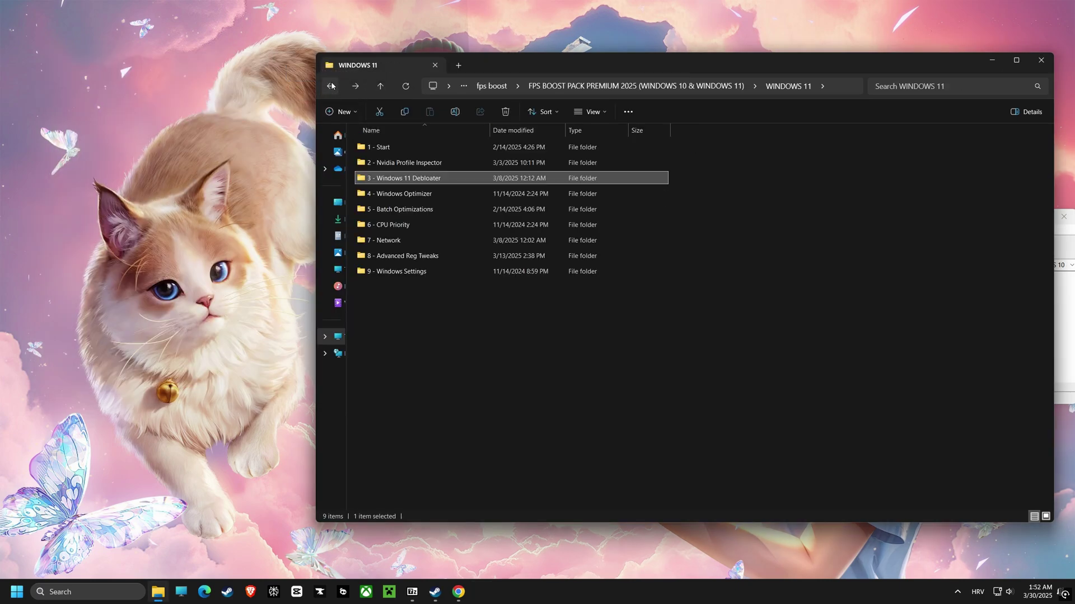
pyautogui.doubleClick(395, 196)
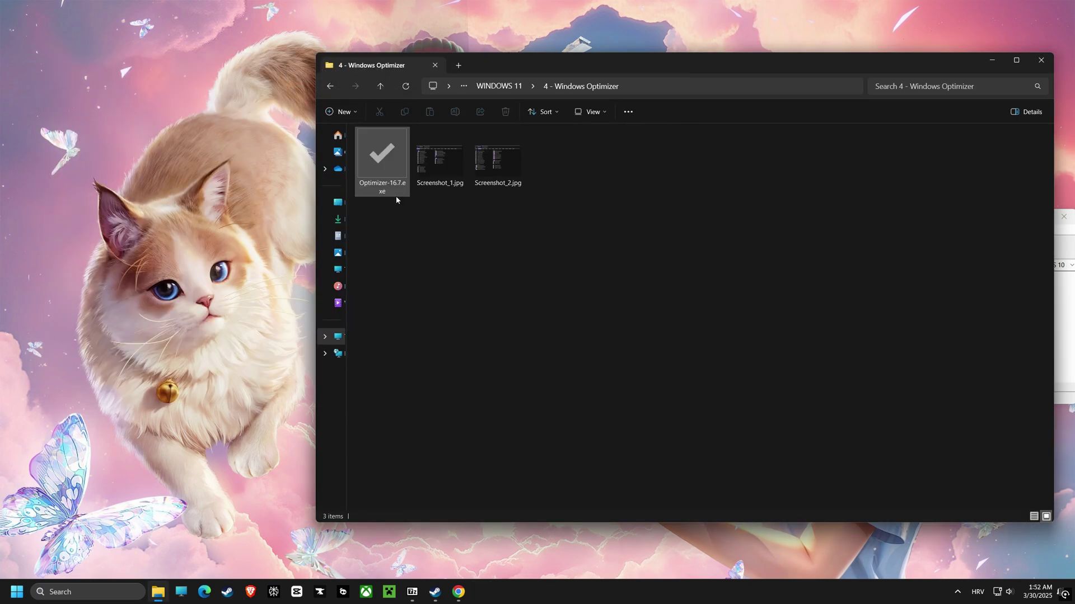
pyautogui.click(380, 172)
pyautogui.doubleClick(380, 172)
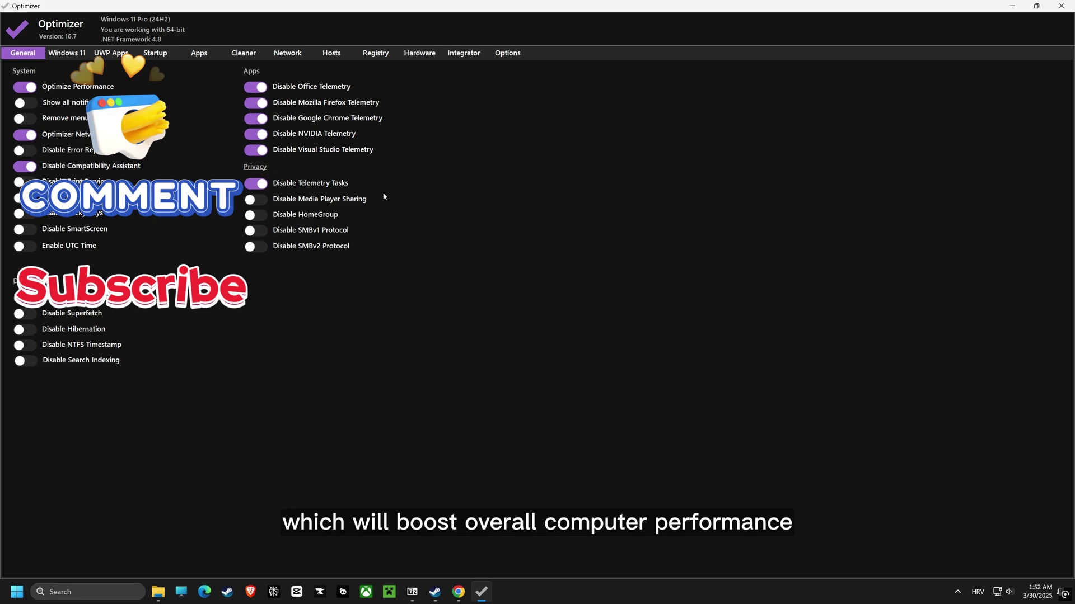
# Review Optimizer's Windows 11 tweak toggles in a restored, taller window moved fully into view, and close the program.
pyautogui.click(1036, 6)
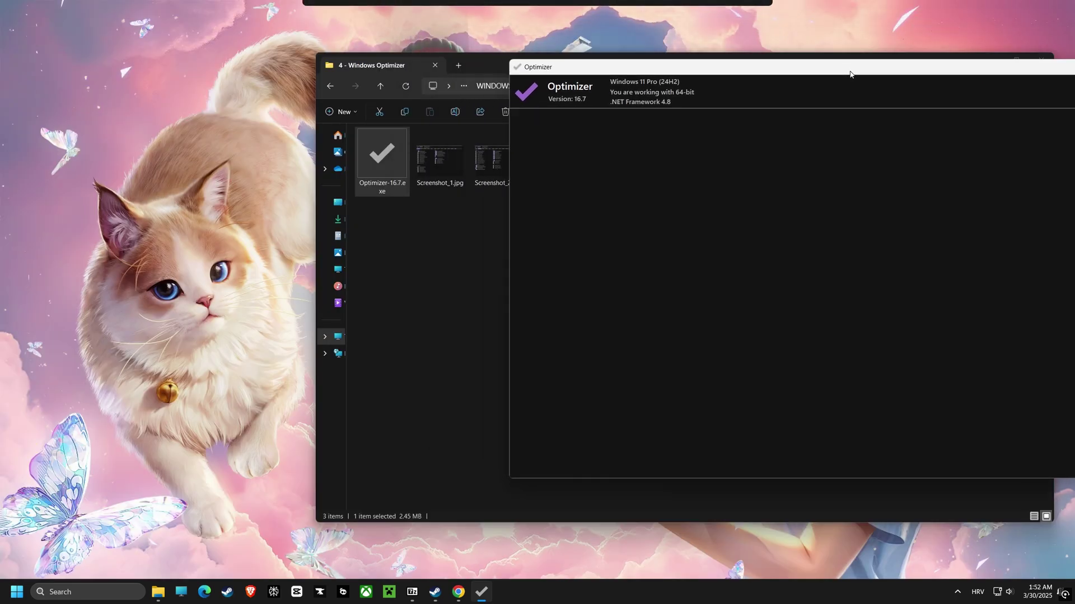
pyautogui.click(585, 117)
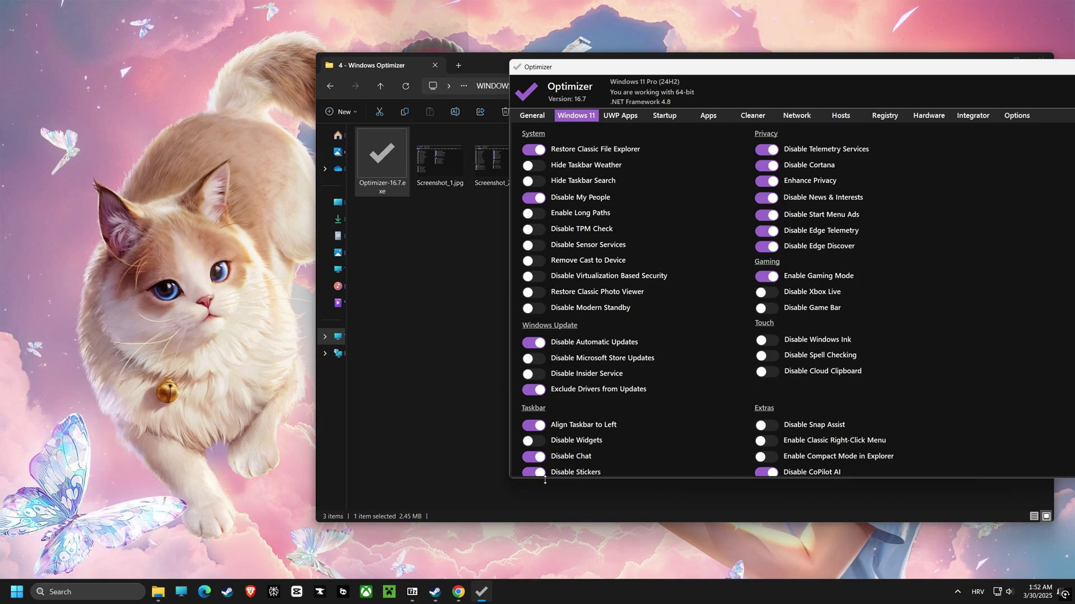
pyautogui.moveTo(545, 479); pyautogui.dragTo(547, 544)
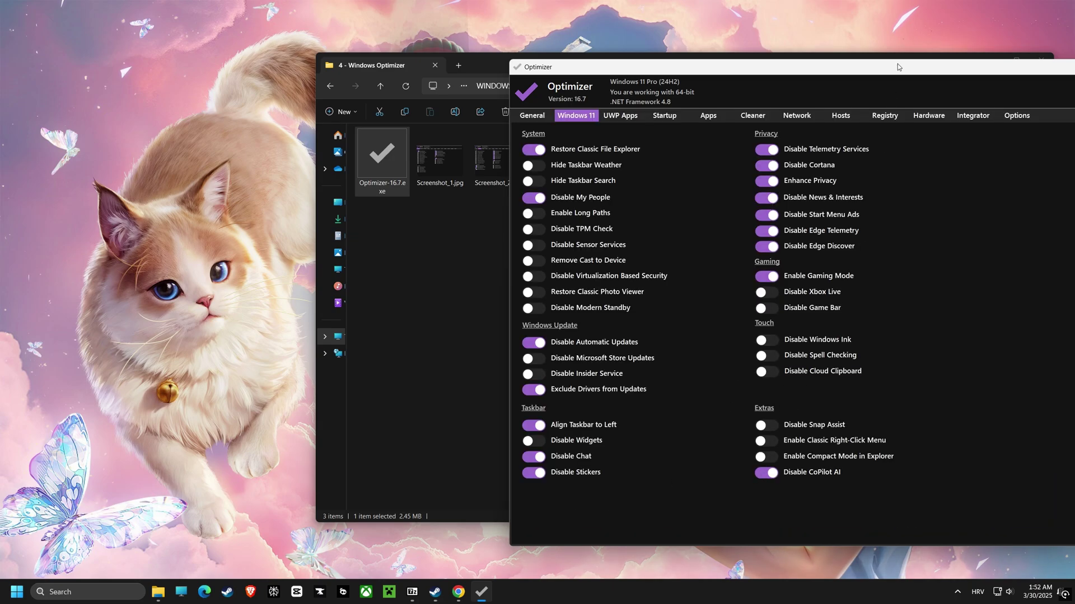
pyautogui.moveTo(897, 67); pyautogui.dragTo(619, 88)
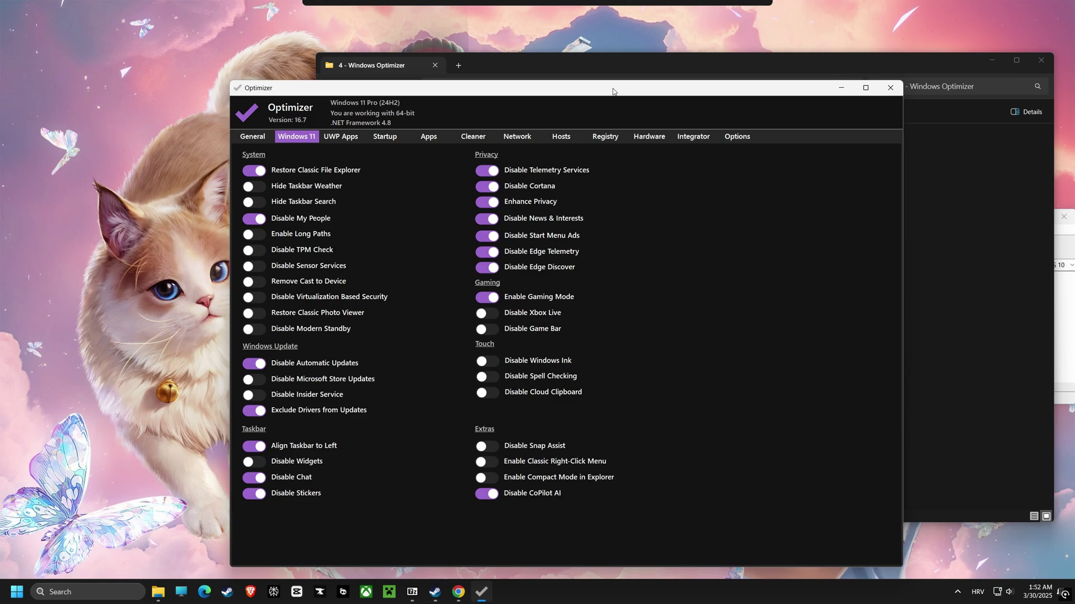
pyautogui.click(889, 88)
# Return to the WINDOWS 11 folder and launch FULL OPTIMIZATION.BAT from "5 - Batch Optimizations".
pyautogui.click(330, 86)
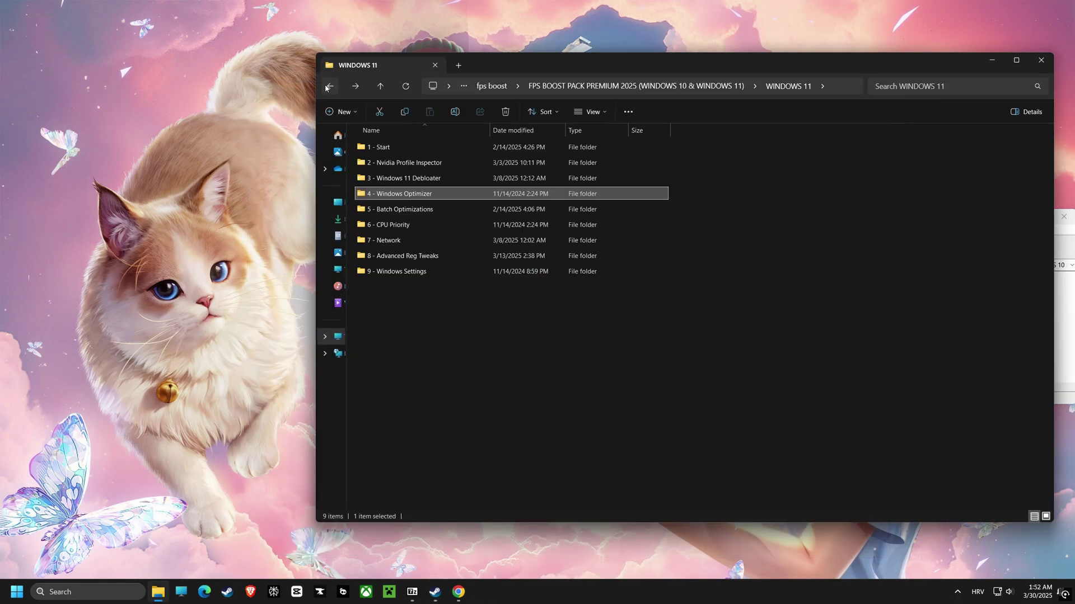
pyautogui.doubleClick(413, 205)
pyautogui.doubleClick(374, 179)
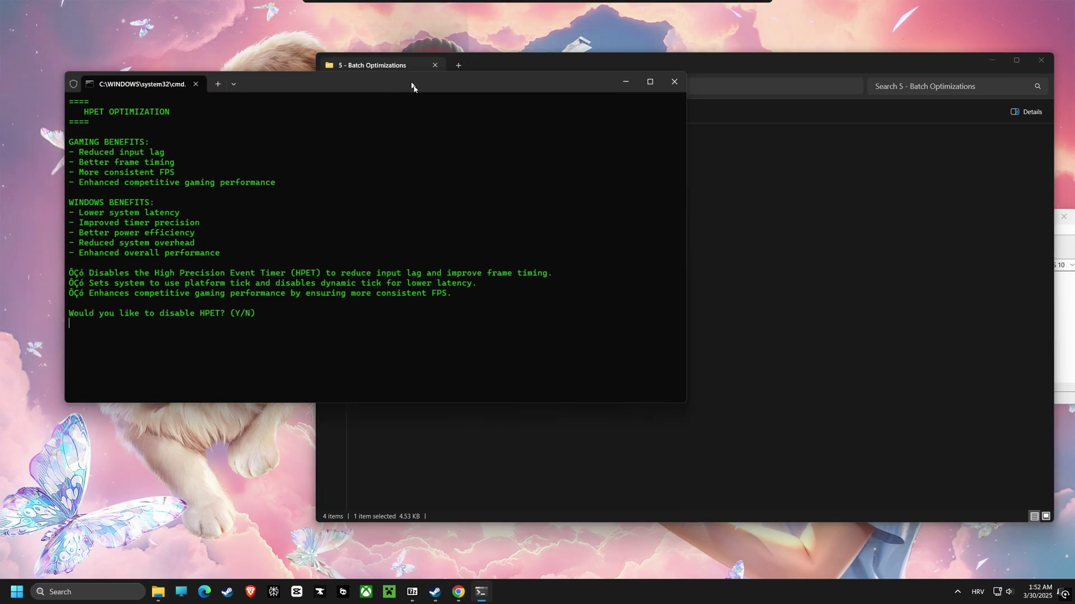
# Open FULL OPTIMIZATION.BAT in Notepad, copy the whole script, and close Notepad.
pyautogui.click(668, 162)
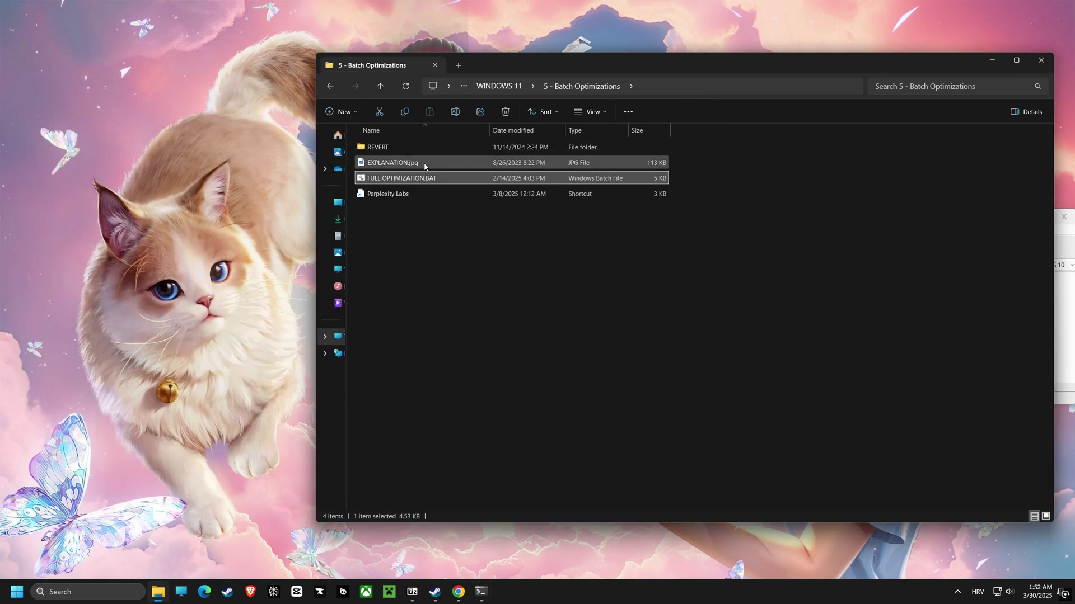
pyautogui.rightClick(385, 180)
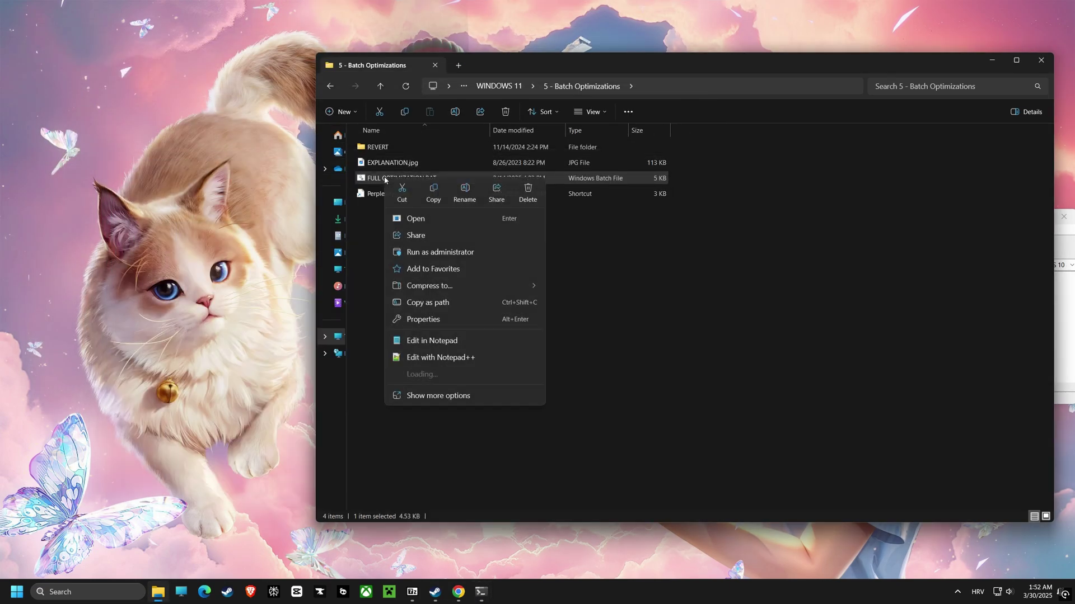
pyautogui.click(438, 340)
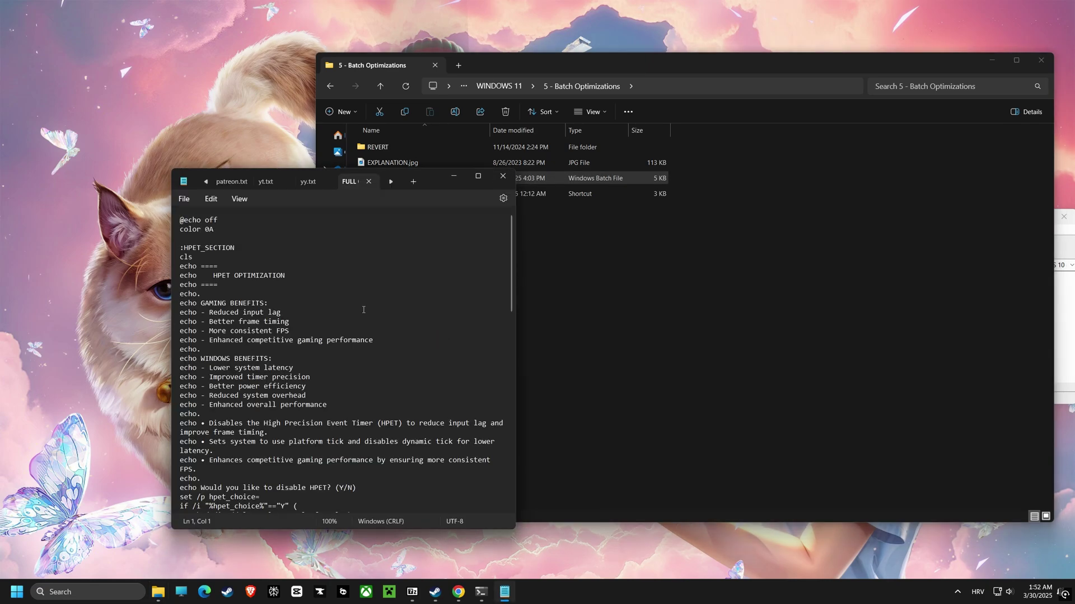
pyautogui.hotkey('ctrl', 'a')
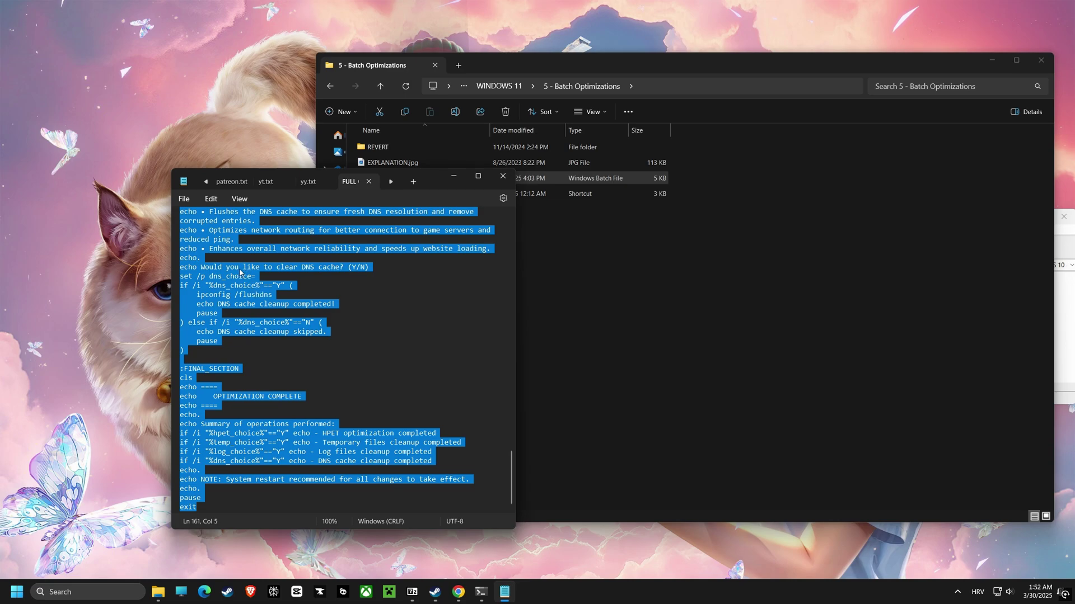
pyautogui.rightClick(242, 272)
pyautogui.click(279, 325)
pyautogui.click(502, 176)
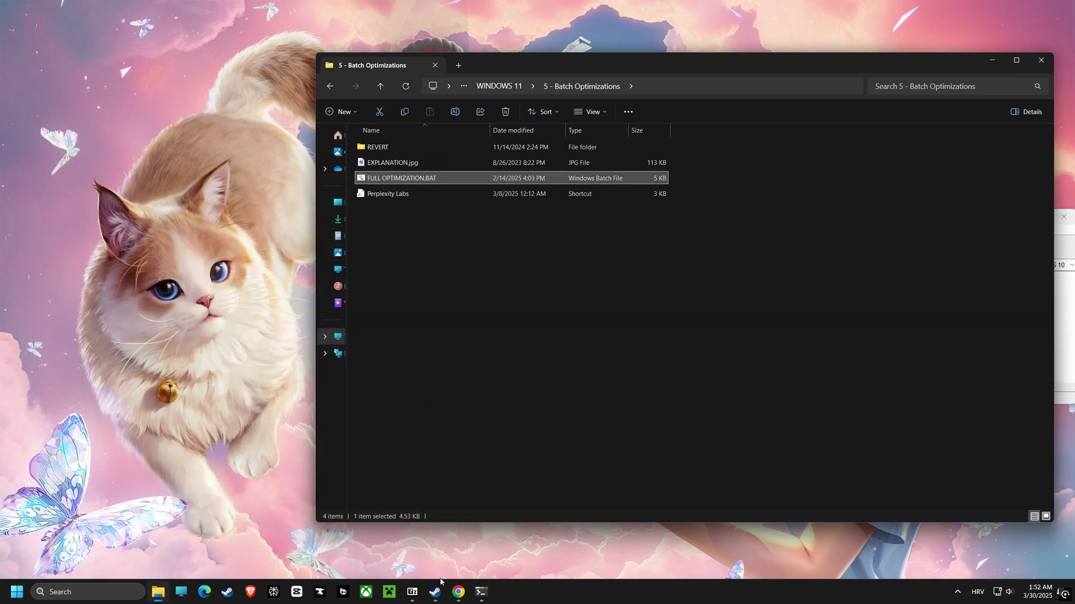
# Switch to Perplexity Labs in Chrome and enter the question "virus or malware?" for checking the copied batch script.
pyautogui.click(458, 591)
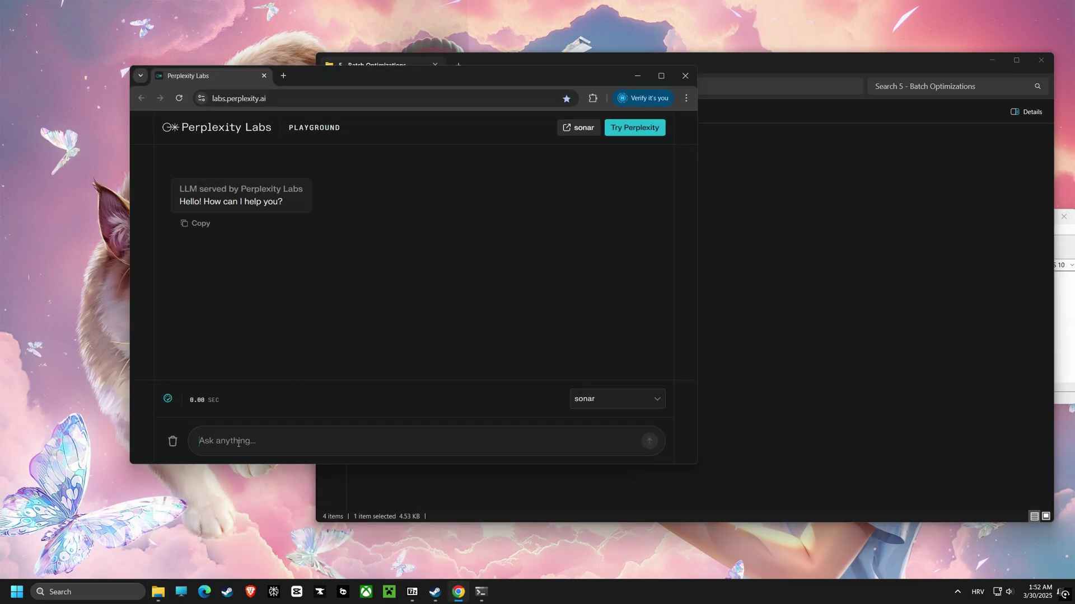
pyautogui.write('virus or malware?')
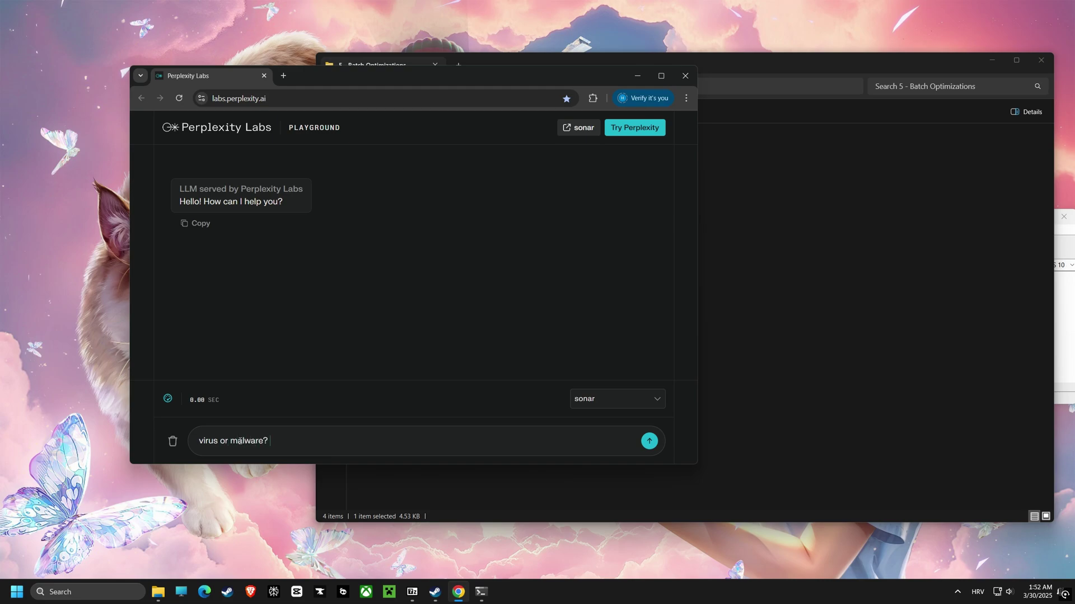
pyautogui.rightClick(277, 441)
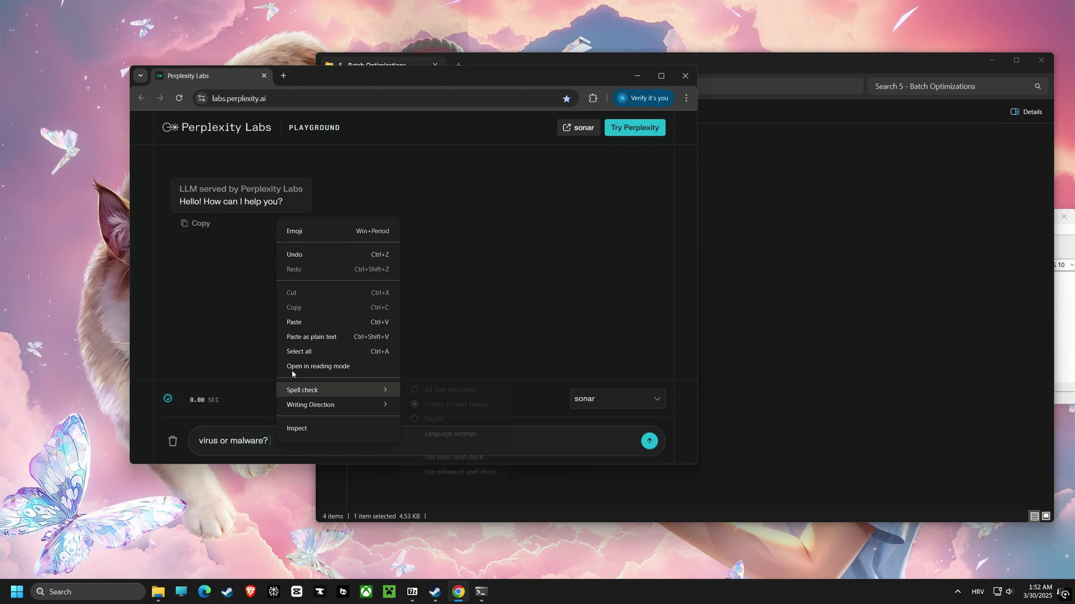